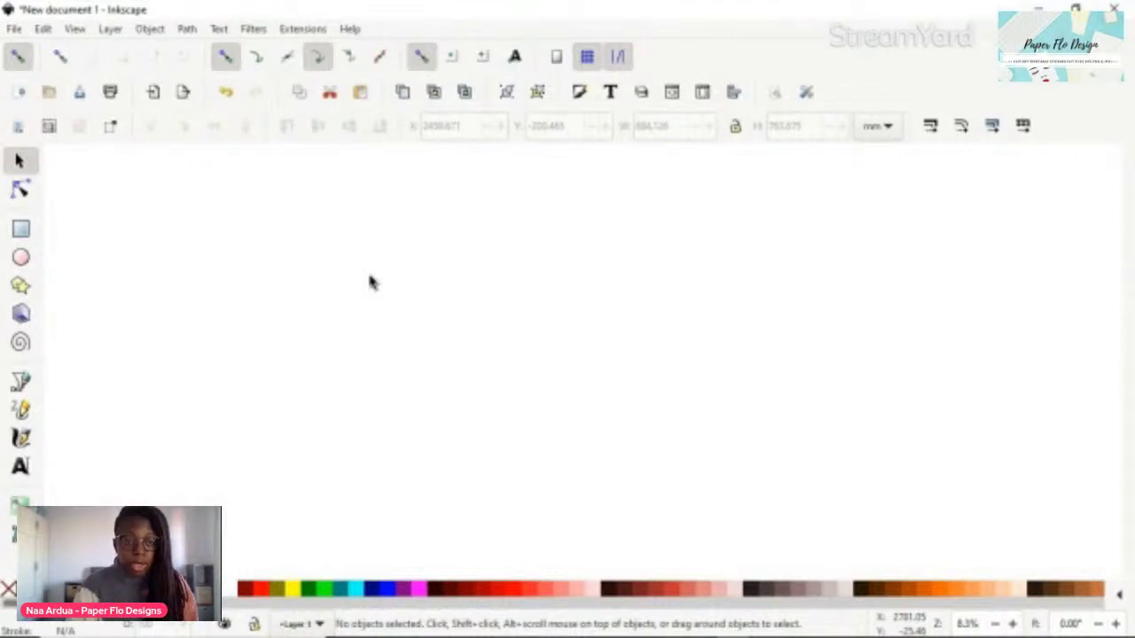
# Draw a red ellipse with radii of about 301 by 352 mm and convert it to a path
pyautogui.press('e')
pyautogui.moveTo(373, 254); pyautogui.dragTo(533, 437)
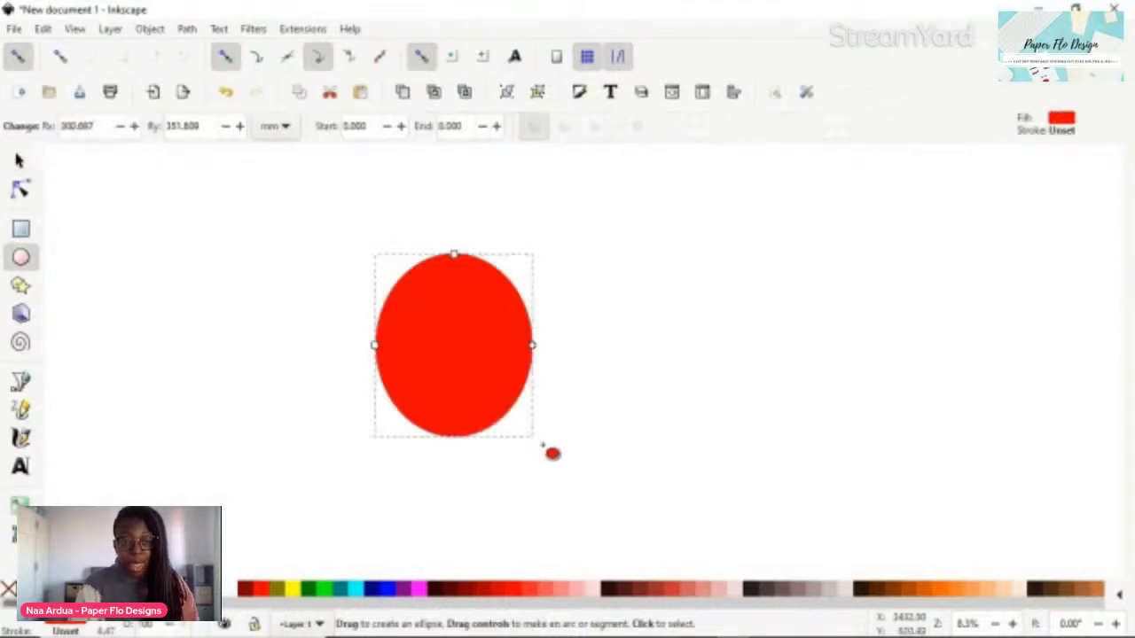
pyautogui.click(551, 453)
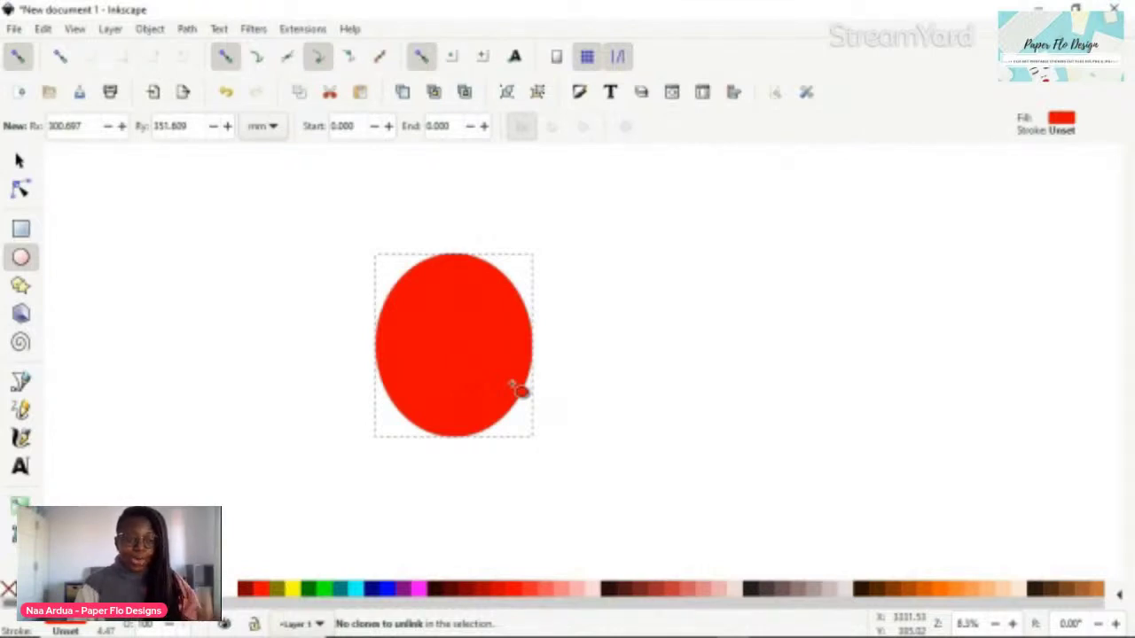
# Draw a blue rectangle about 519 by 480 mm beside the ellipse and convert it to a path
pyautogui.press('r')
pyautogui.moveTo(567, 324); pyautogui.dragTo(711, 457)
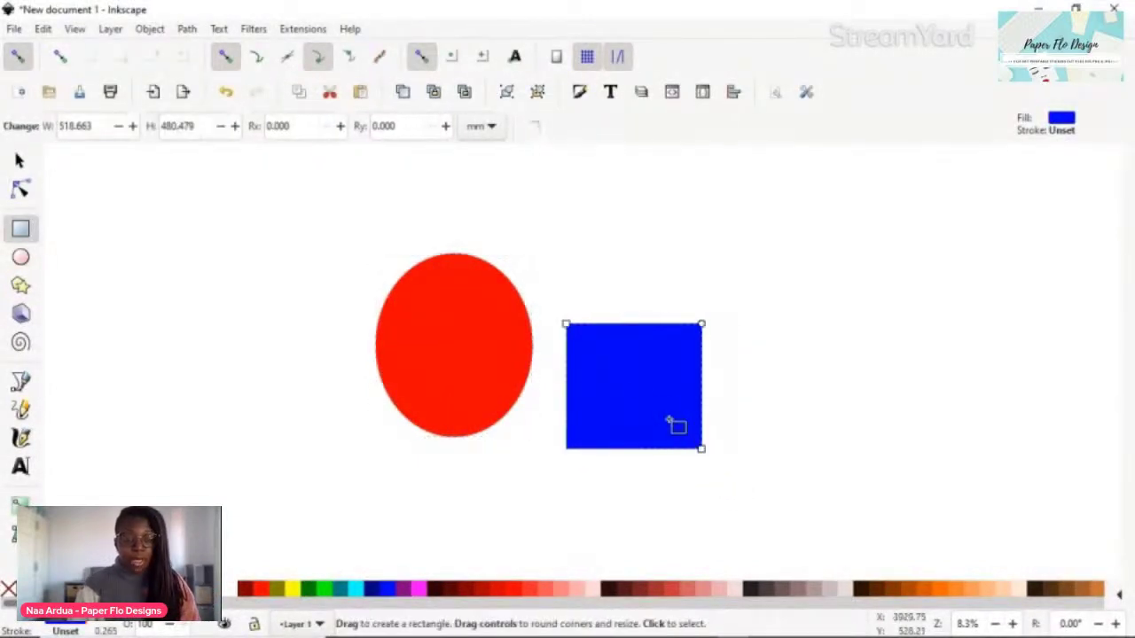
pyautogui.hotkey('shift', 'alt', 'd')
pyautogui.press('Escape')
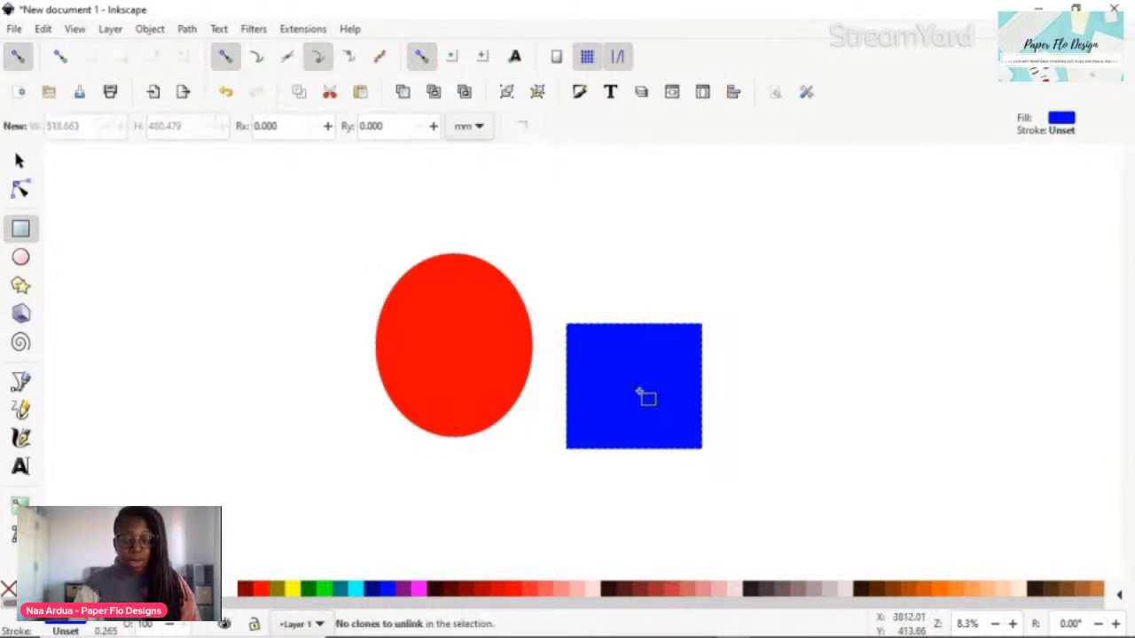
# Recolour the rectangle with the ellipse's red fill (#ff0000) using the colour picker
pyautogui.press('s')
pyautogui.click(628, 381)
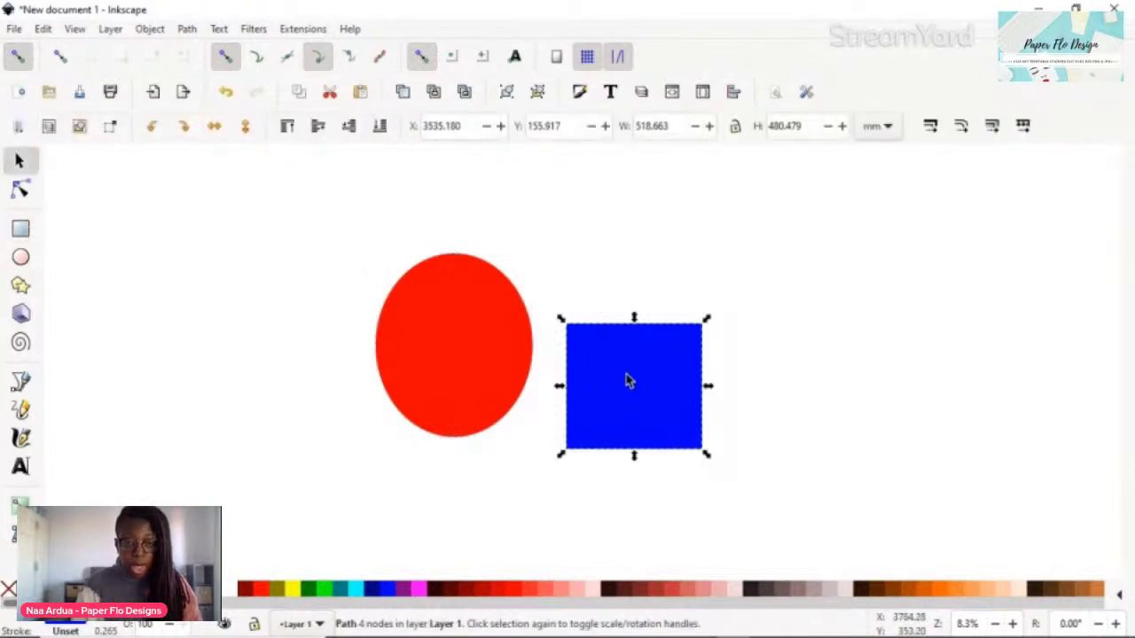
pyautogui.press('d')
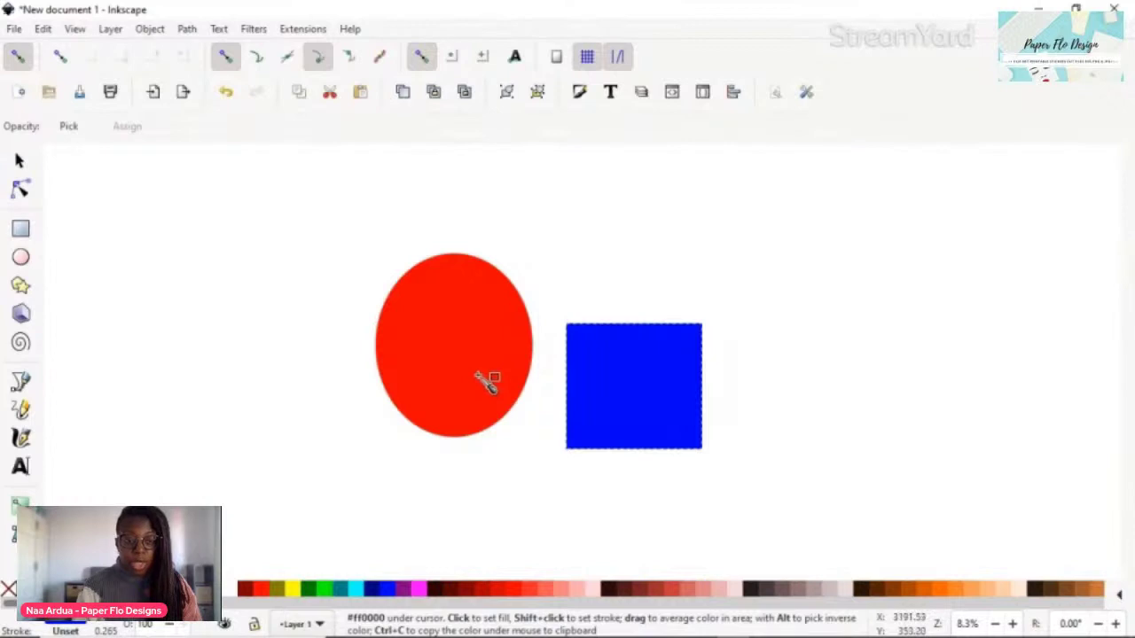
pyautogui.click(478, 374)
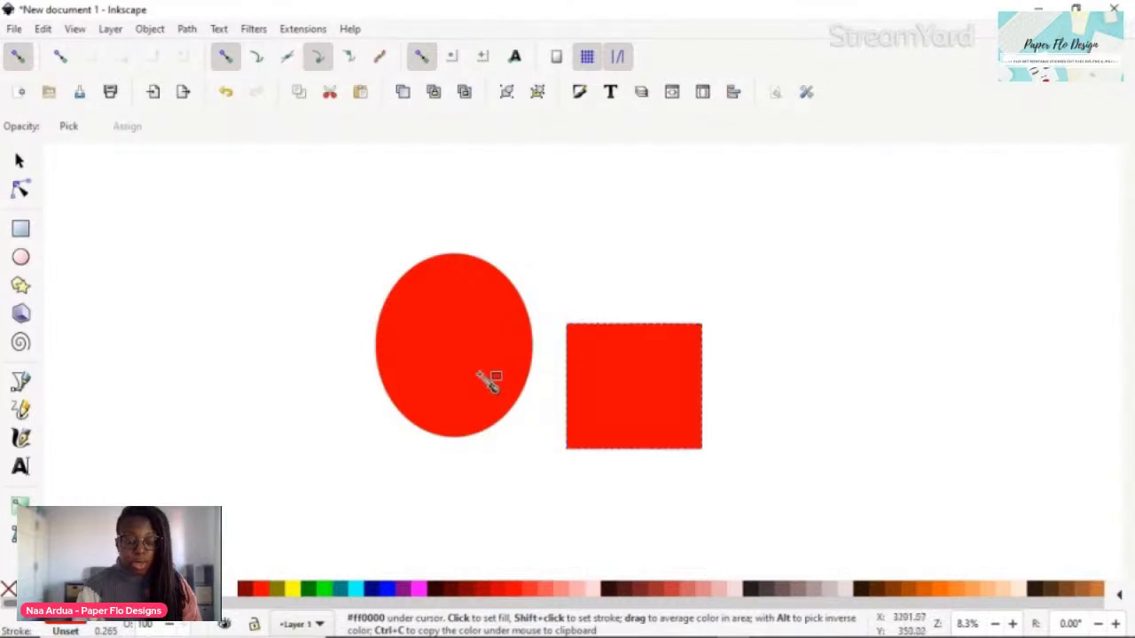
pyautogui.press('s')
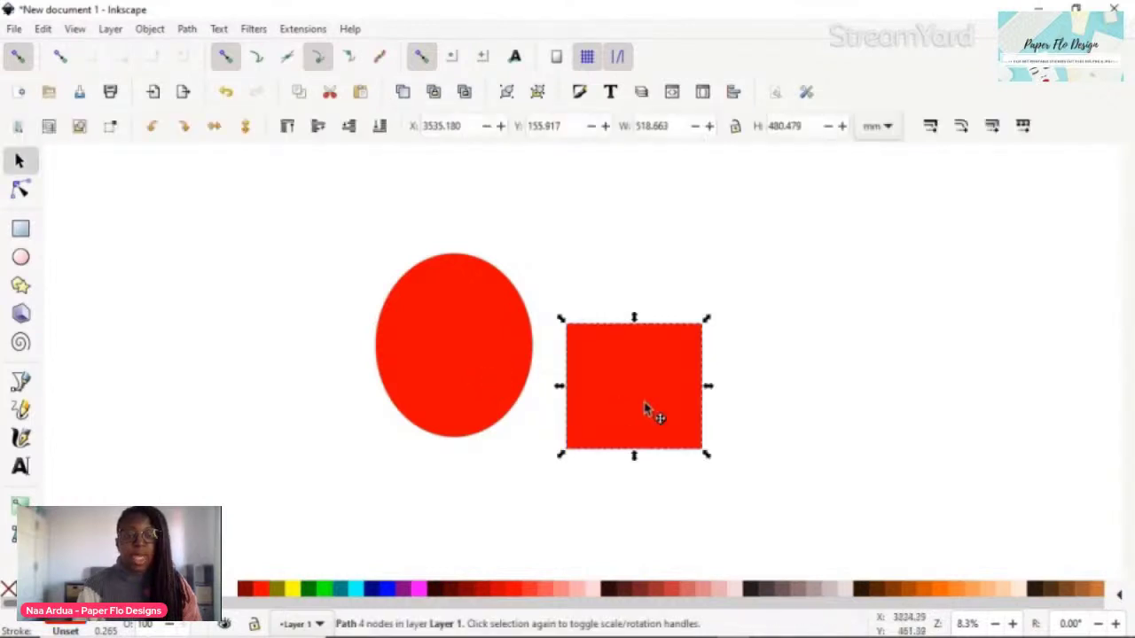
# Move the rectangle over the ellipse's lower half and resize it to about 490 mm wide
pyautogui.moveTo(632, 423); pyautogui.dragTo(459, 427)
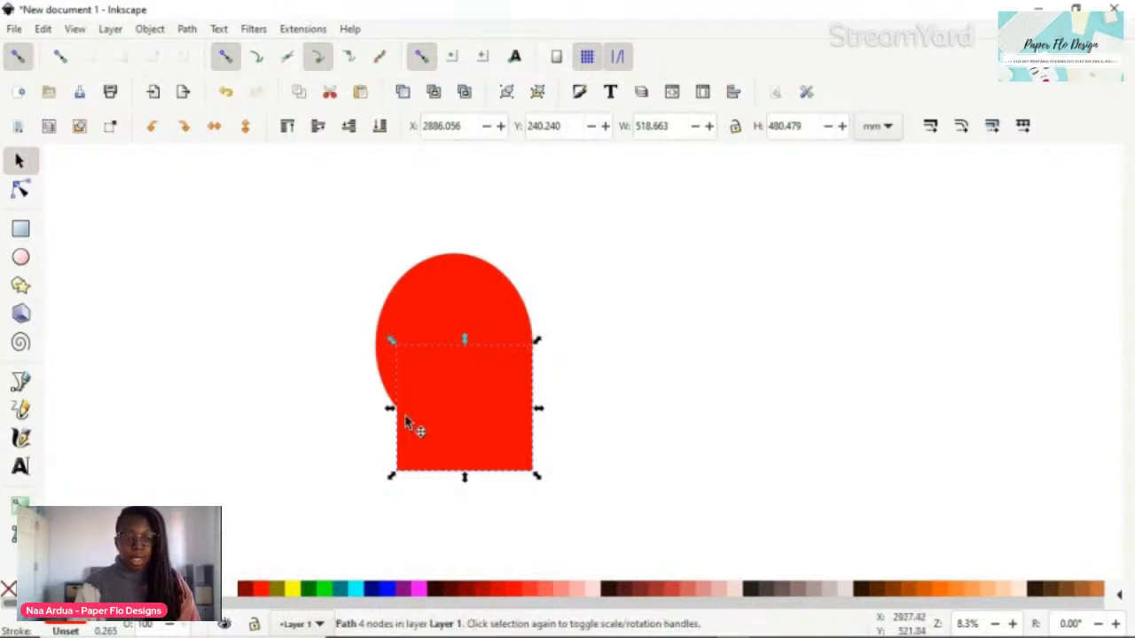
pyautogui.moveTo(390, 410); pyautogui.dragTo(377, 414)
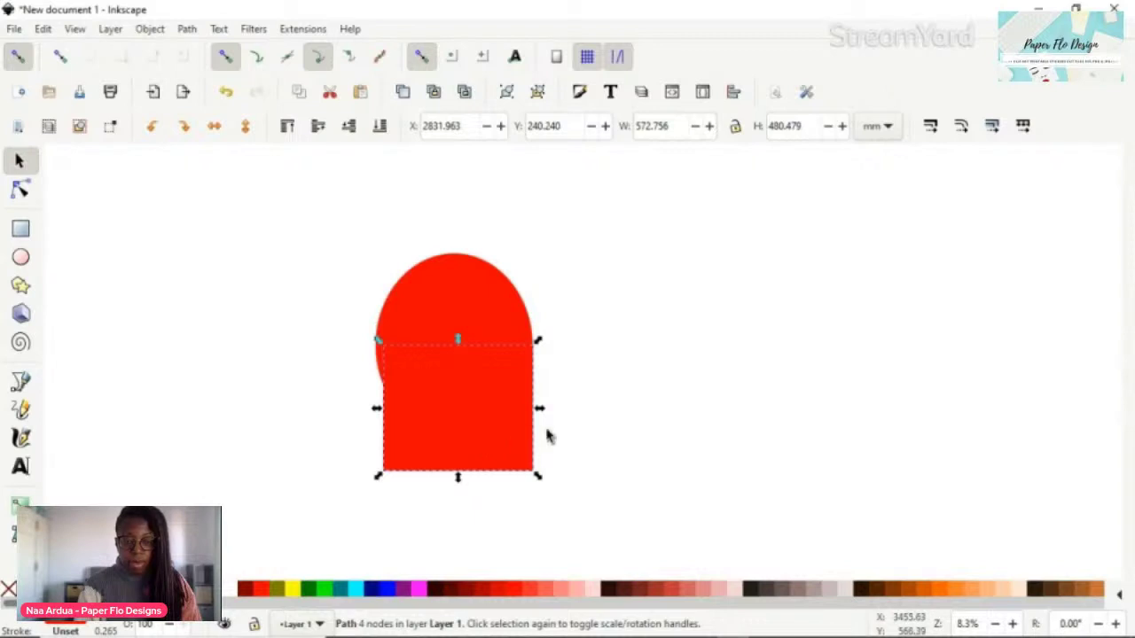
pyautogui.moveTo(488, 435); pyautogui.dragTo(478, 444)
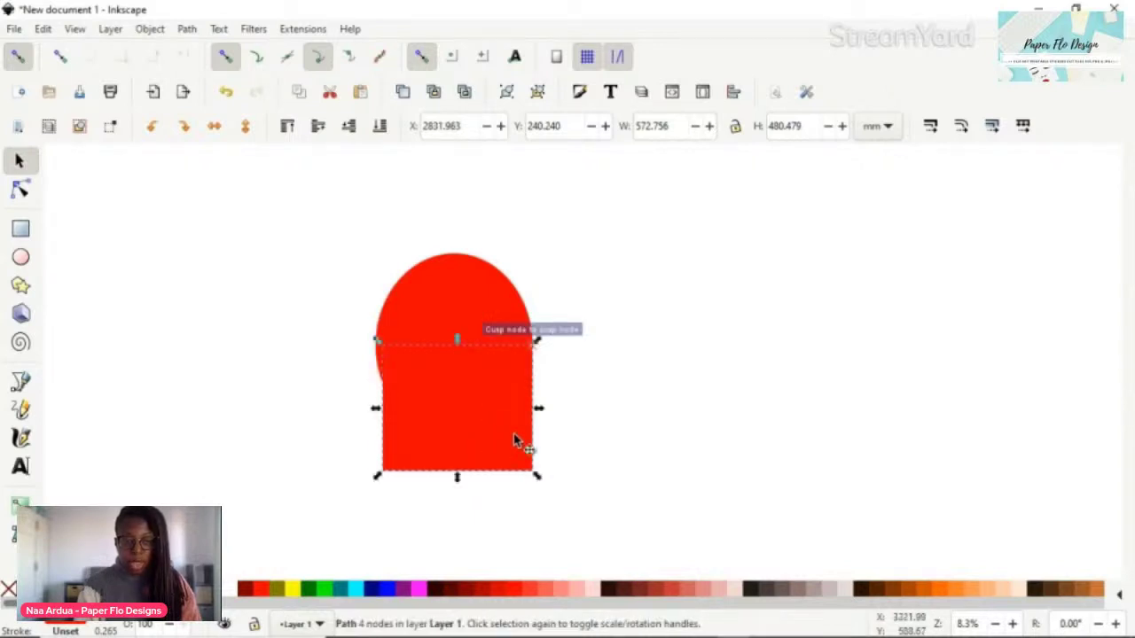
pyautogui.moveTo(538, 420); pyautogui.dragTo(467, 429)
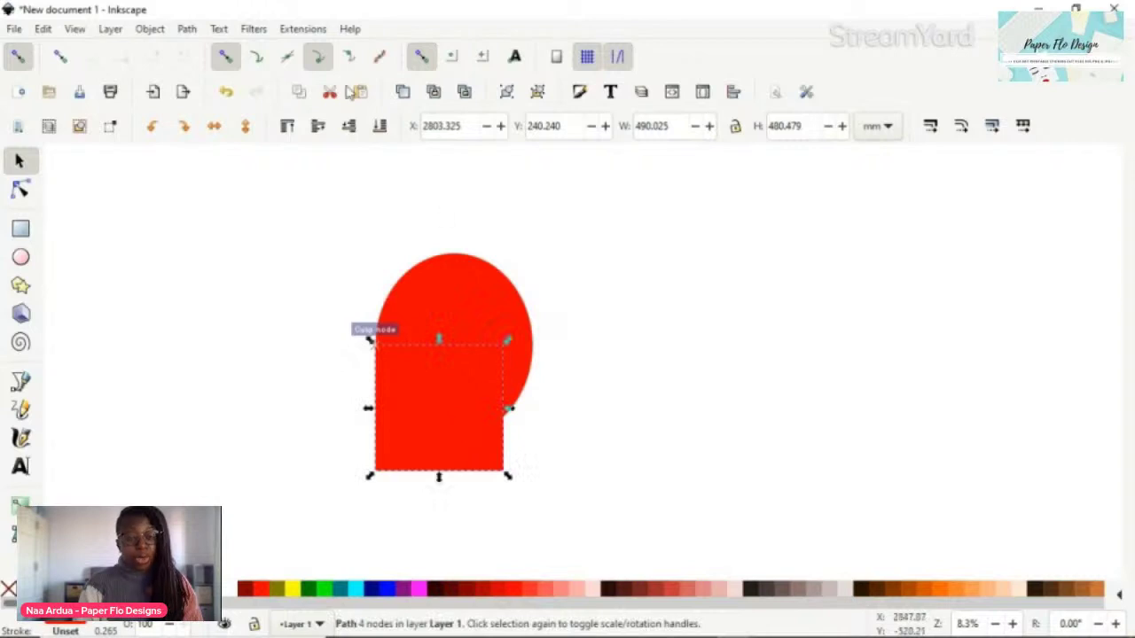
# Disable snapping and centre the rectangle horizontally on the ellipse, sticking out slightly below it
pyautogui.click(225, 57)
pyautogui.click(17, 56)
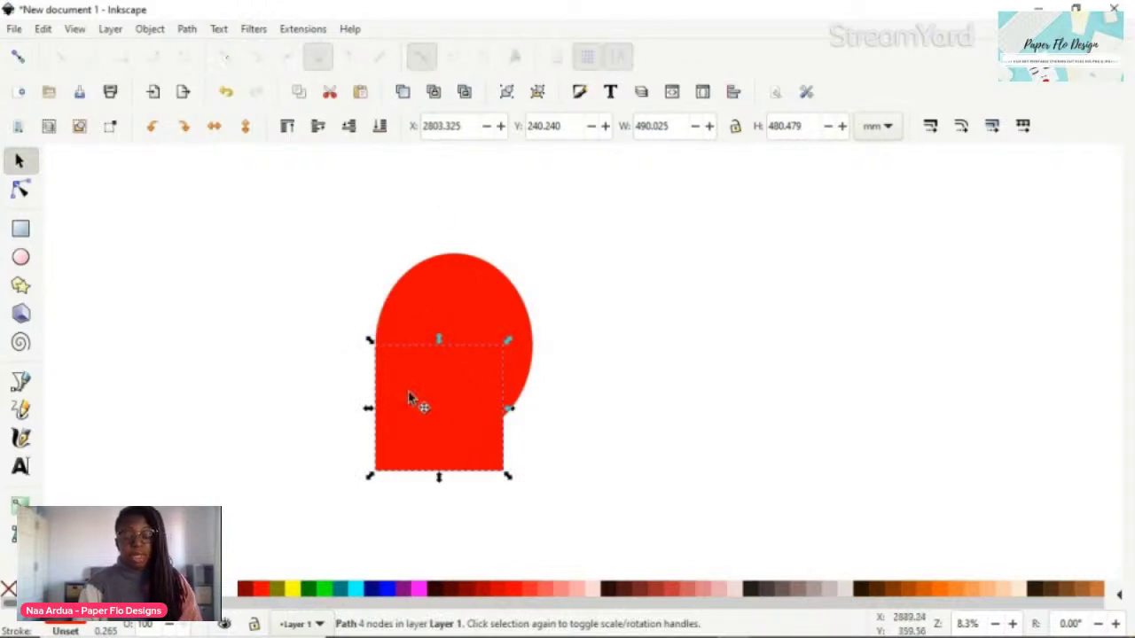
pyautogui.moveTo(459, 435)
pyautogui.mouseDown()
pyautogui.moveTo(472, 449)
pyautogui.moveTo(471, 416)
pyautogui.mouseUp()
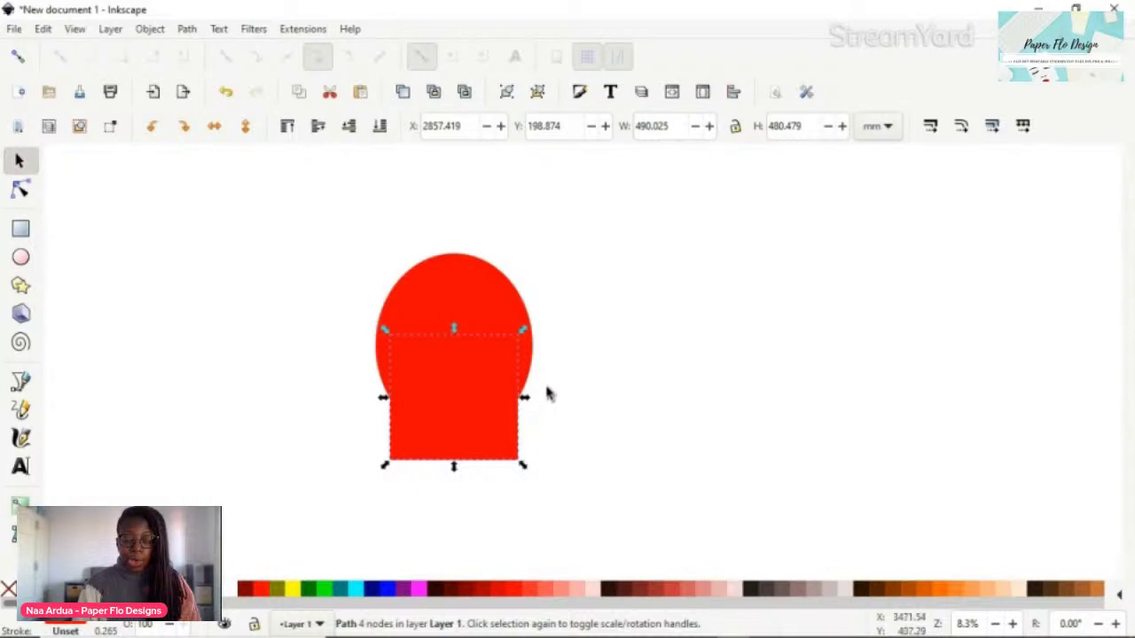
pyautogui.click(498, 311)
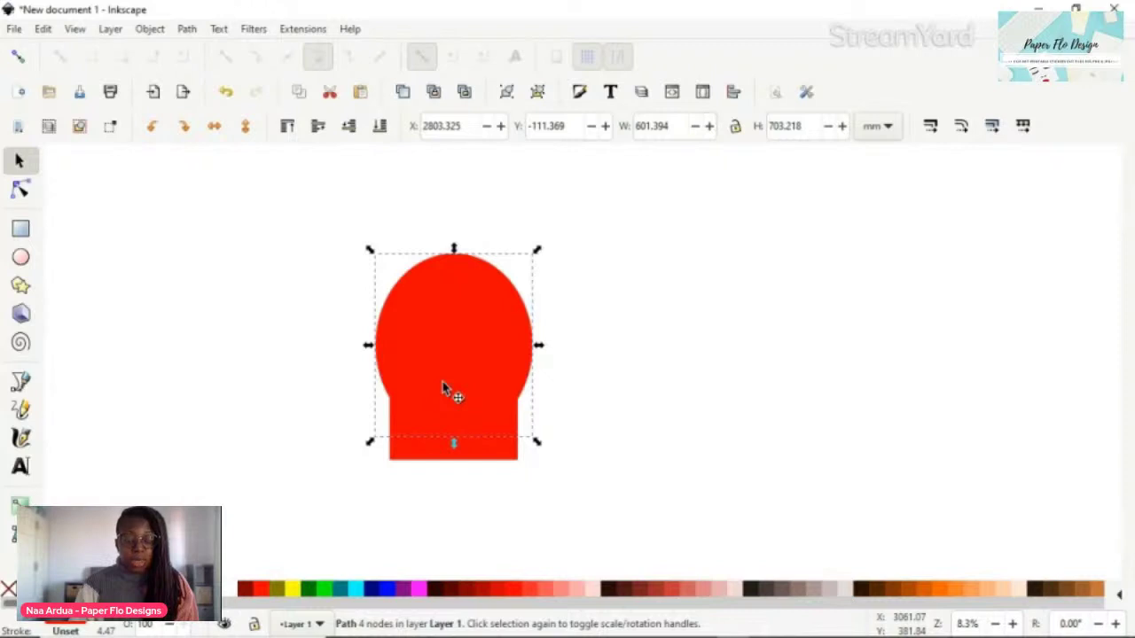
pyautogui.click(535, 398)
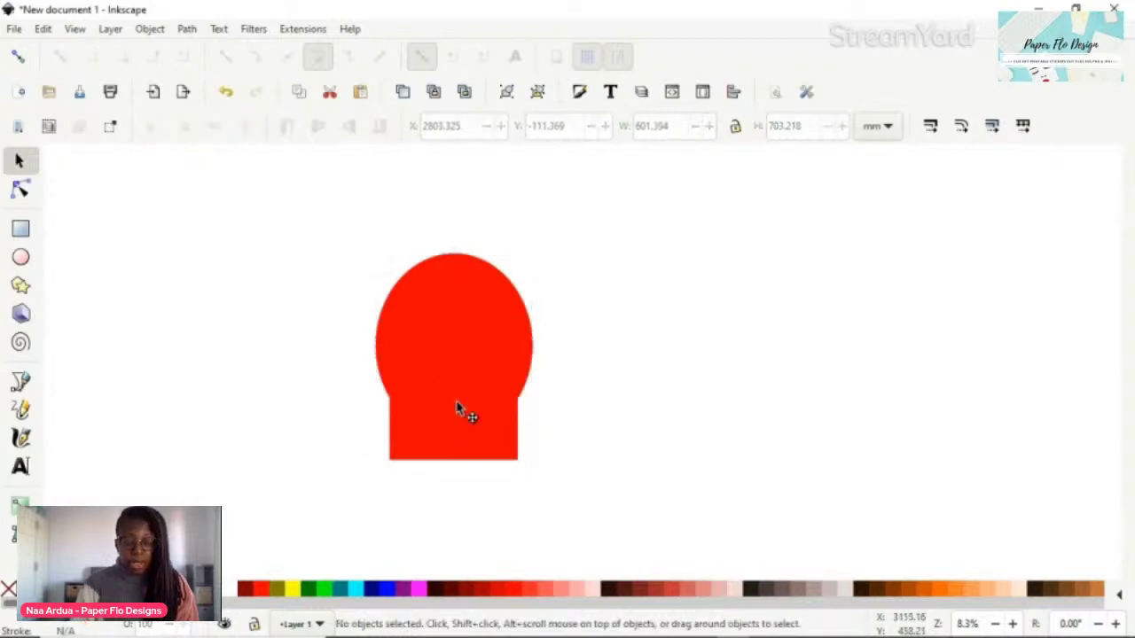
# Combine the ellipse and the rectangle into a single shape with Union
pyautogui.click(459, 408)
pyautogui.keyDown('shift'); pyautogui.click(443, 306); pyautogui.keyUp('shift')
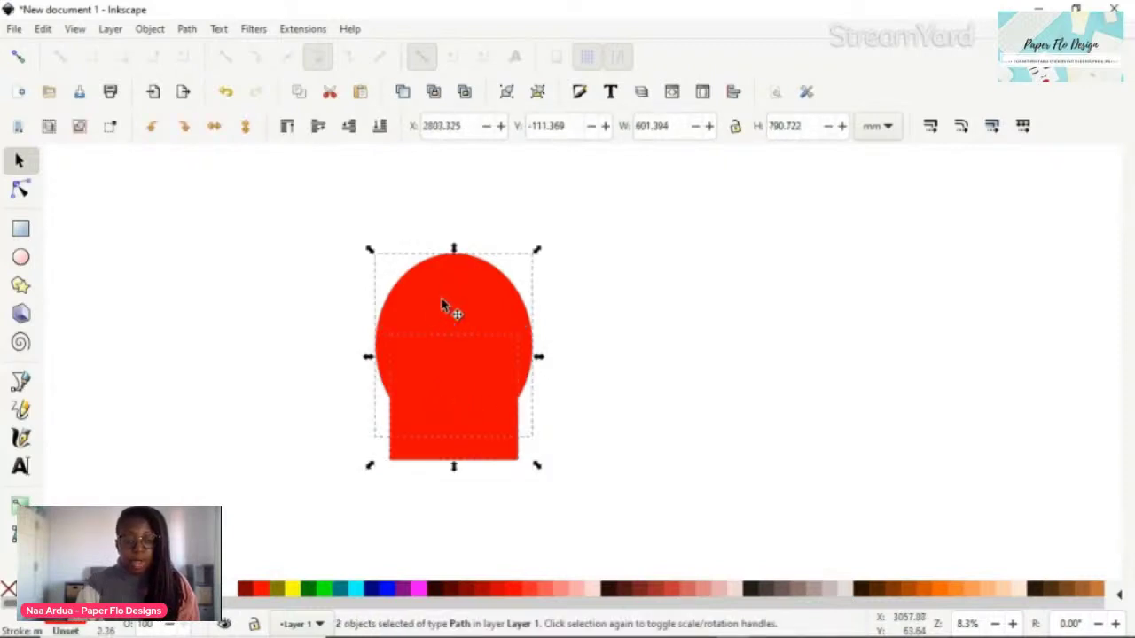
pyautogui.hotkey('ctrl', '+')
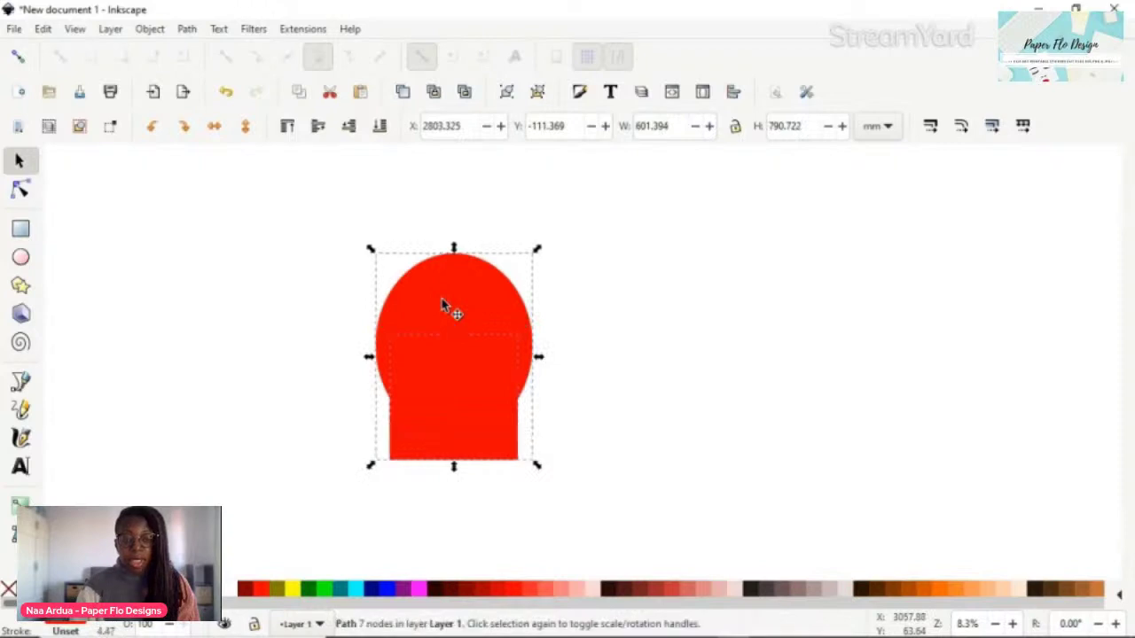
pyautogui.click(595, 371)
# Delete the node at the shape's right junction of curve and straight edge, and bend that side's segment outward
pyautogui.click(496, 404)
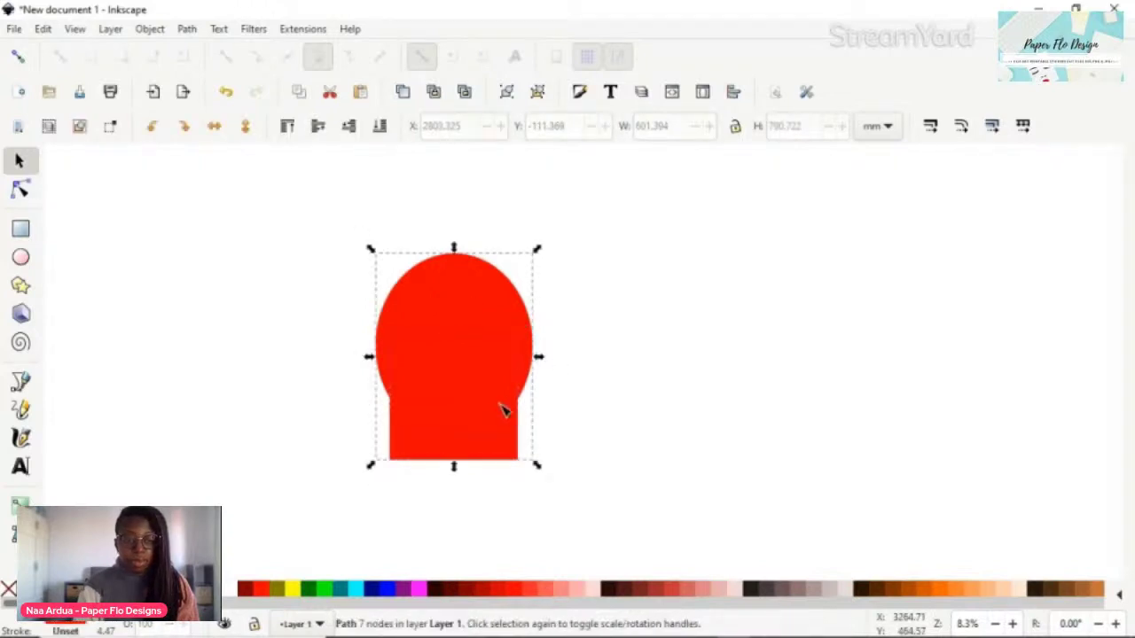
pyautogui.press('n')
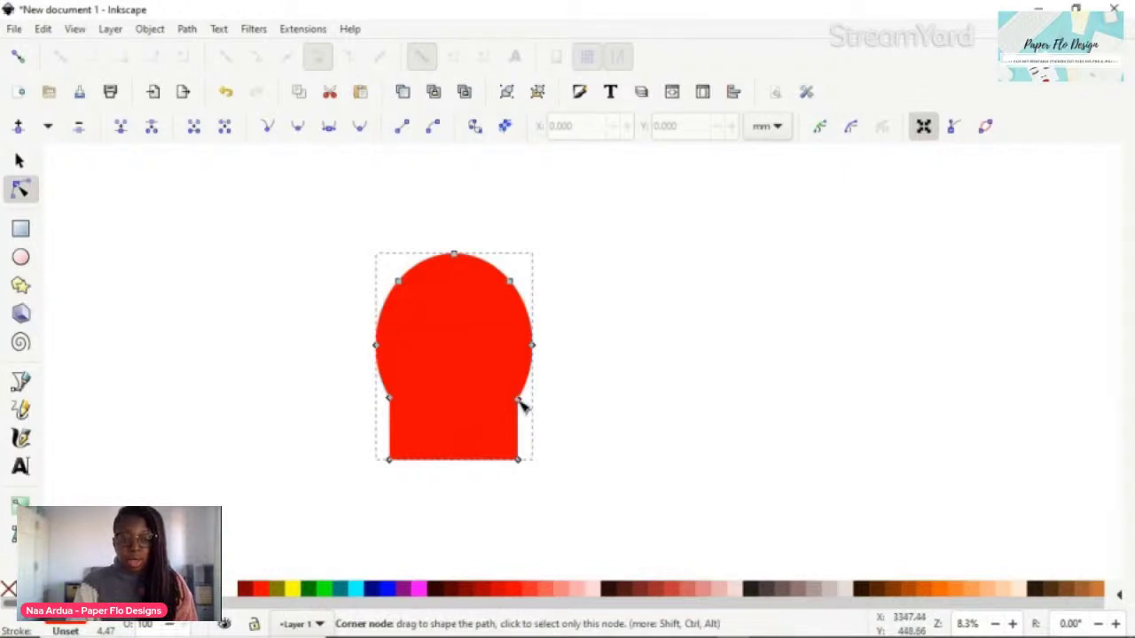
pyautogui.click(520, 401)
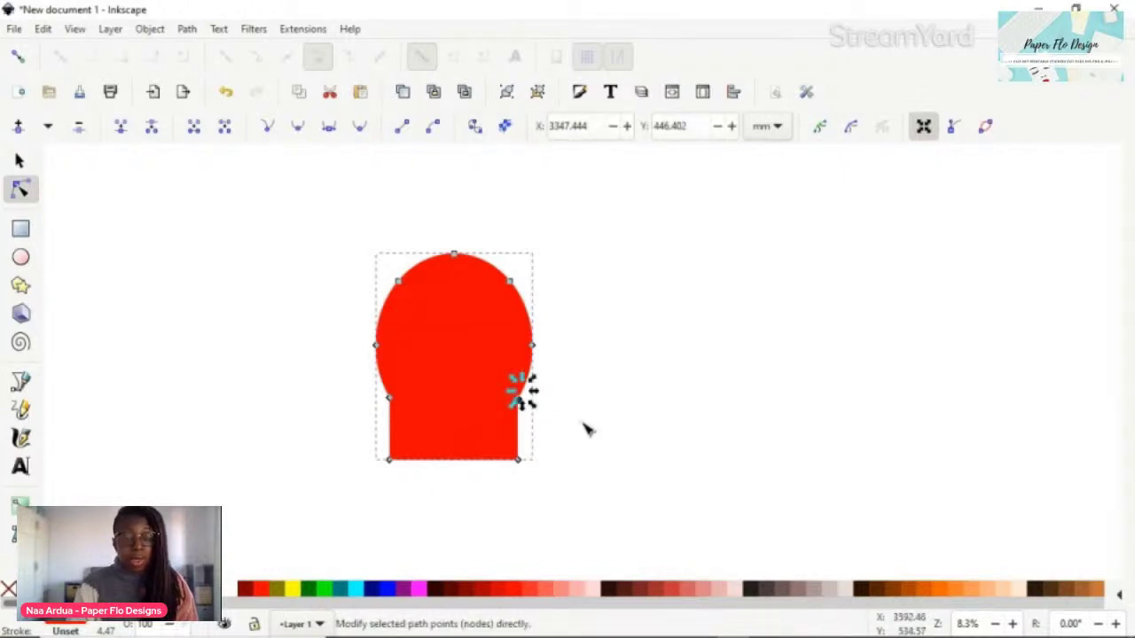
pyautogui.press('Delete')
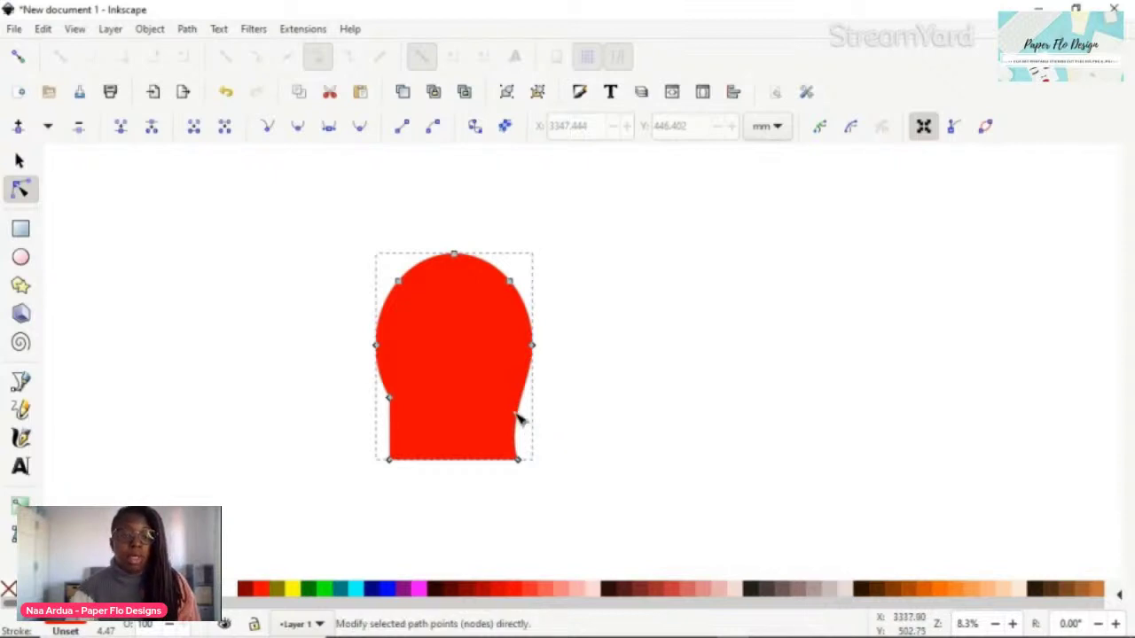
pyautogui.moveTo(517, 418); pyautogui.dragTo(541, 420)
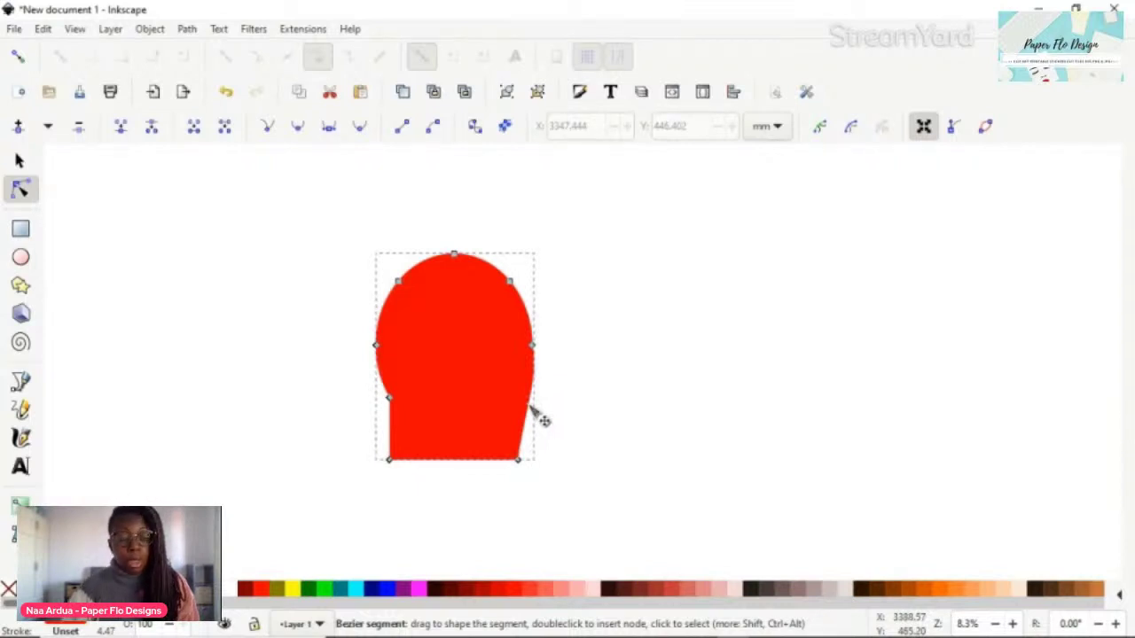
# Delete the matching junction node on the shape's left side and bend that segment outward to mirror the right side
pyautogui.click(391, 400)
pyautogui.press('Delete')
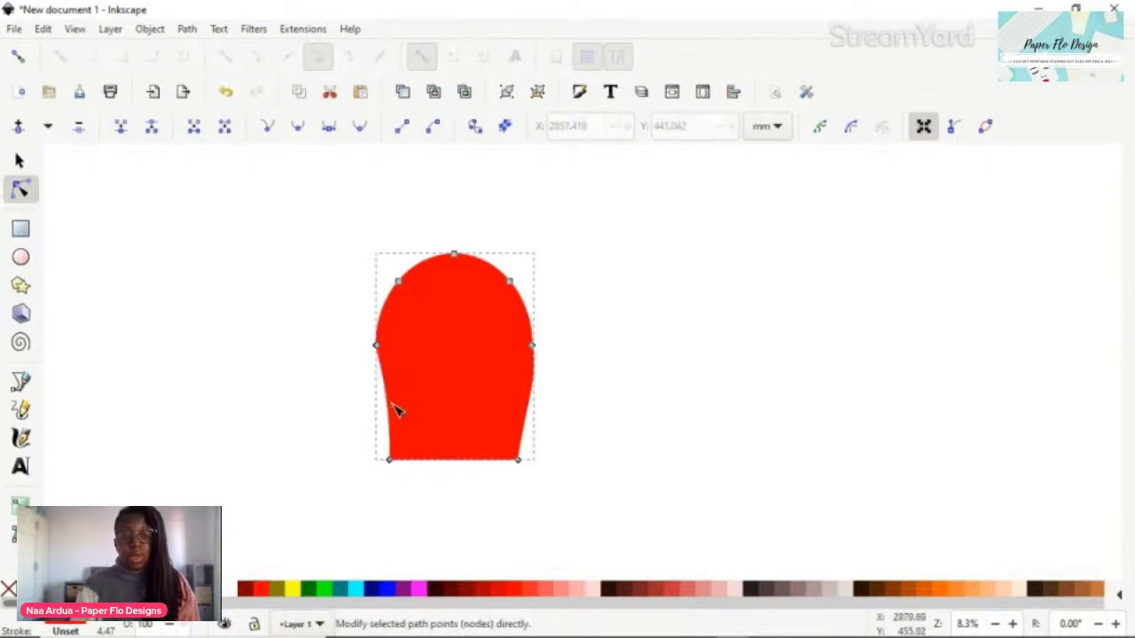
pyautogui.moveTo(388, 406)
pyautogui.mouseDown()
pyautogui.moveTo(371, 394)
pyautogui.moveTo(377, 387)
pyautogui.mouseUp()
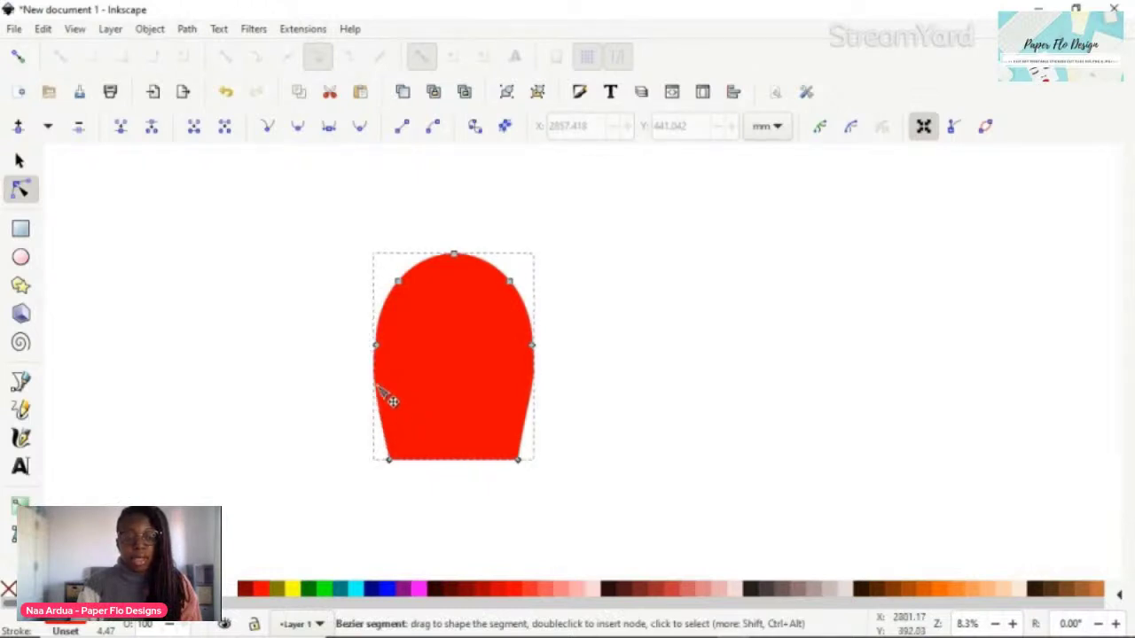
pyautogui.click(591, 423)
# Make the nodes at the widest points of the shape's left and right sides auto-smooth
pyautogui.click(499, 390)
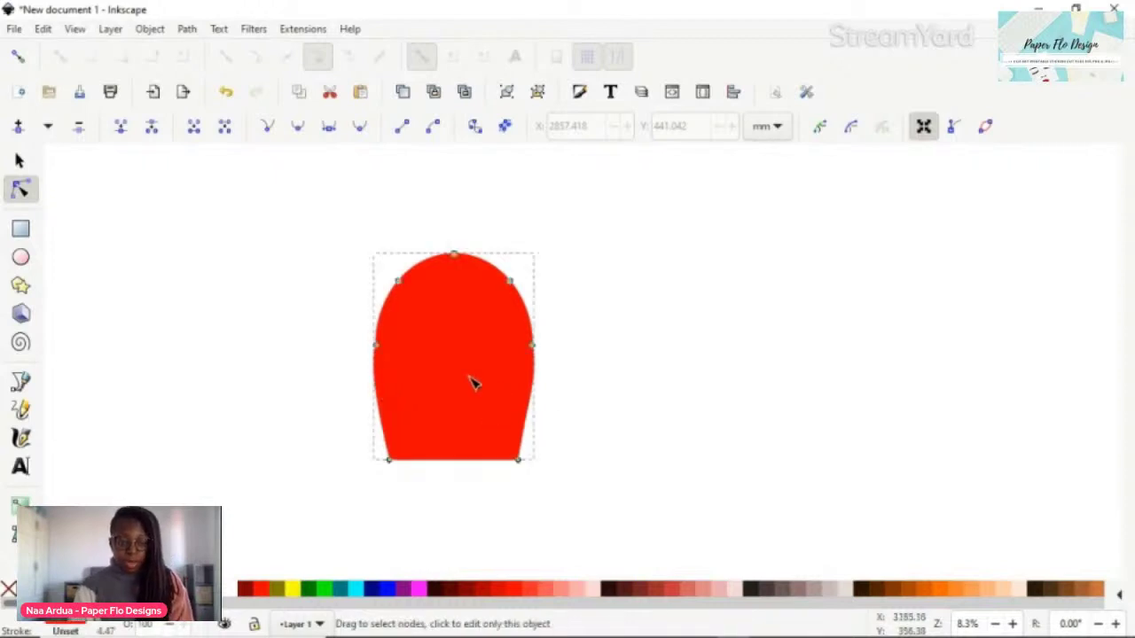
pyautogui.click(378, 350)
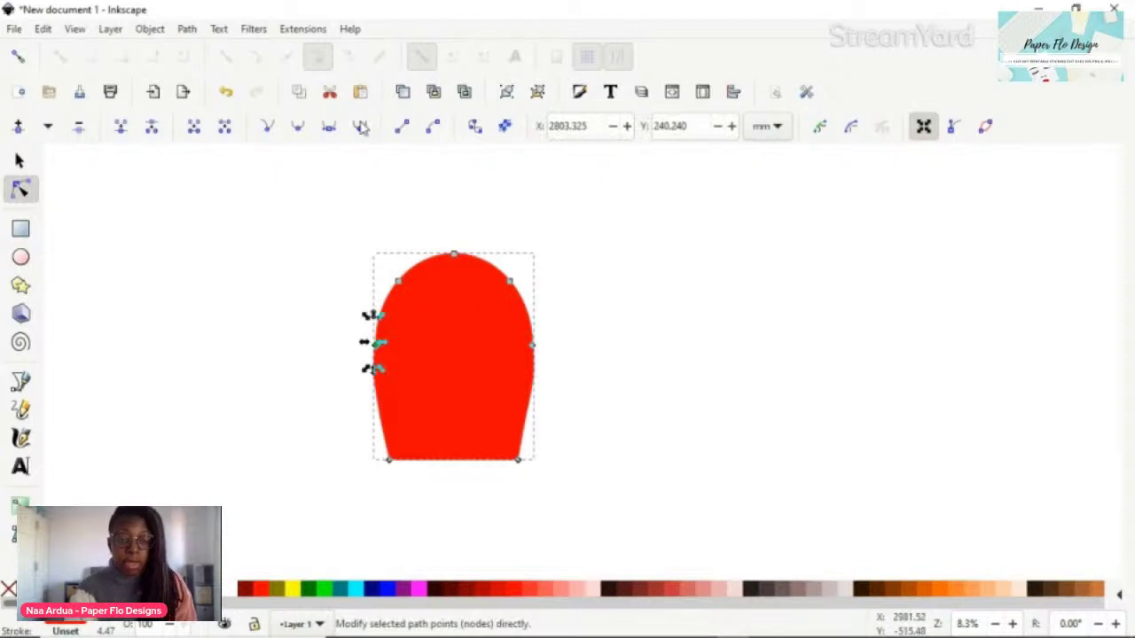
pyautogui.click(534, 348)
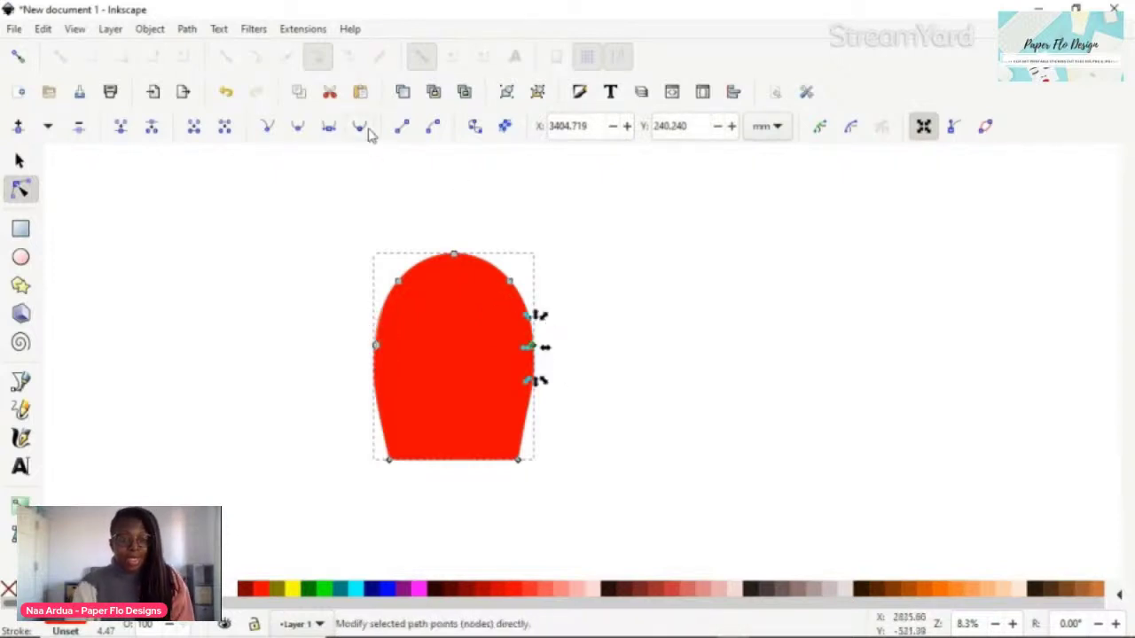
pyautogui.click(633, 329)
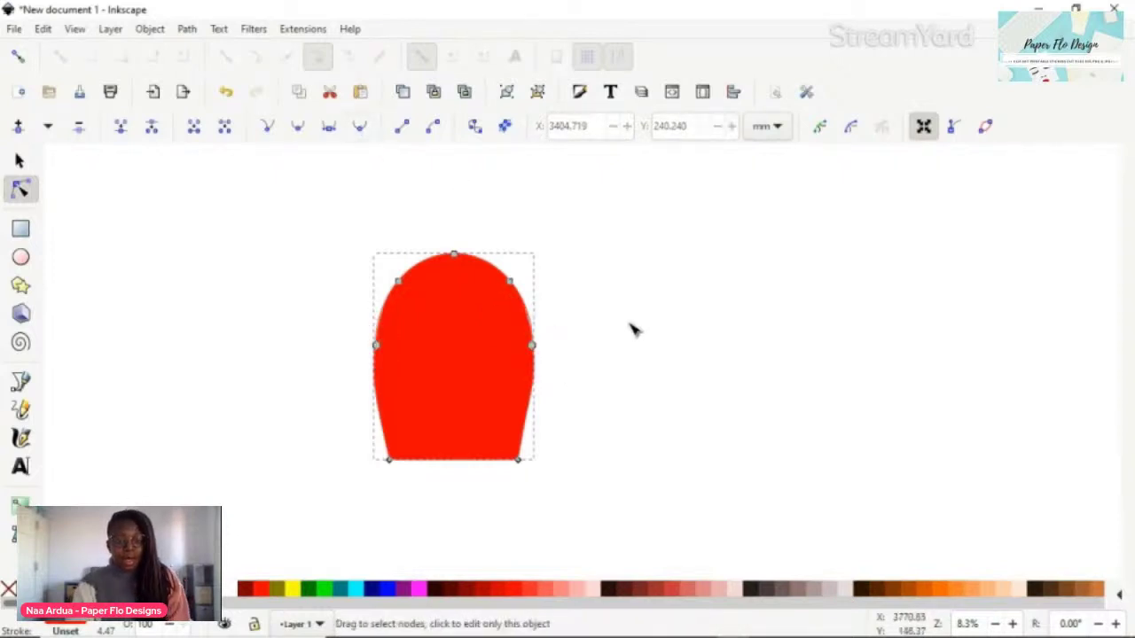
pyautogui.click(656, 409)
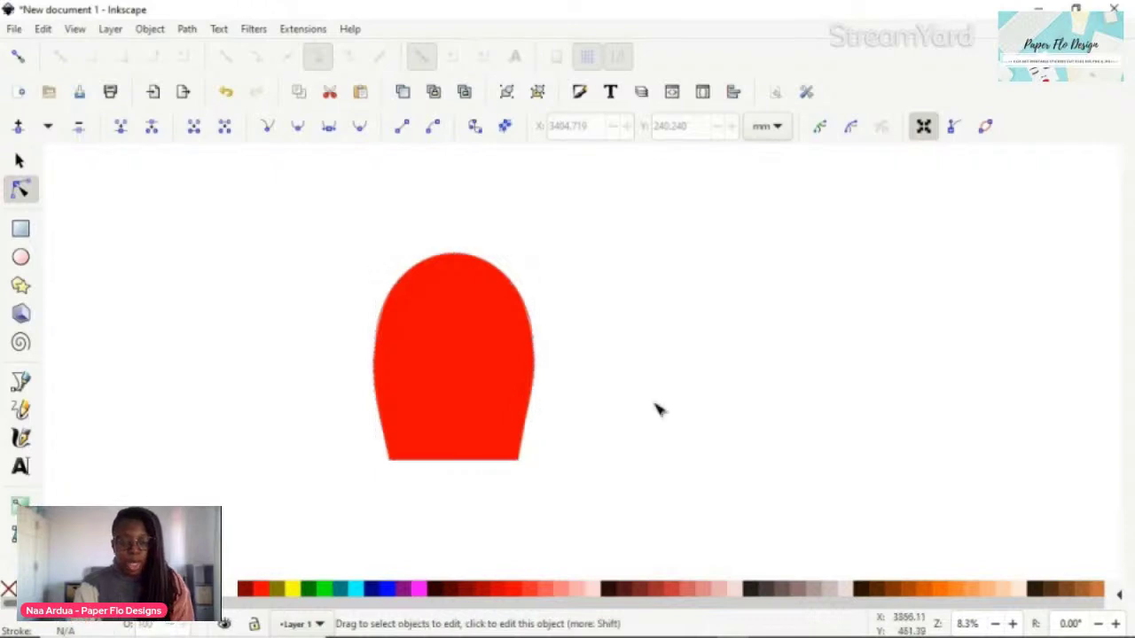
# Duplicate the rounded shape and place the copy to the right of the original
pyautogui.click(466, 405)
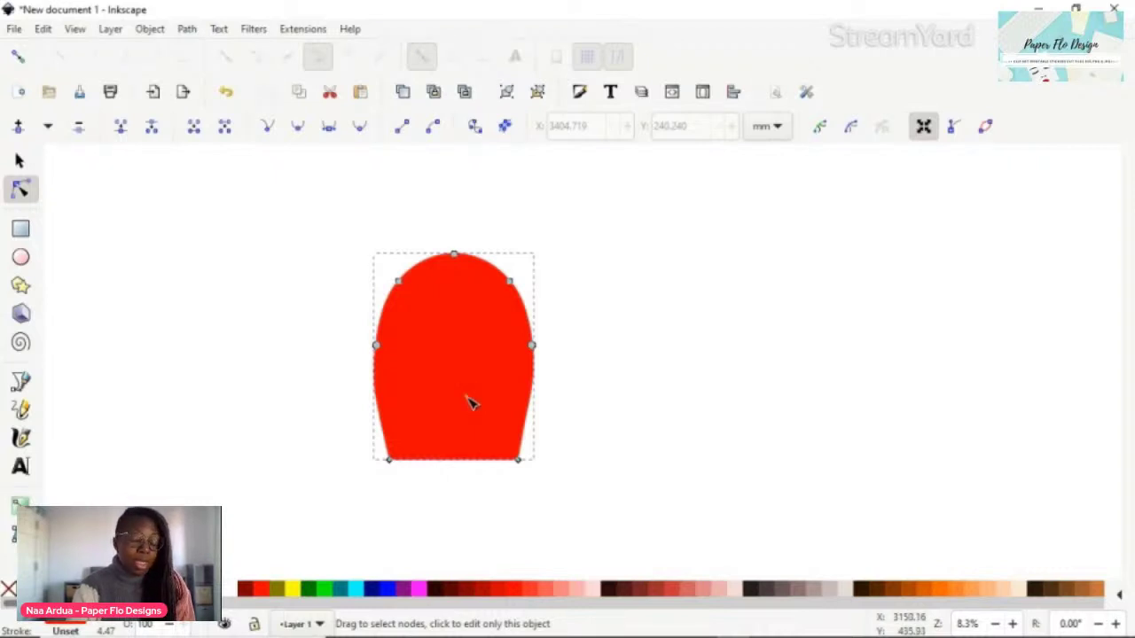
pyautogui.press('s')
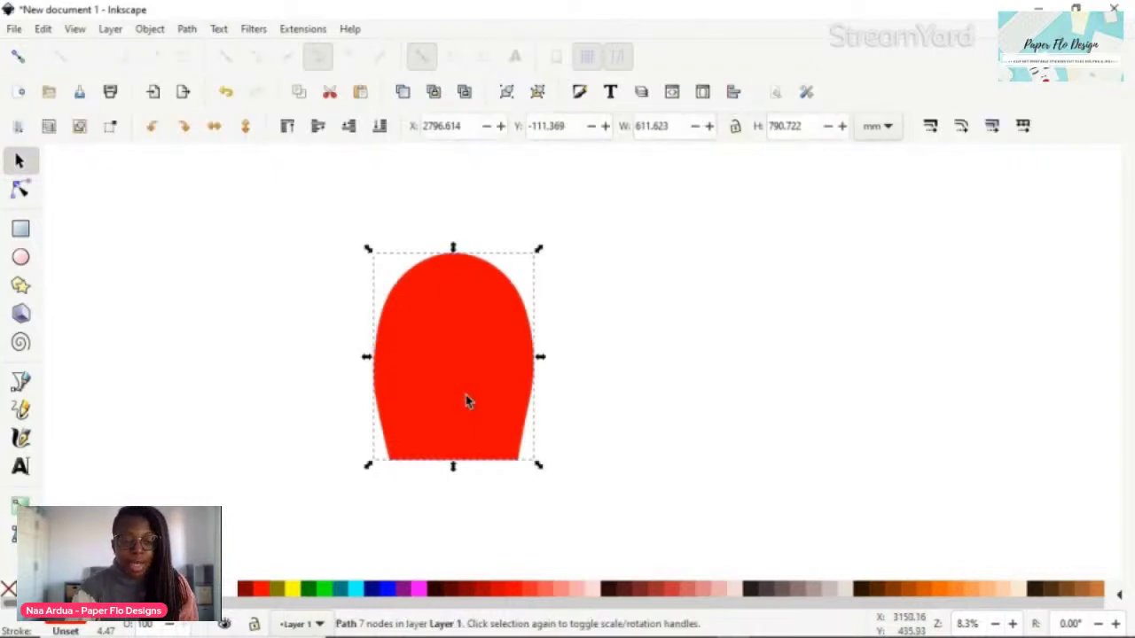
pyautogui.hotkey('ctrl', 'd')
pyautogui.moveTo(468, 399); pyautogui.dragTo(678, 374)
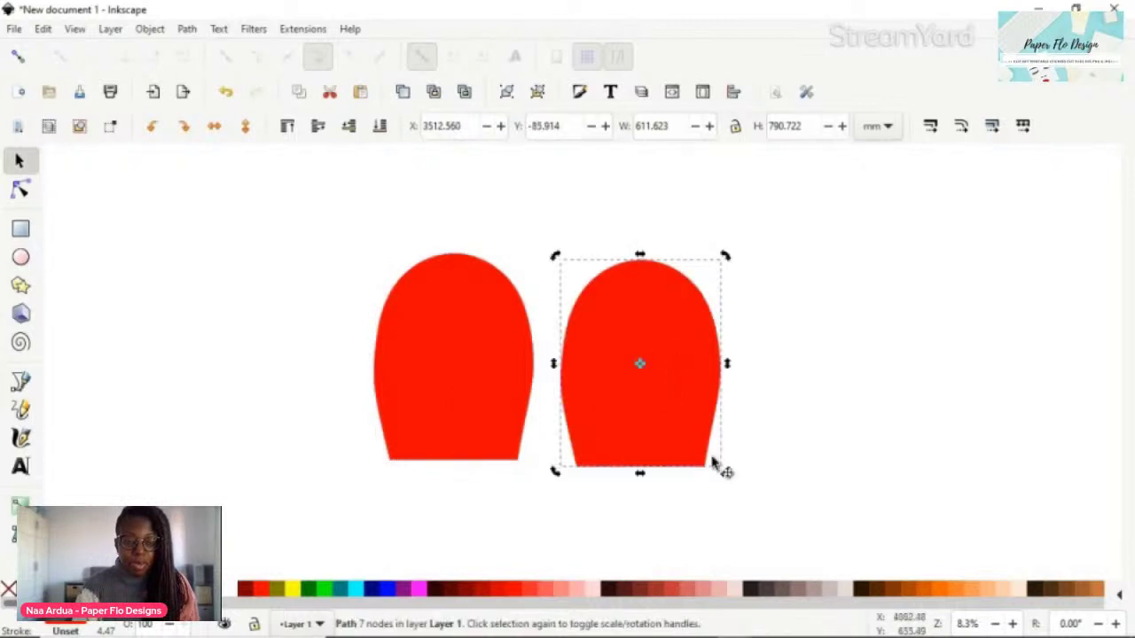
# Try rotating the duplicated shape clockwise about its centre, and undo the rotation
pyautogui.moveTo(725, 474); pyautogui.dragTo(612, 466)
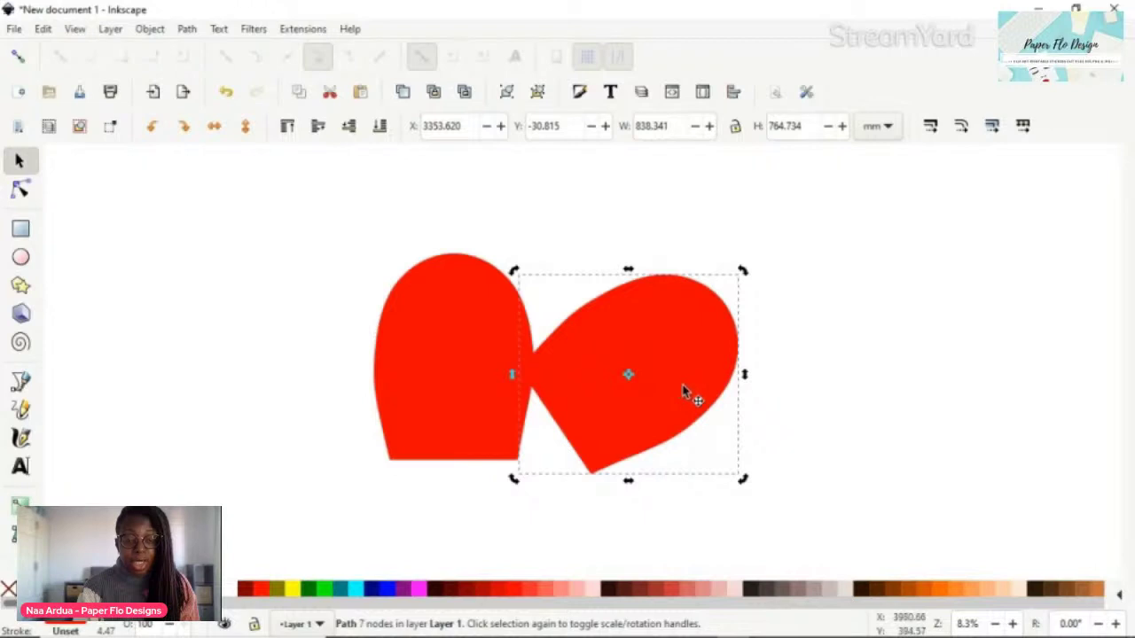
pyautogui.hotkey('ctrl', 'z')
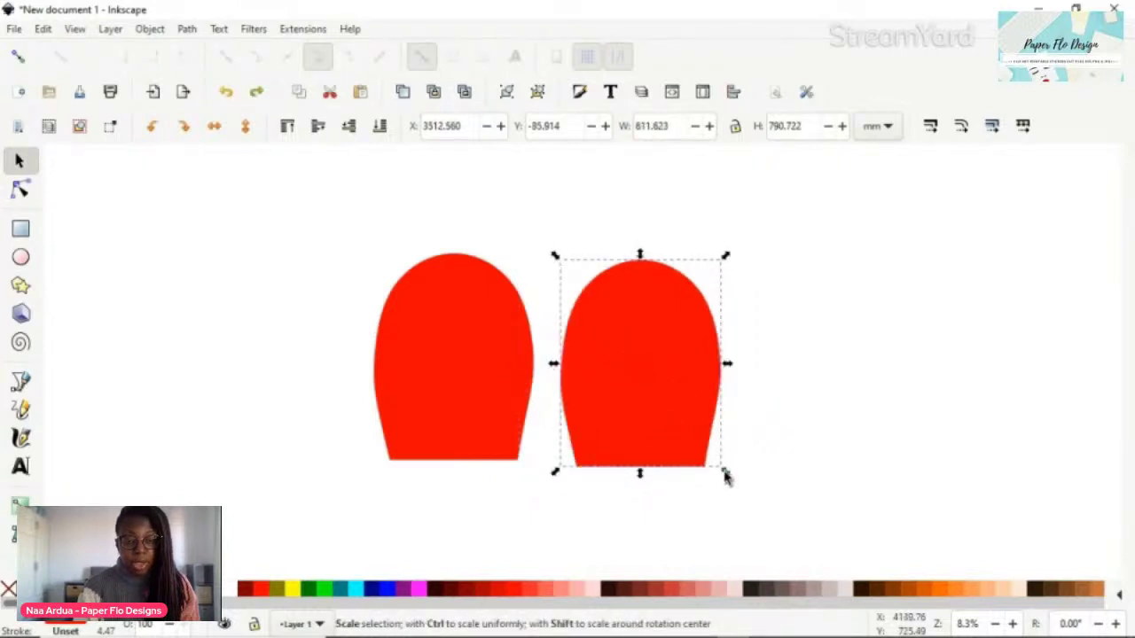
# Scale the duplicate down to about 326 by 422 mm, rotate it clockwise, and place it over the large shape's right edge
pyautogui.moveTo(723, 475); pyautogui.dragTo(693, 428)
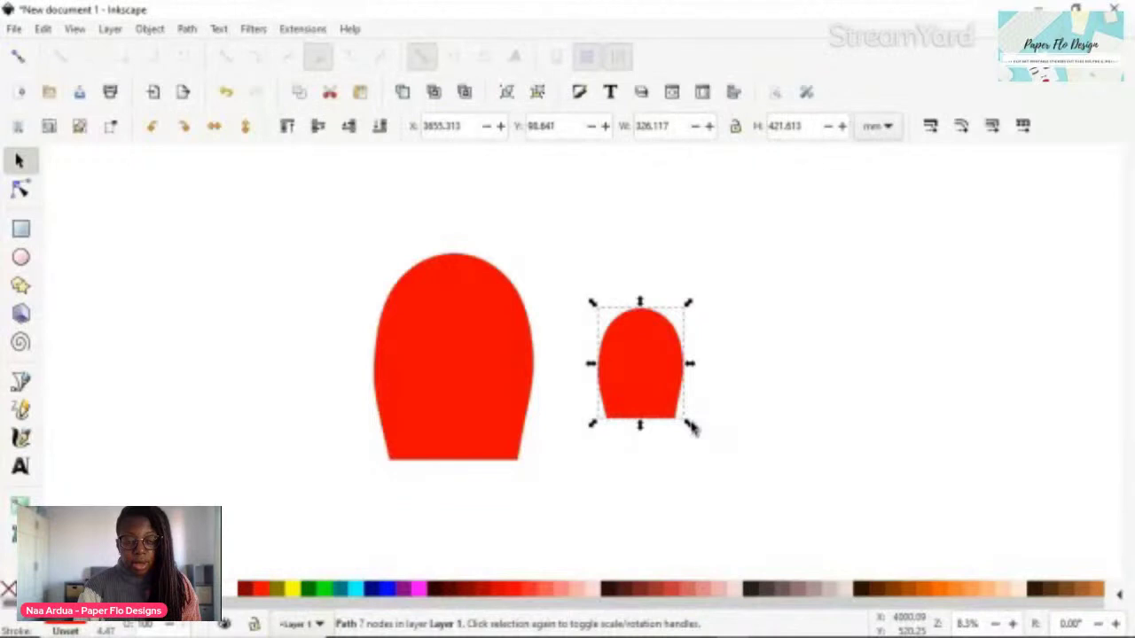
pyautogui.click(682, 413)
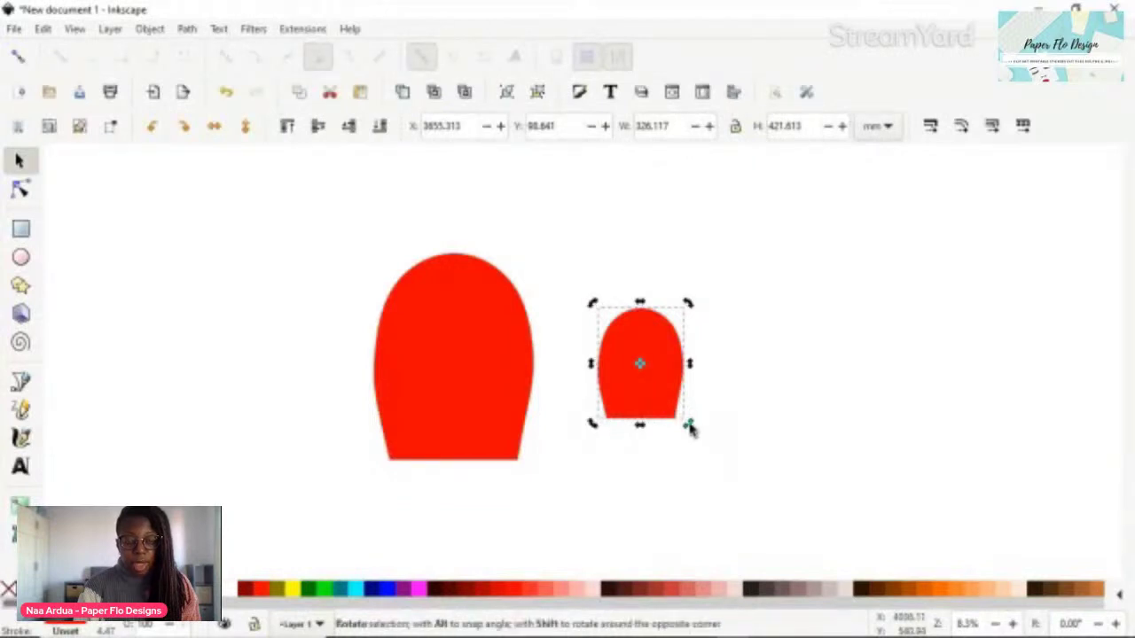
pyautogui.moveTo(689, 425); pyautogui.dragTo(537, 383)
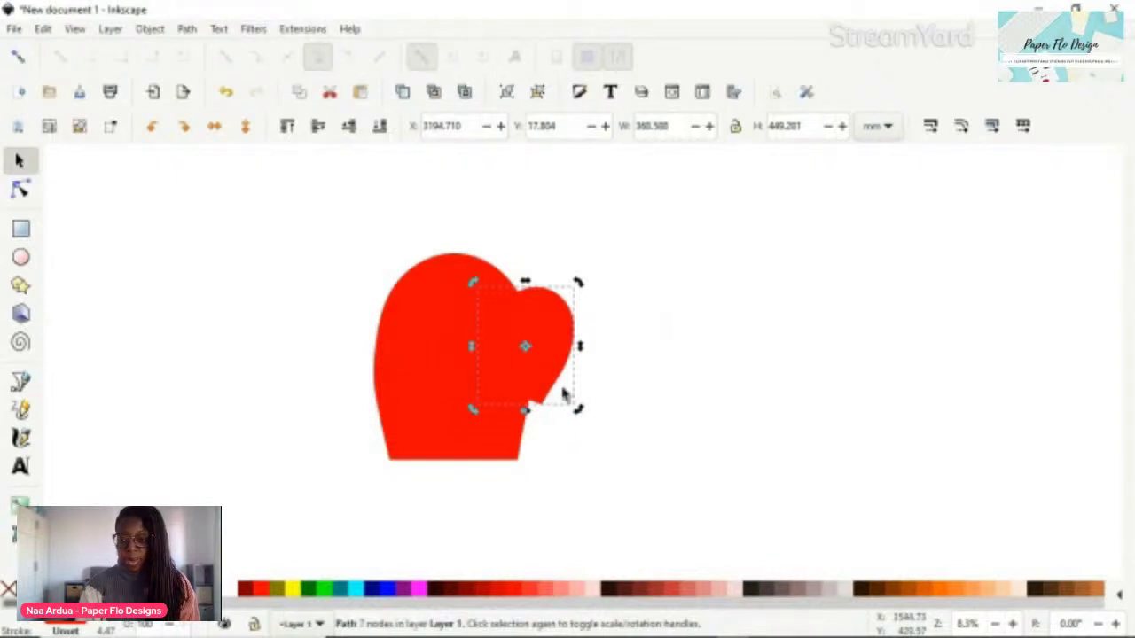
pyautogui.moveTo(577, 282); pyautogui.dragTo(605, 340)
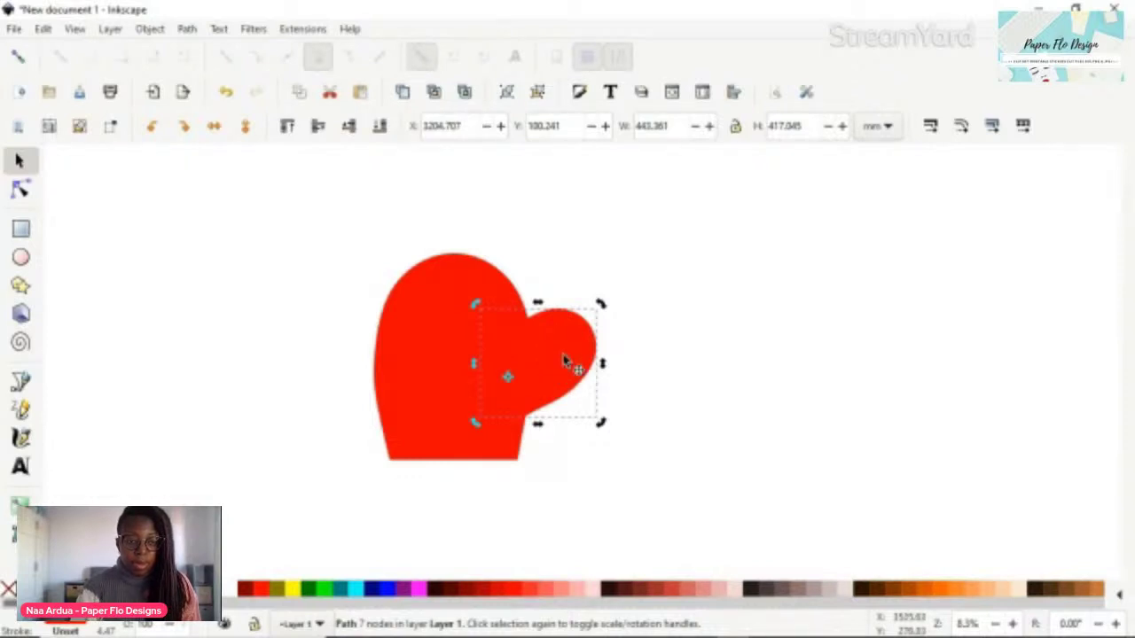
# Fine-tune the small shape's position and tilt so its lower edge meets the large shape's bottom-right corner like a mitten thumb
pyautogui.moveTo(563, 360); pyautogui.dragTo(542, 400)
pyautogui.moveTo(546, 405); pyautogui.dragTo(553, 406)
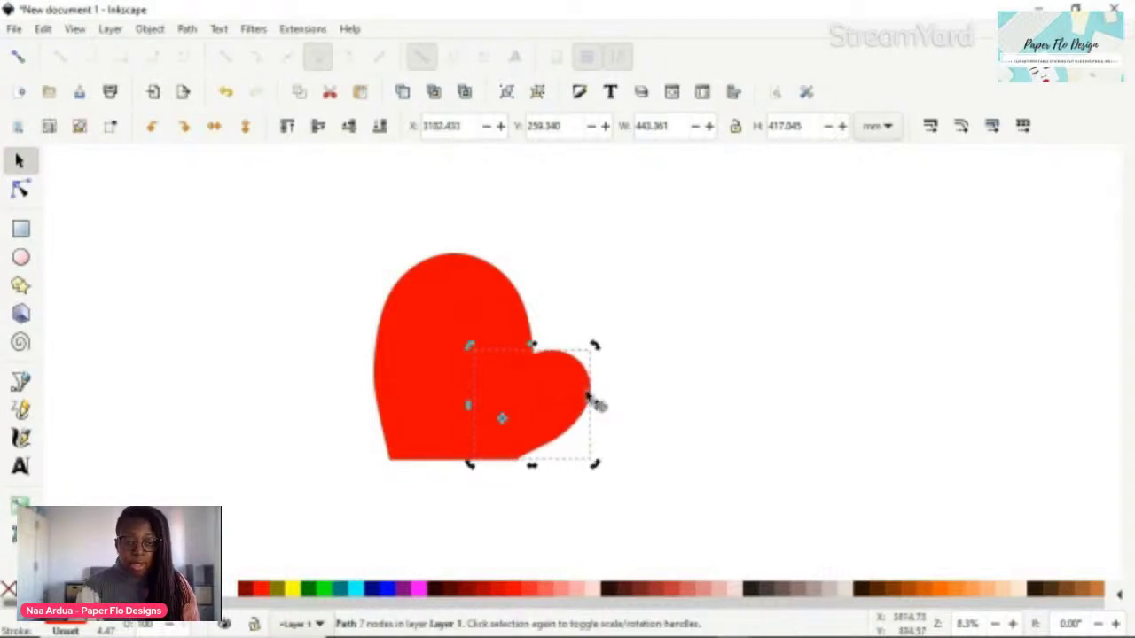
pyautogui.click(578, 394)
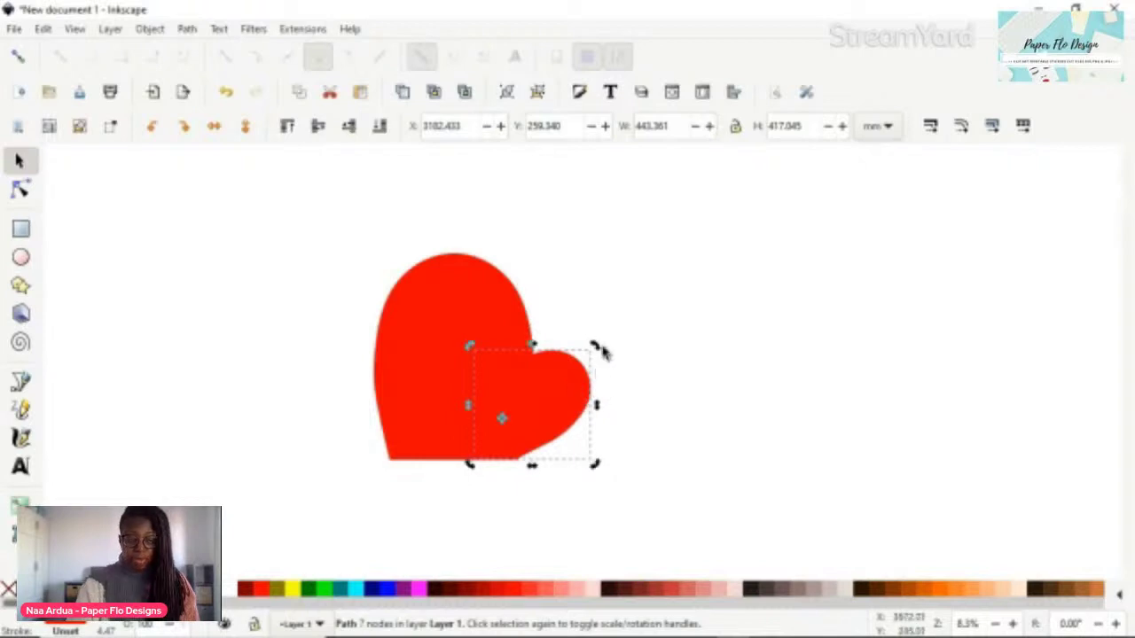
pyautogui.moveTo(590, 339)
pyautogui.mouseDown()
pyautogui.moveTo(579, 331)
pyautogui.moveTo(597, 359)
pyautogui.mouseUp()
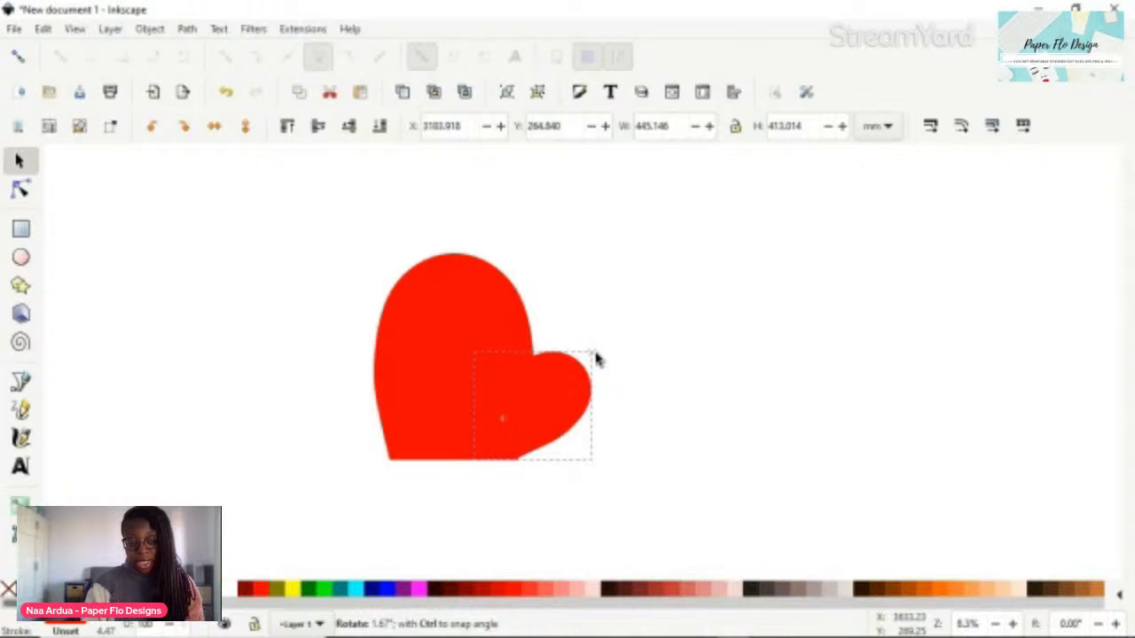
pyautogui.moveTo(596, 359); pyautogui.dragTo(587, 341)
pyautogui.moveTo(554, 398); pyautogui.dragTo(546, 398)
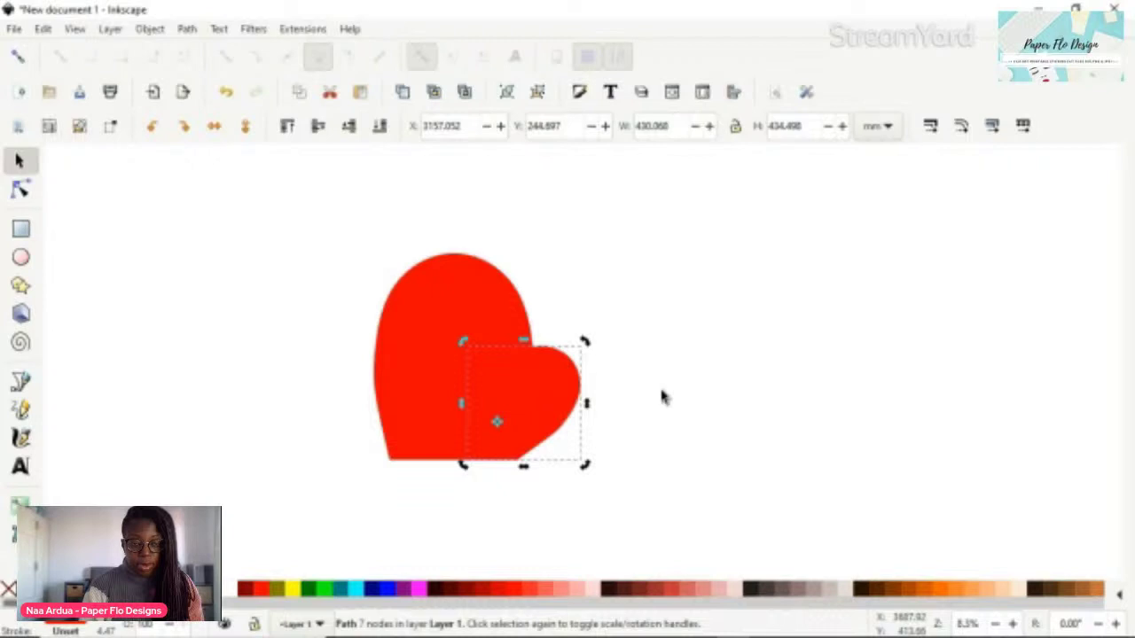
pyautogui.click(420, 494)
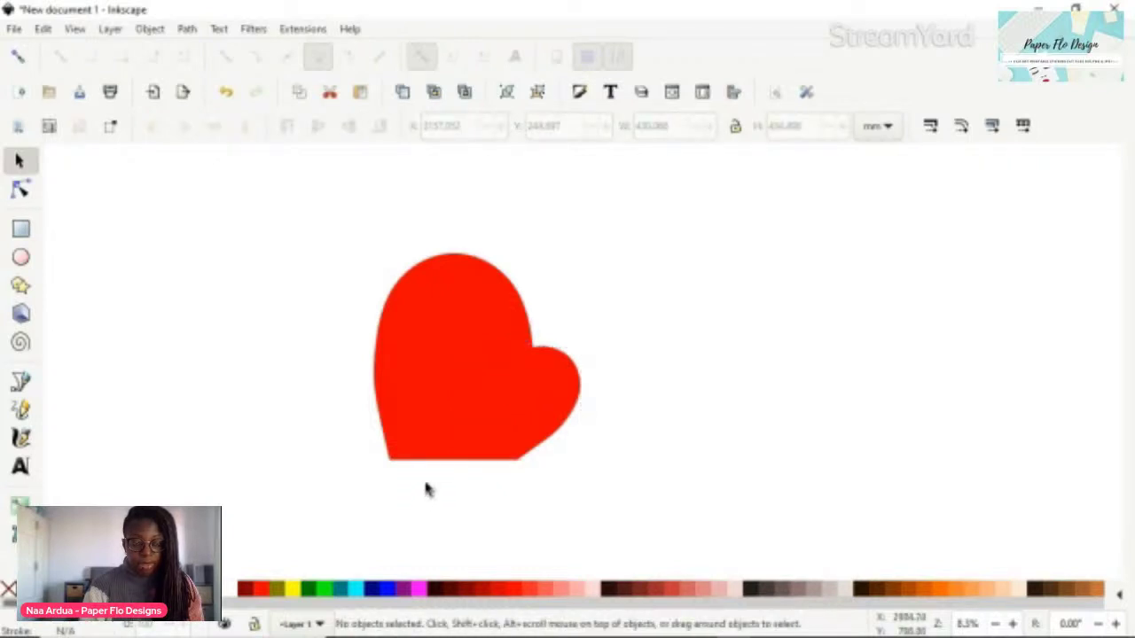
# Merge the large shape and the thumb into one path with Union, and place the mitten mid-canvas
pyautogui.click(457, 356)
pyautogui.keyDown('shift'); pyautogui.click(562, 381); pyautogui.keyUp('shift')
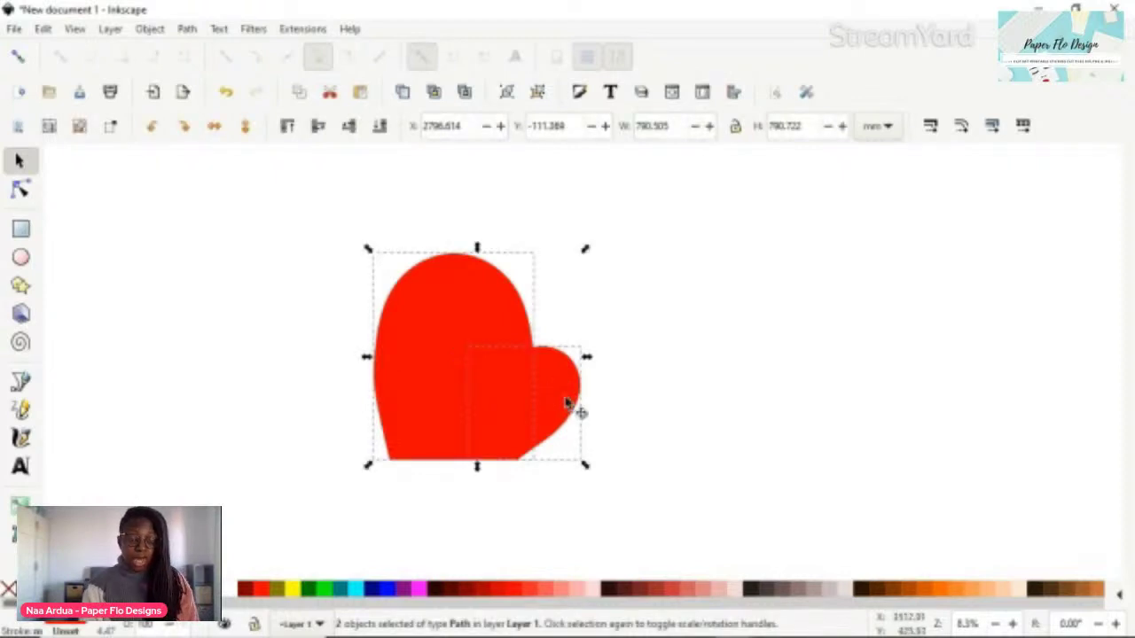
pyautogui.moveTo(424, 343); pyautogui.dragTo(190, 312)
pyautogui.moveTo(661, 364); pyautogui.dragTo(413, 351)
pyautogui.click(218, 328)
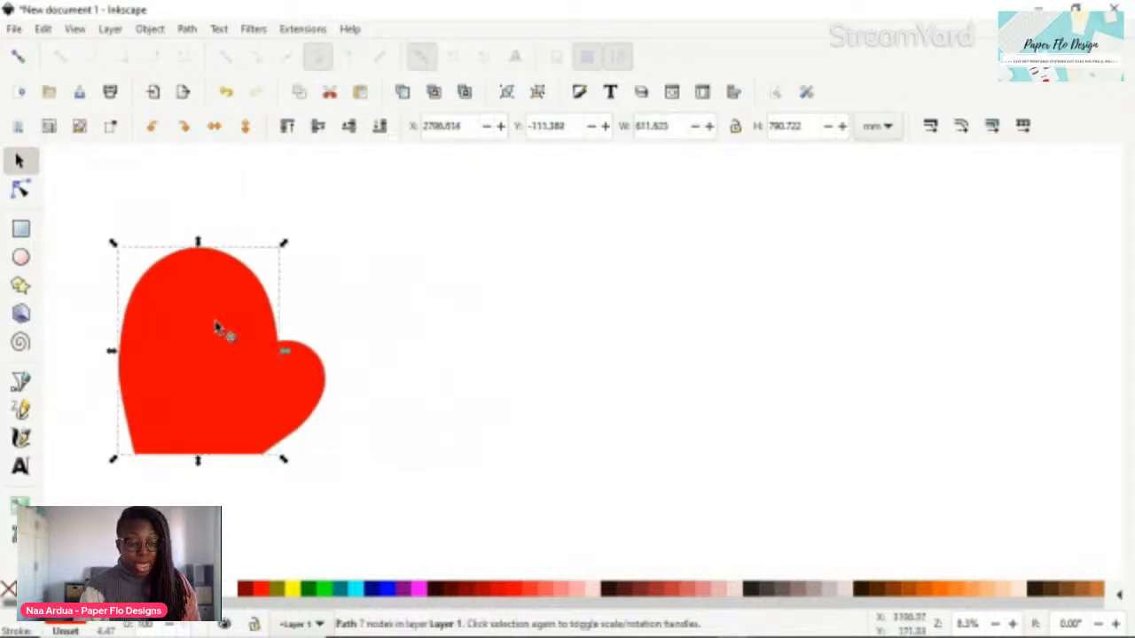
pyautogui.keyDown('shift'); pyautogui.click(318, 390); pyautogui.keyUp('shift')
pyautogui.hotkey('ctrl', '+')
pyautogui.press('Escape')
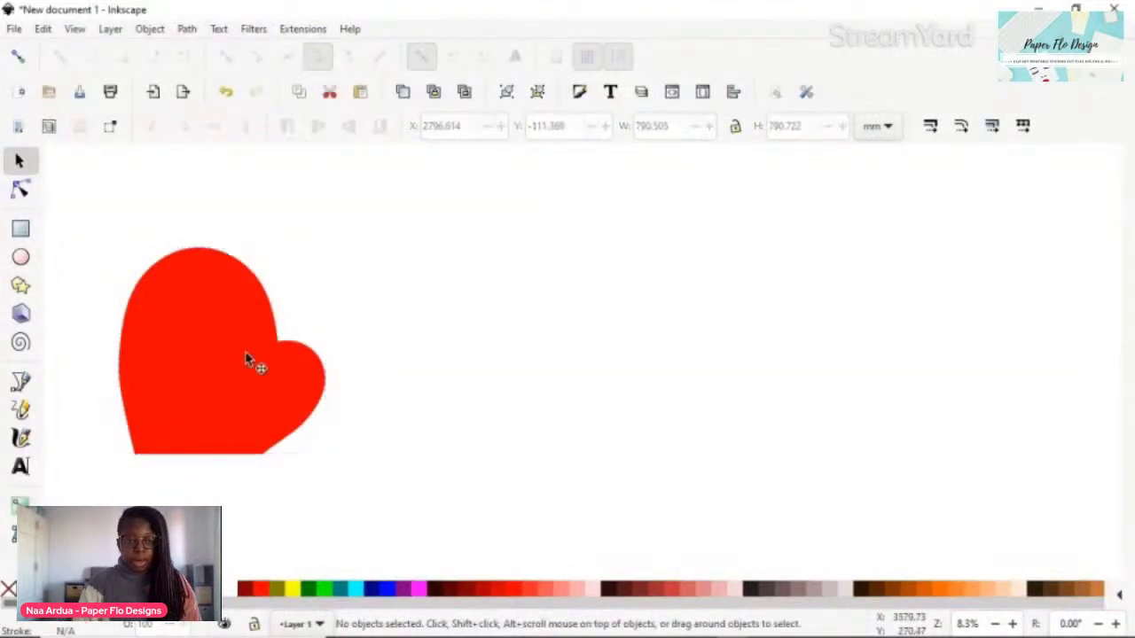
pyautogui.moveTo(248, 360); pyautogui.dragTo(545, 349)
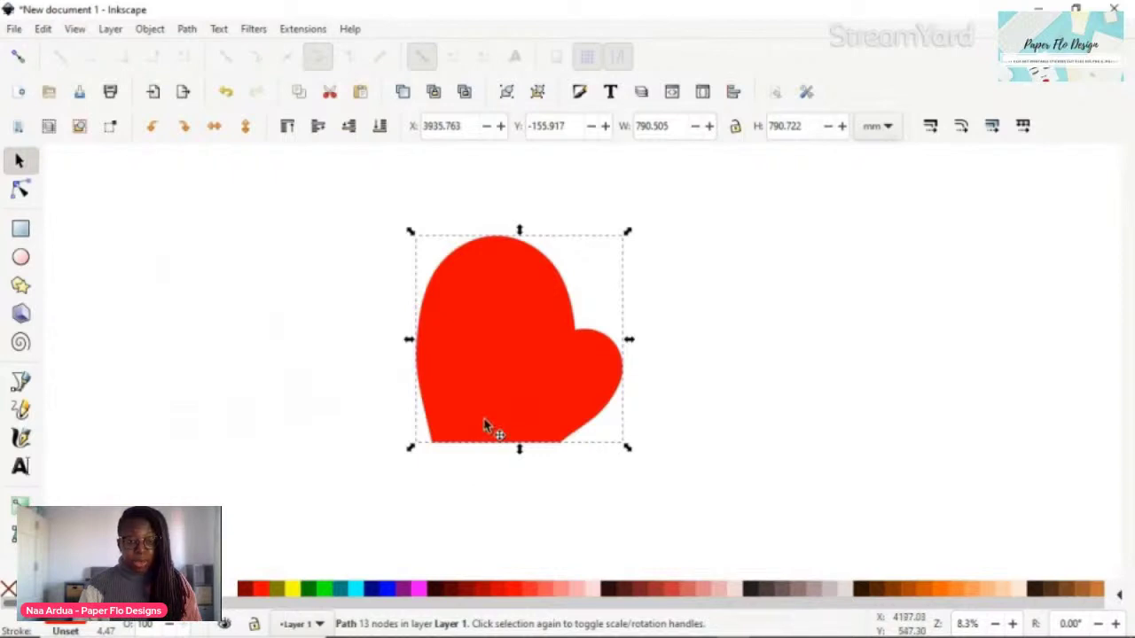
pyautogui.click(486, 469)
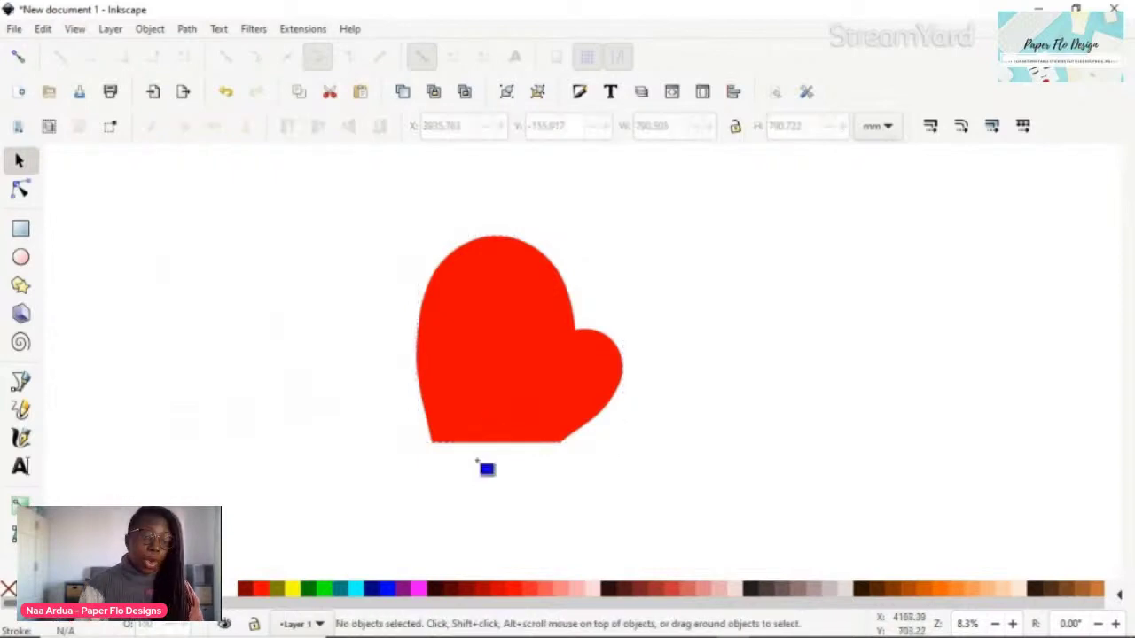
# Draw a blue cuff rectangle about 598 by 169 mm directly below the mitten and convert it to a path
pyautogui.press('r')
pyautogui.moveTo(420, 451); pyautogui.dragTo(568, 487)
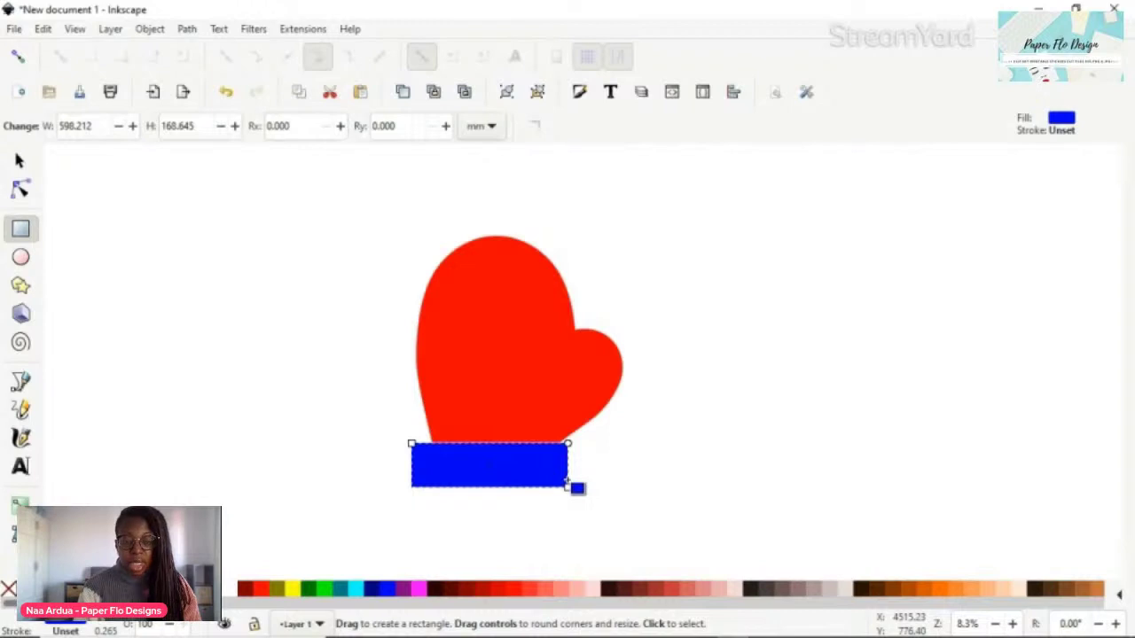
pyautogui.hotkey('shift', 'alt', 'd')
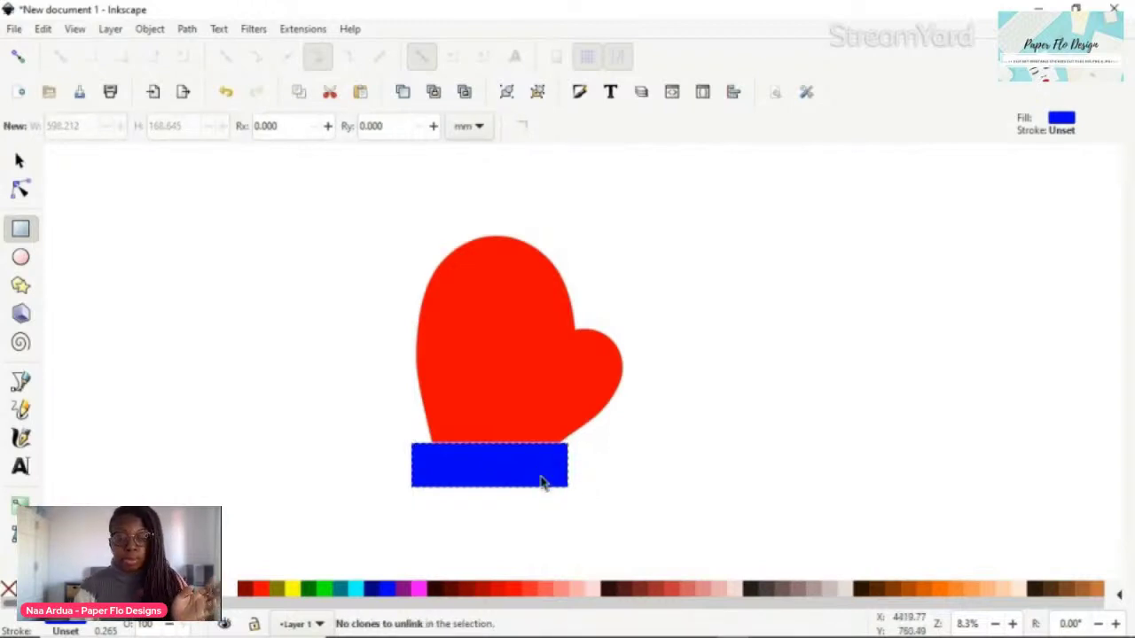
pyautogui.press('s')
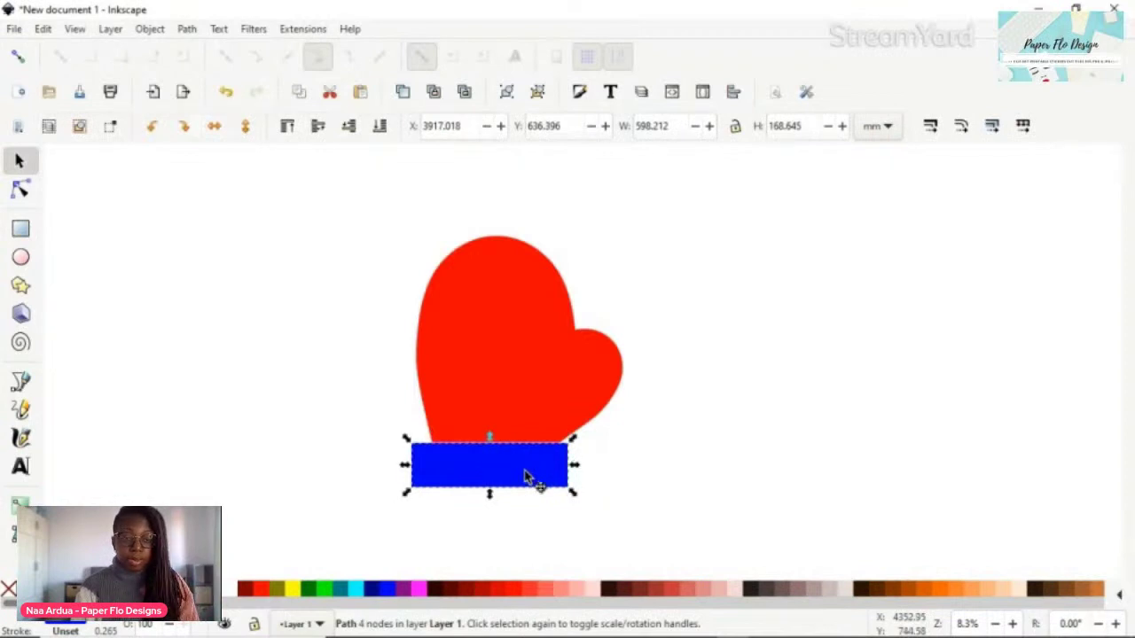
# Bend the cuff's left and right edges outward into rounded ends
pyautogui.press('n')
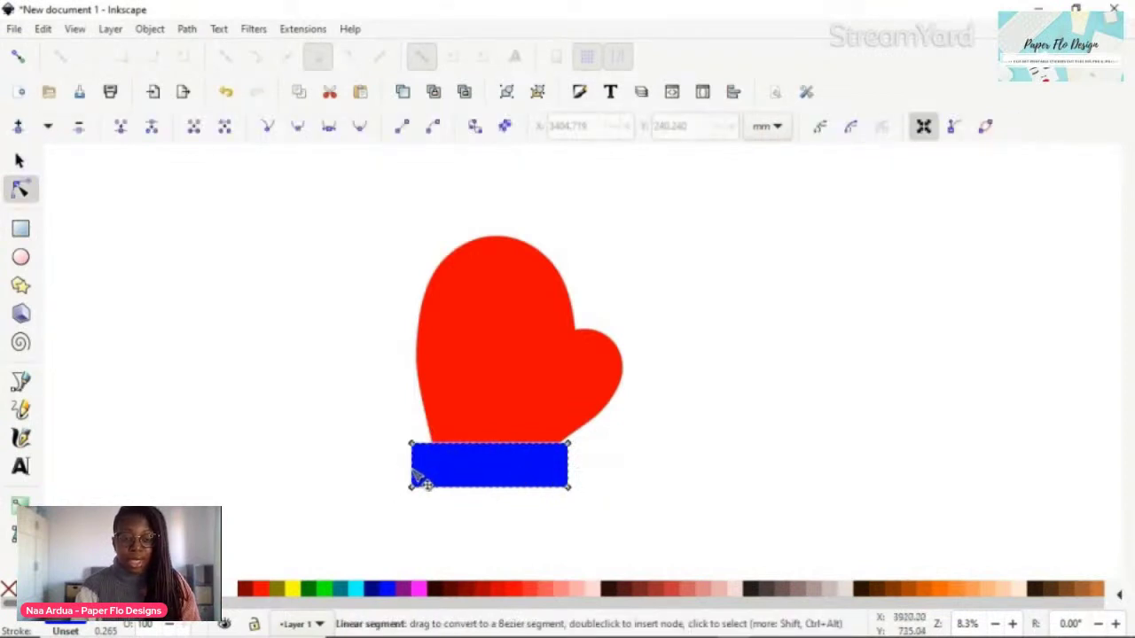
pyautogui.moveTo(408, 470); pyautogui.dragTo(403, 468)
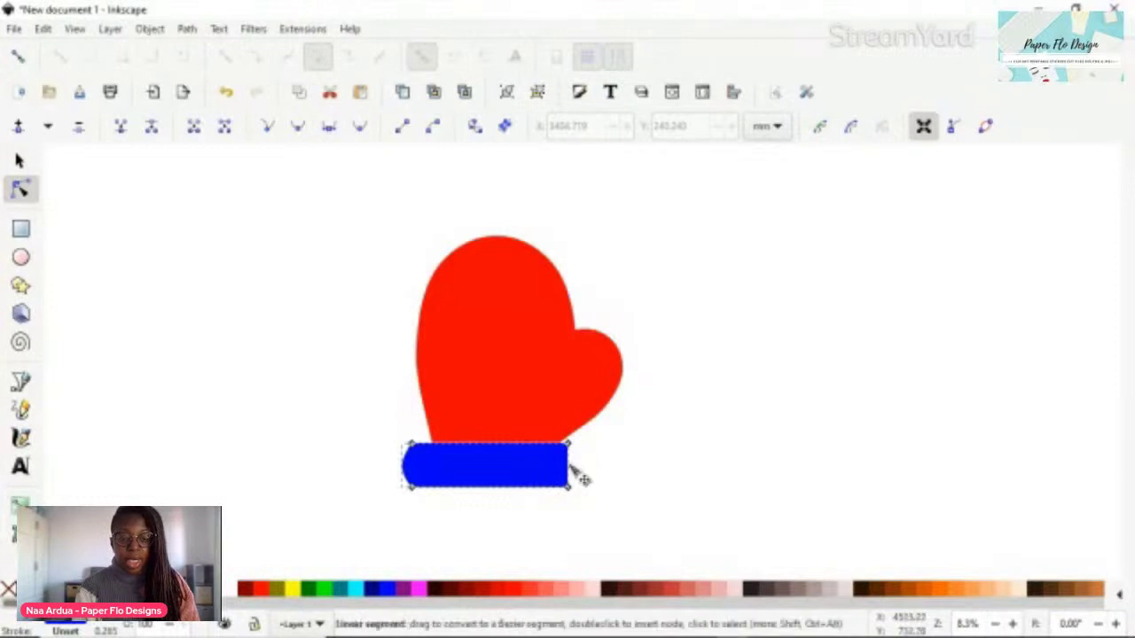
pyautogui.moveTo(572, 467); pyautogui.dragTo(579, 469)
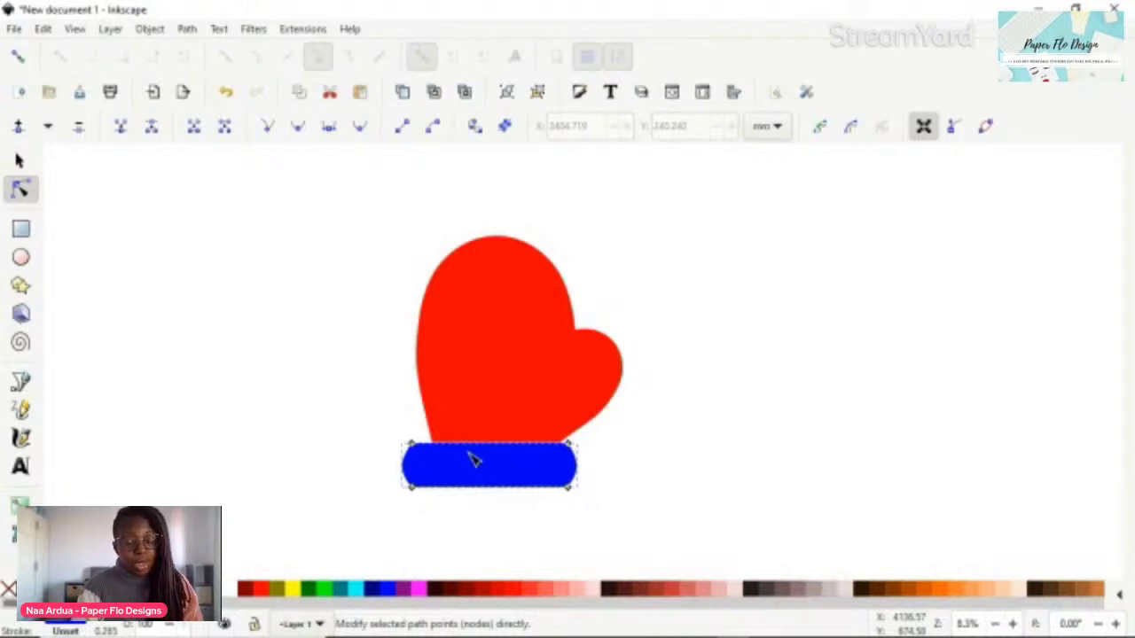
# Centre the blue cuff under the mitten's base and narrow it symmetrically to about 554 mm wide
pyautogui.press('s')
pyautogui.moveTo(471, 459); pyautogui.dragTo(488, 467)
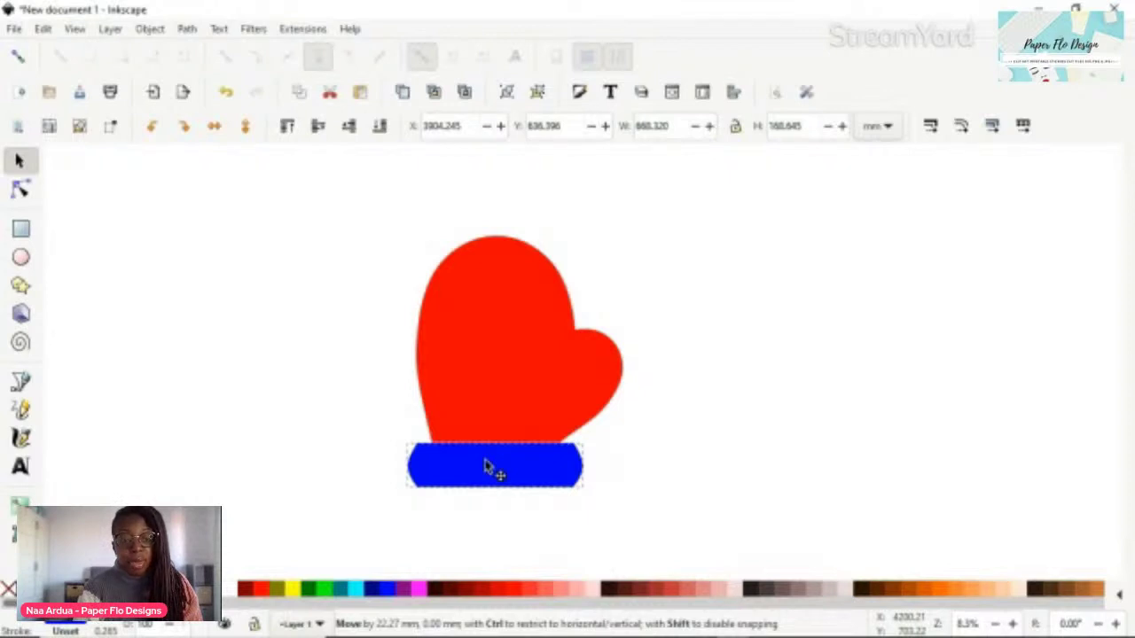
pyautogui.moveTo(486, 468); pyautogui.dragTo(495, 464)
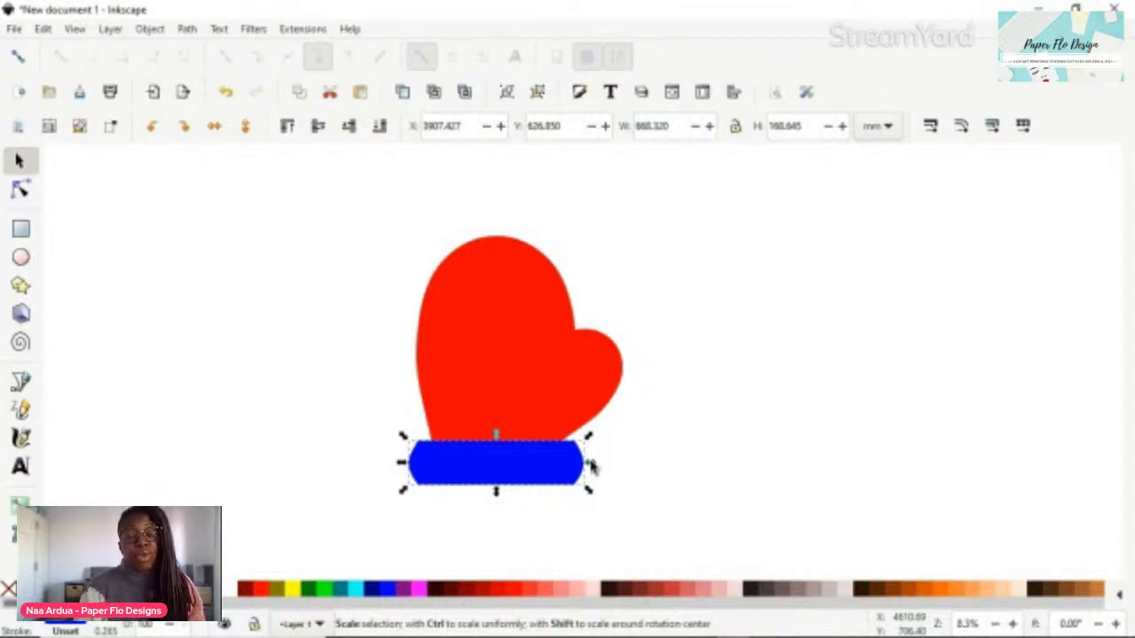
pyautogui.moveTo(592, 467); pyautogui.dragTo(419, 472)
pyautogui.click(709, 446)
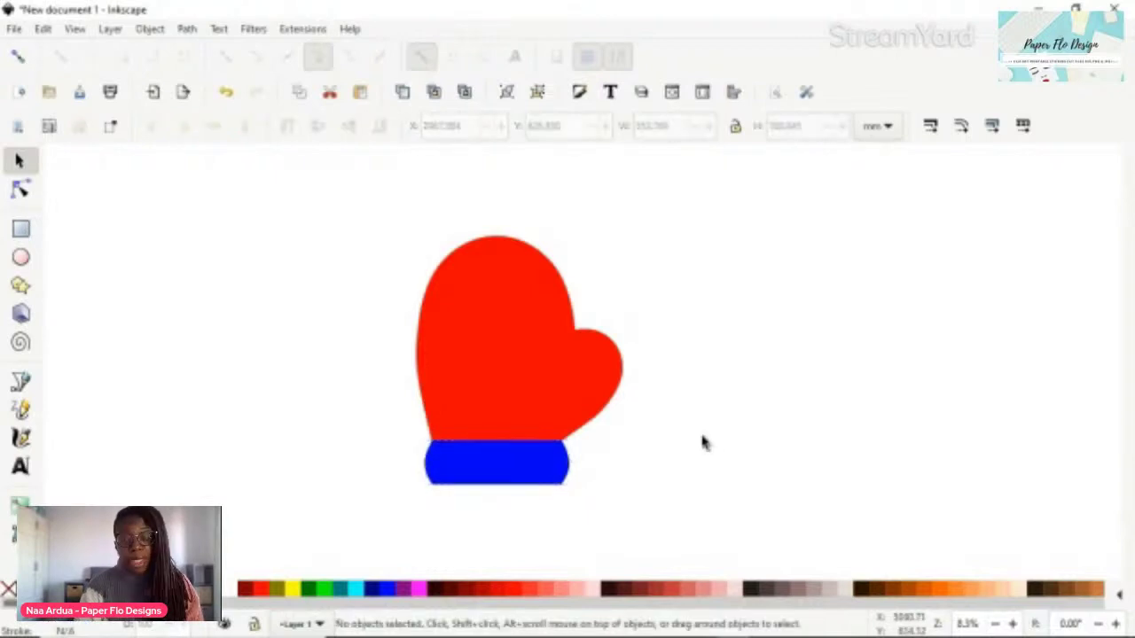
# Bow the cuff's bottom edge slightly downward and its top edge slightly upward over the mitten's base
pyautogui.click(503, 463)
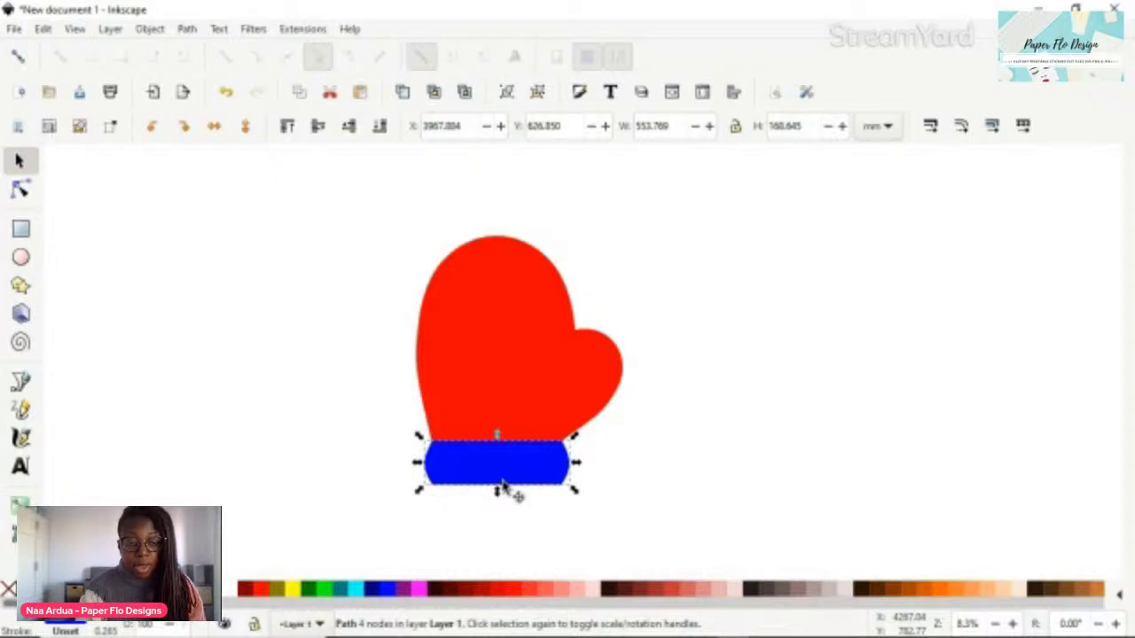
pyautogui.press('n')
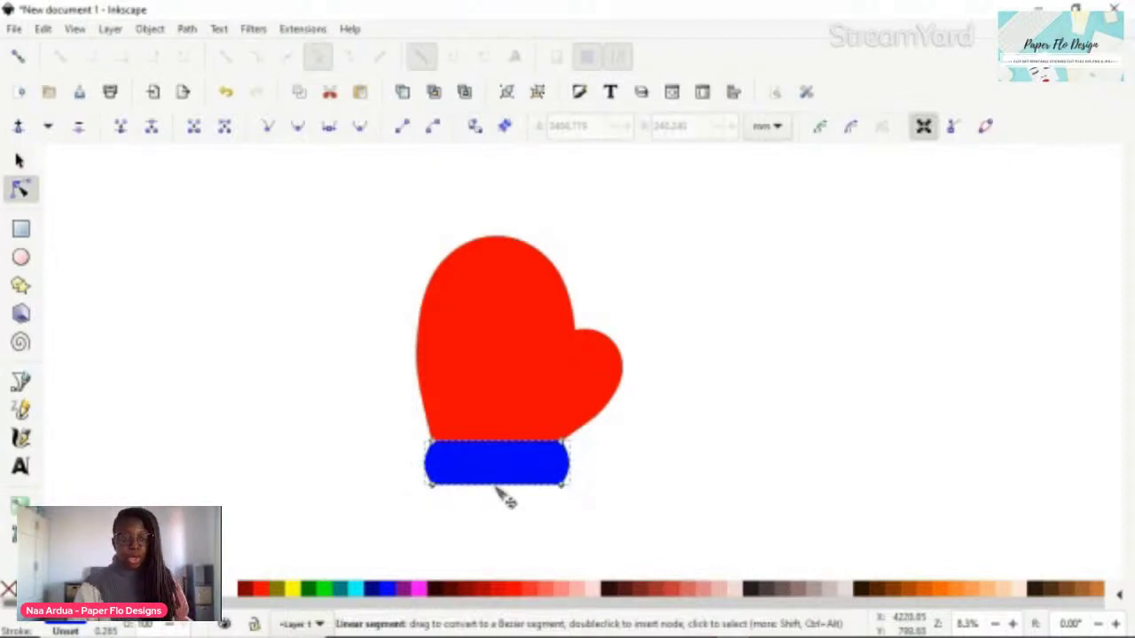
pyautogui.moveTo(502, 494); pyautogui.dragTo(504, 502)
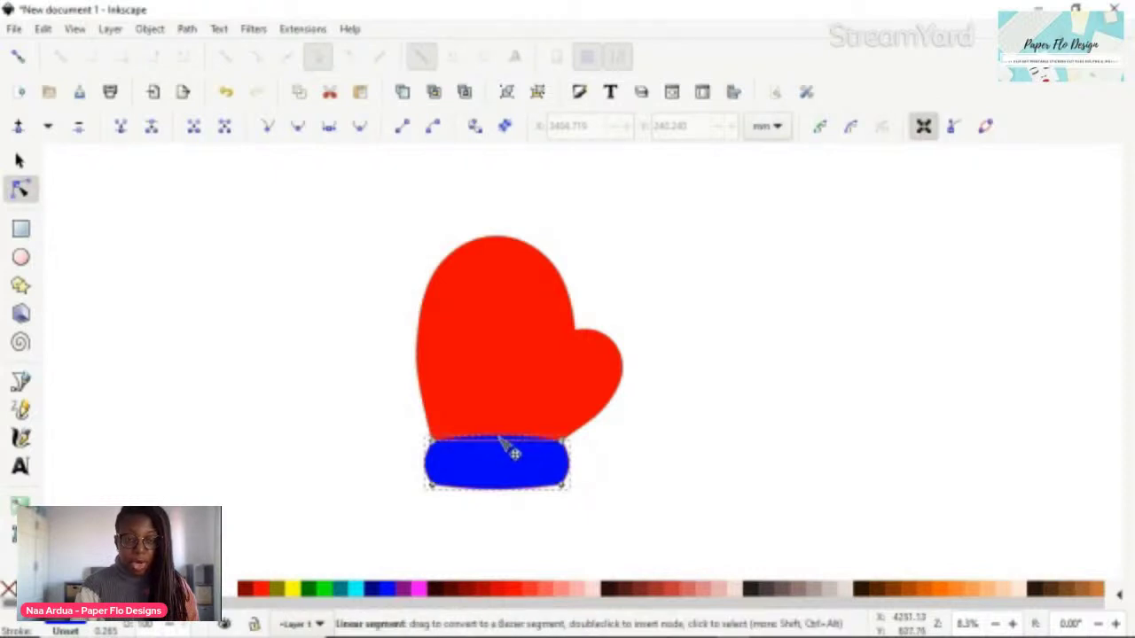
pyautogui.click(676, 452)
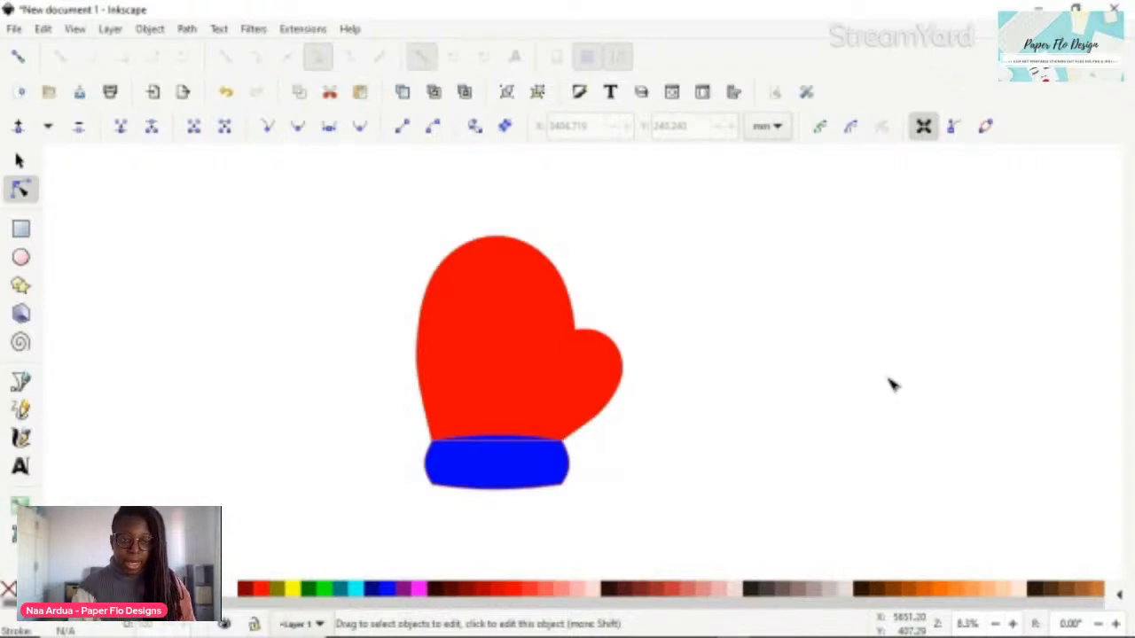
pyautogui.press('s')
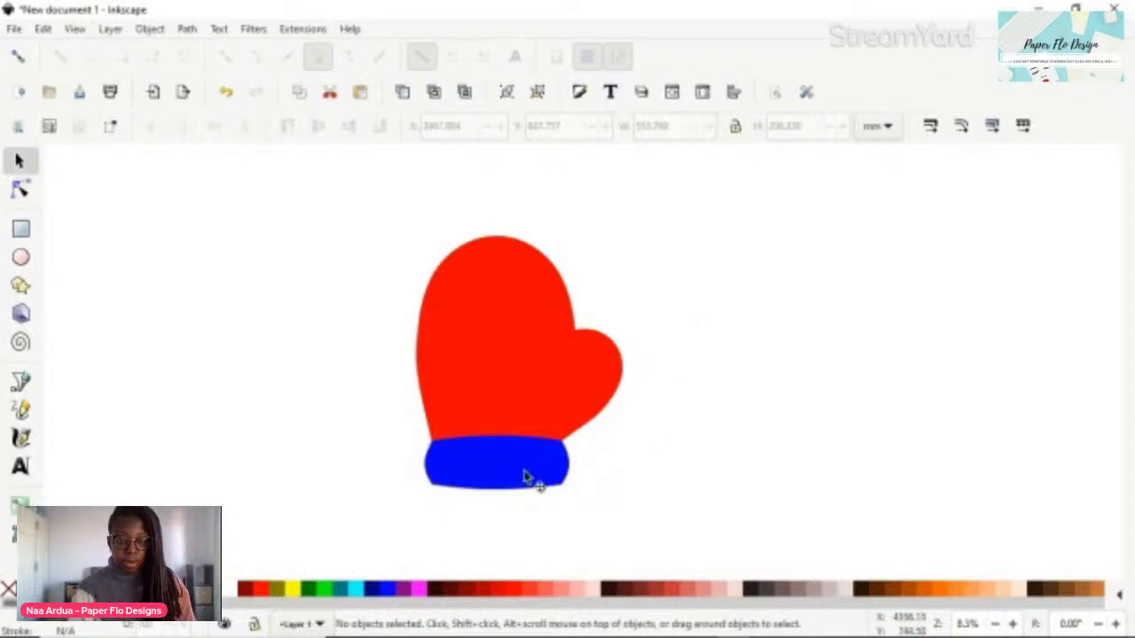
# Smooth the cuff's two bottom corner nodes and pull the bottom edge up into a shallow curve
pyautogui.click(479, 494)
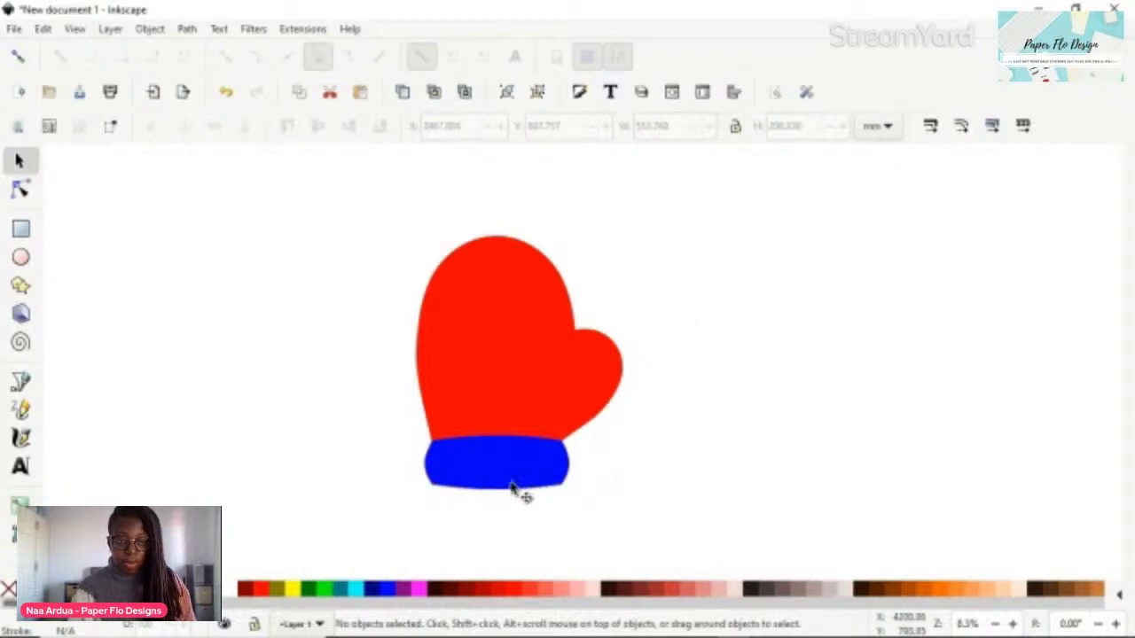
pyautogui.click(501, 477)
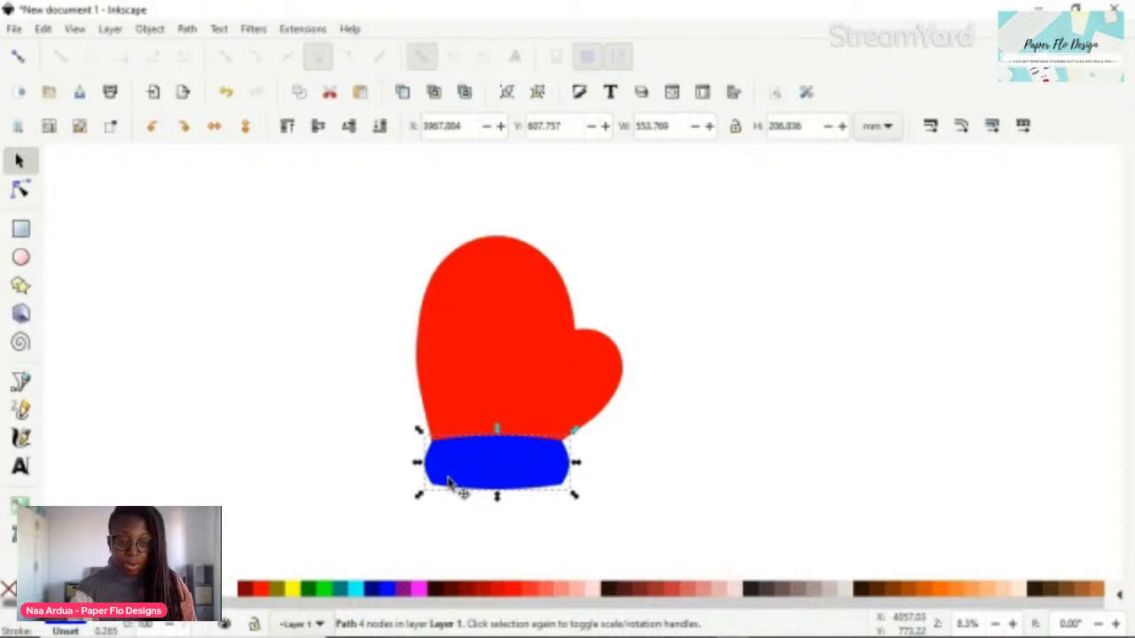
pyautogui.doubleClick(447, 481)
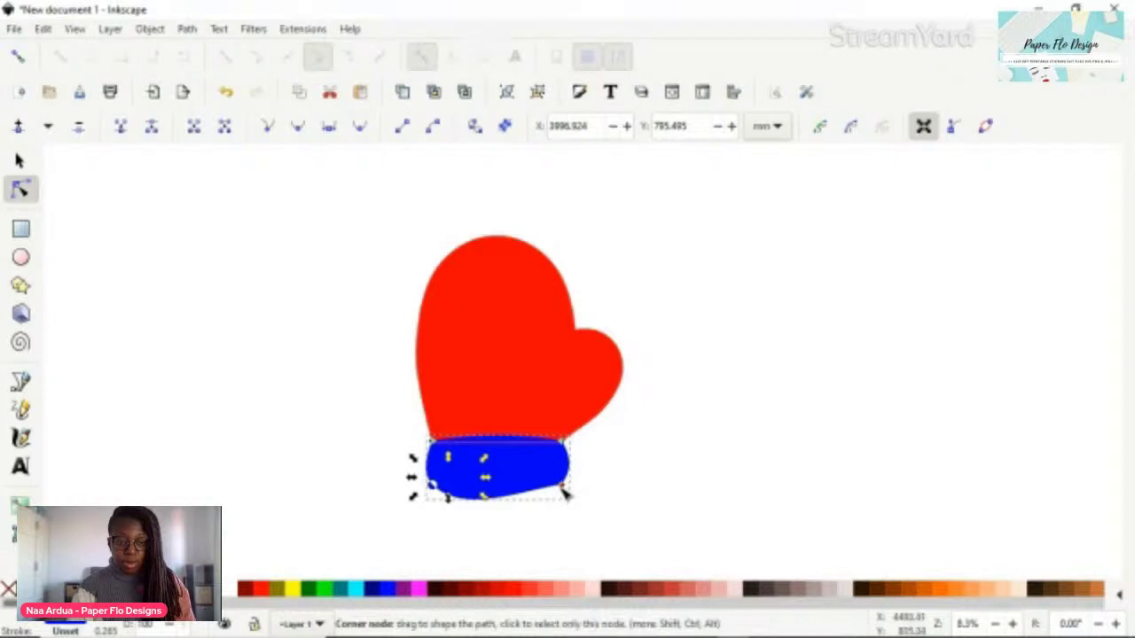
pyautogui.click(563, 491)
pyautogui.click(396, 128)
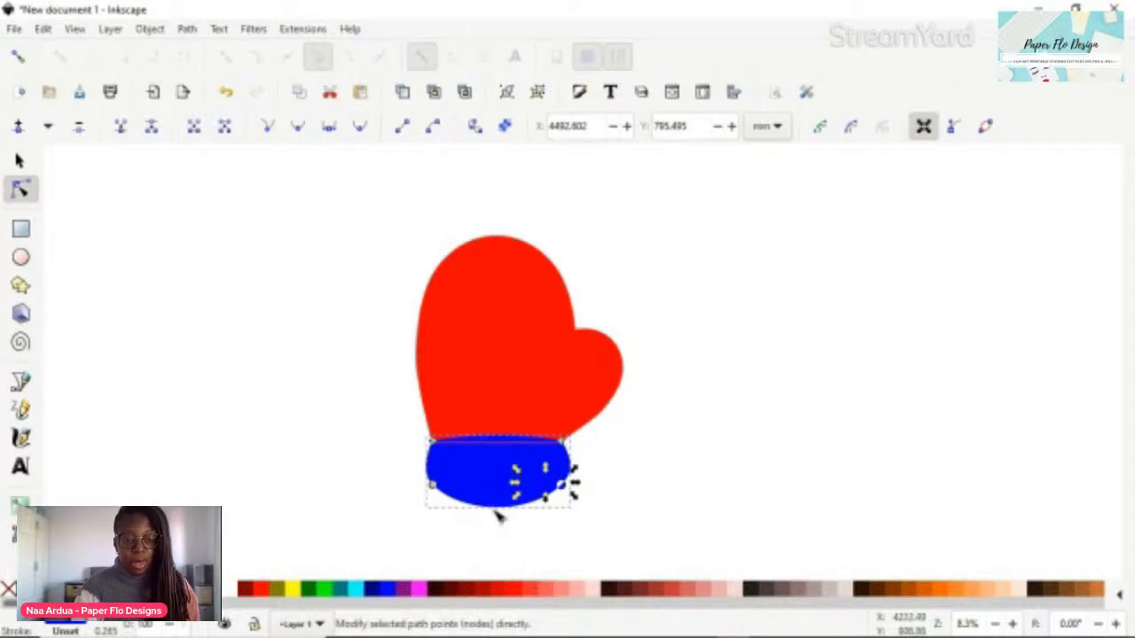
pyautogui.moveTo(498, 517); pyautogui.dragTo(510, 505)
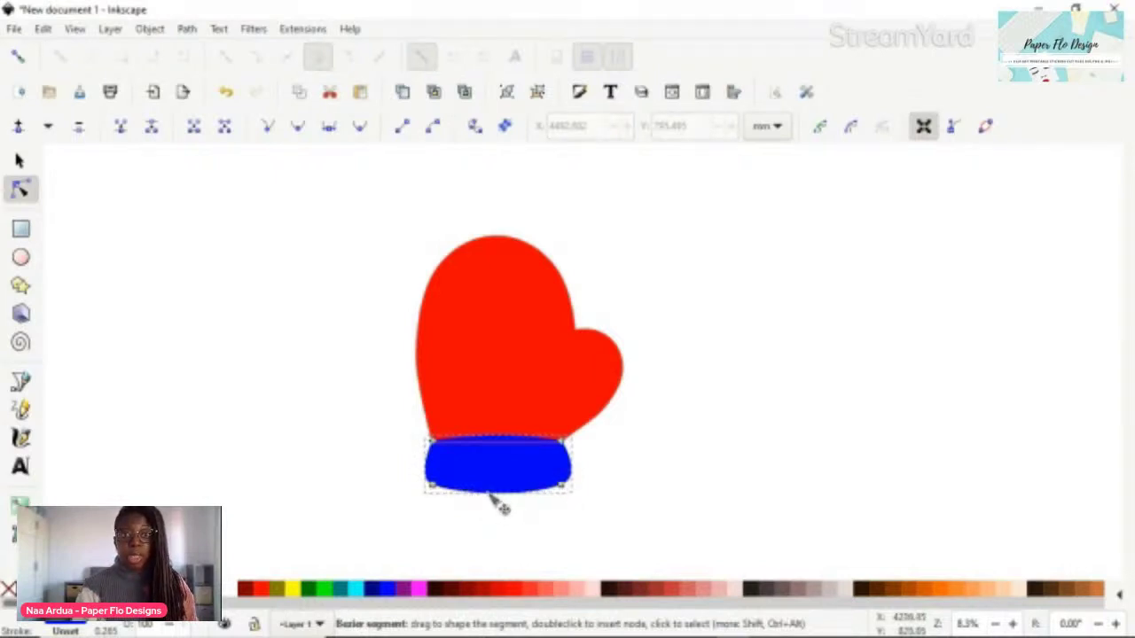
pyautogui.click(603, 470)
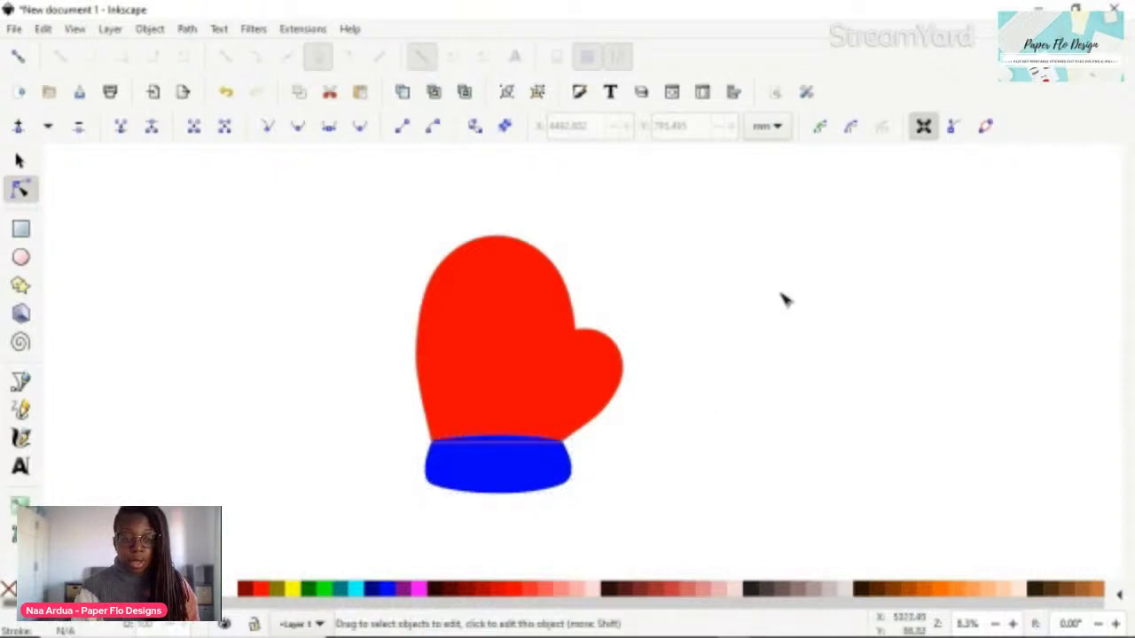
pyautogui.press('s')
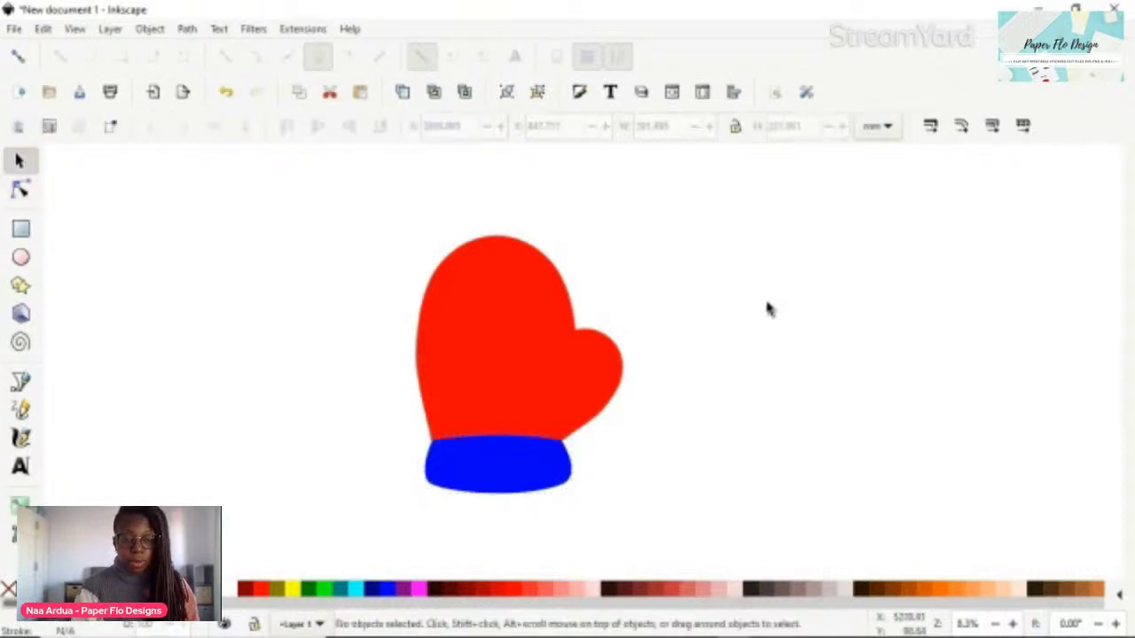
# Fill the blue cuff with a light peach colour and deselect it
pyautogui.click(499, 460)
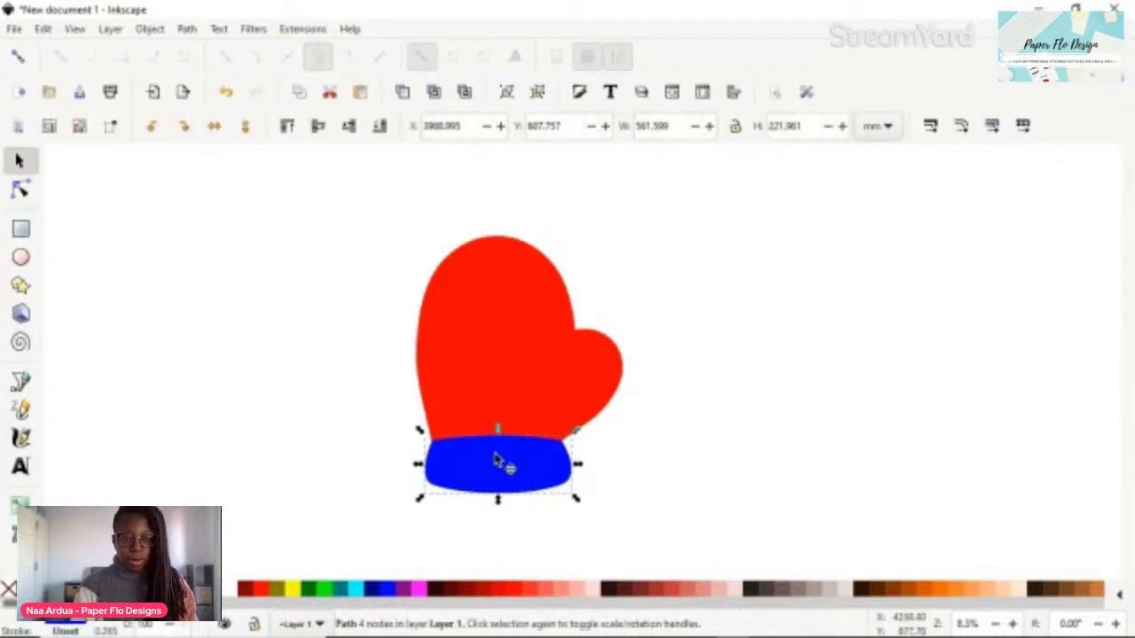
pyautogui.click(757, 347)
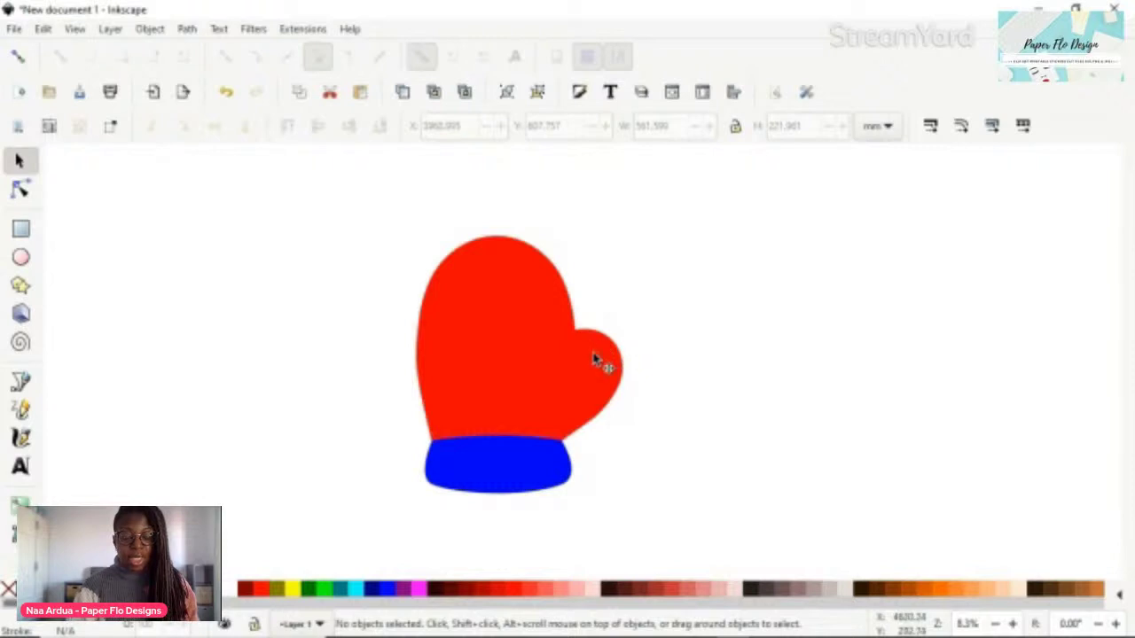
pyautogui.click(483, 463)
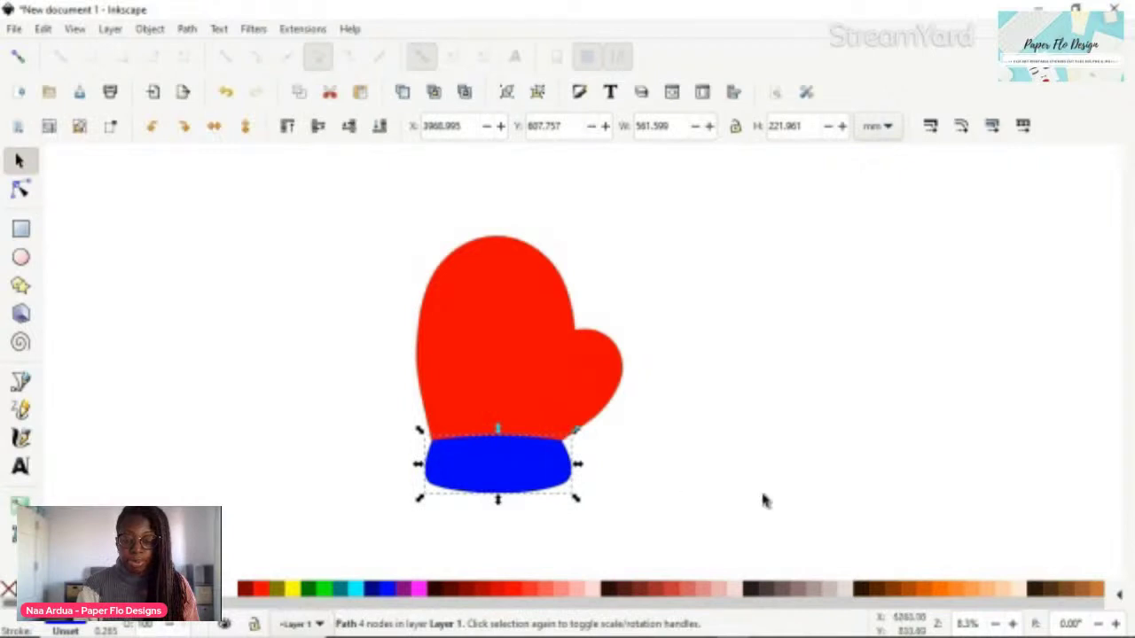
pyautogui.click(1006, 588)
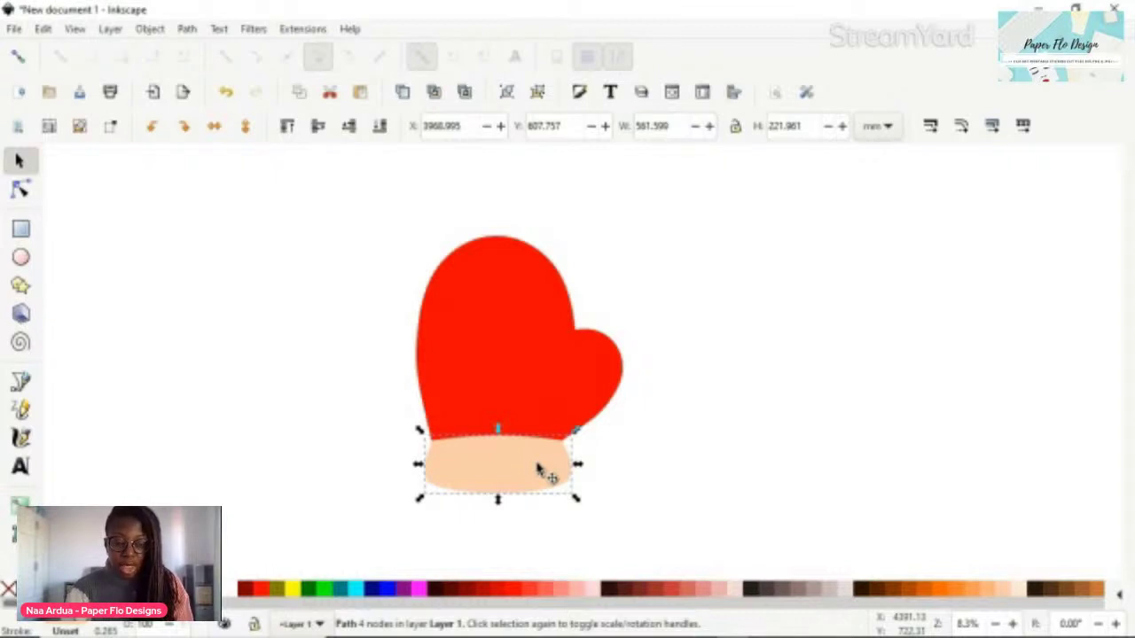
pyautogui.click(671, 449)
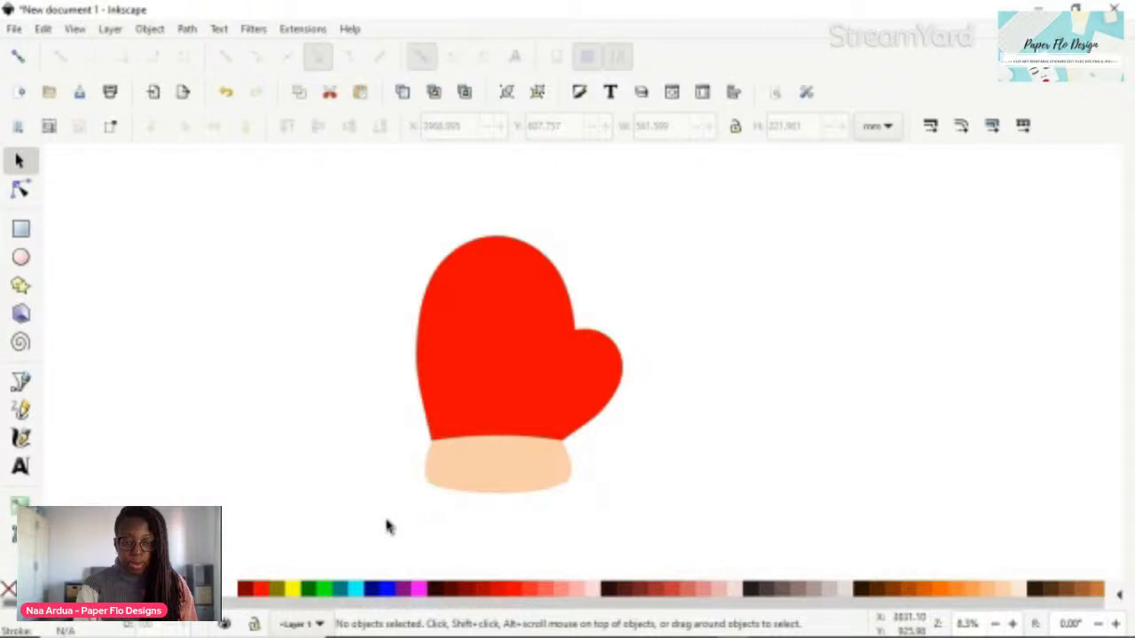
# Recolour the cuff salmon pink with the Dropper tool by averaging colours around the border of cuff, mitten and background
pyautogui.click(513, 459)
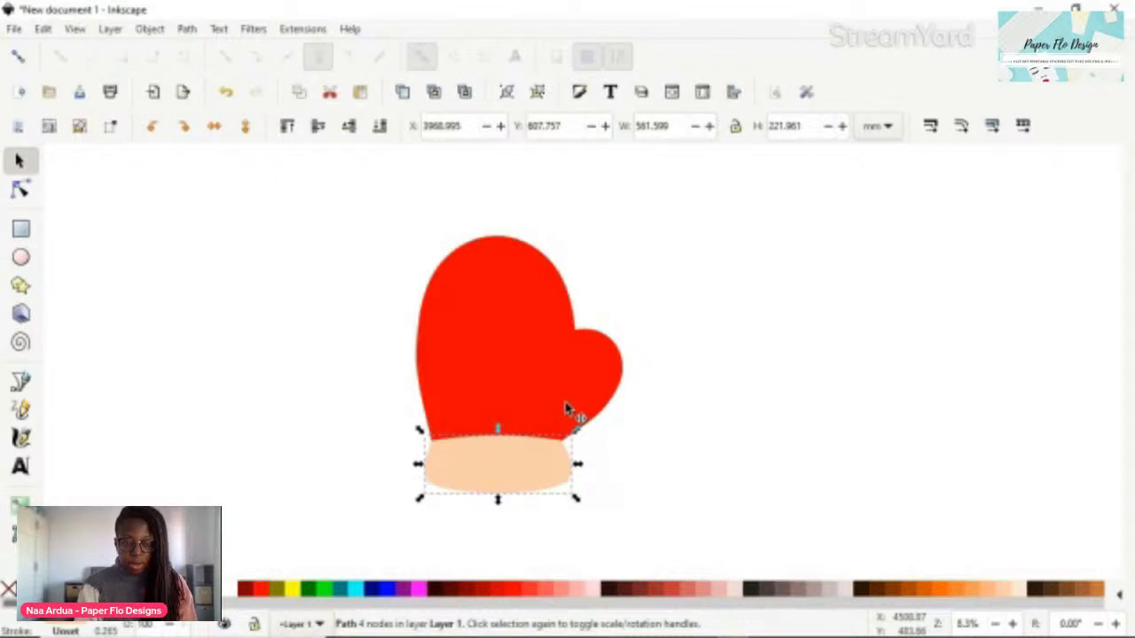
pyautogui.press('d')
pyautogui.moveTo(553, 441); pyautogui.dragTo(573, 452)
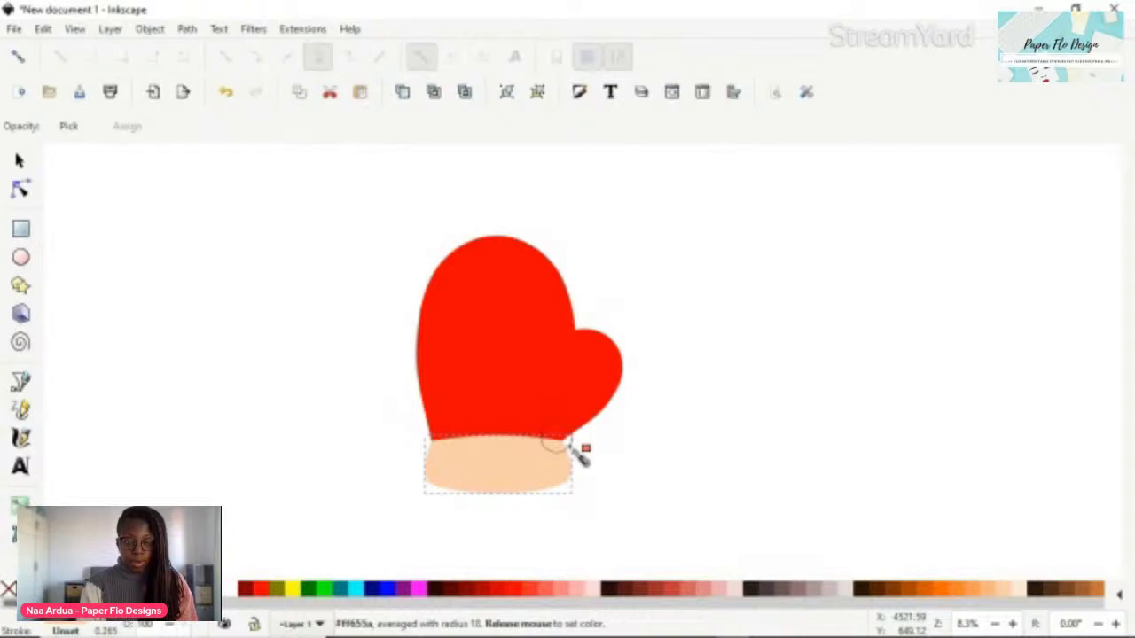
pyautogui.moveTo(571, 444); pyautogui.dragTo(572, 445)
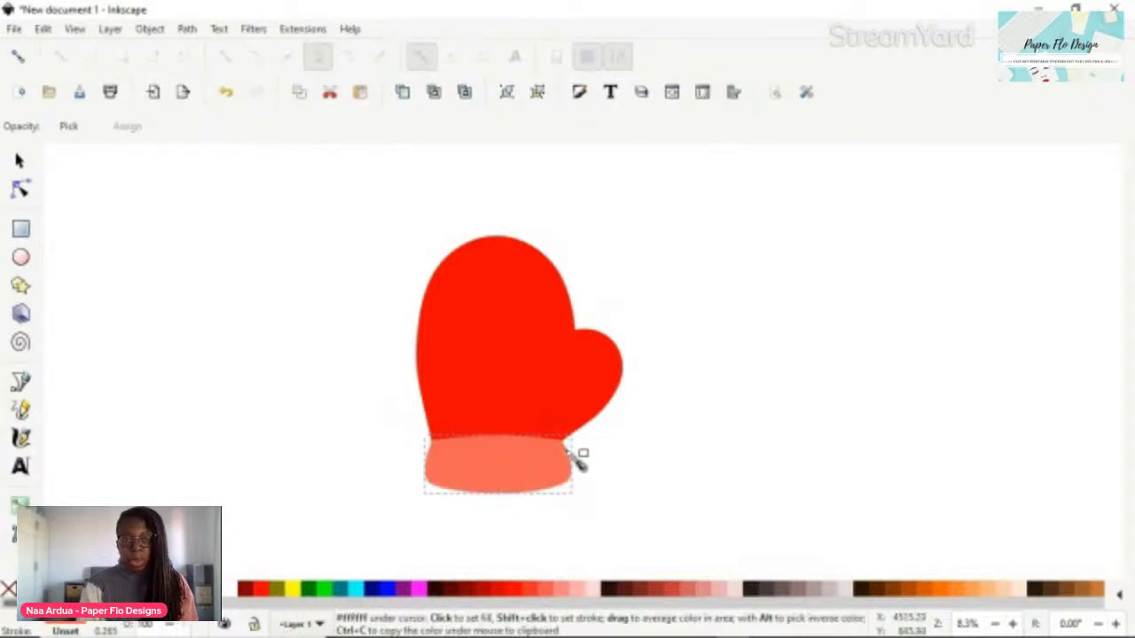
pyautogui.moveTo(557, 454); pyautogui.dragTo(579, 457)
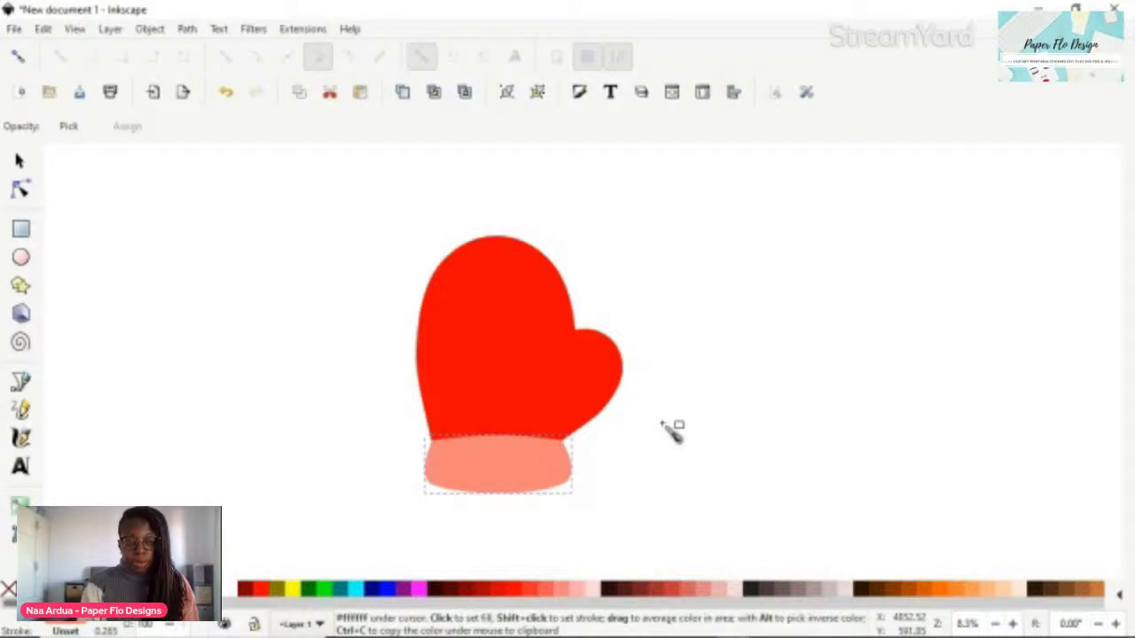
pyautogui.press('Escape')
pyautogui.press('s')
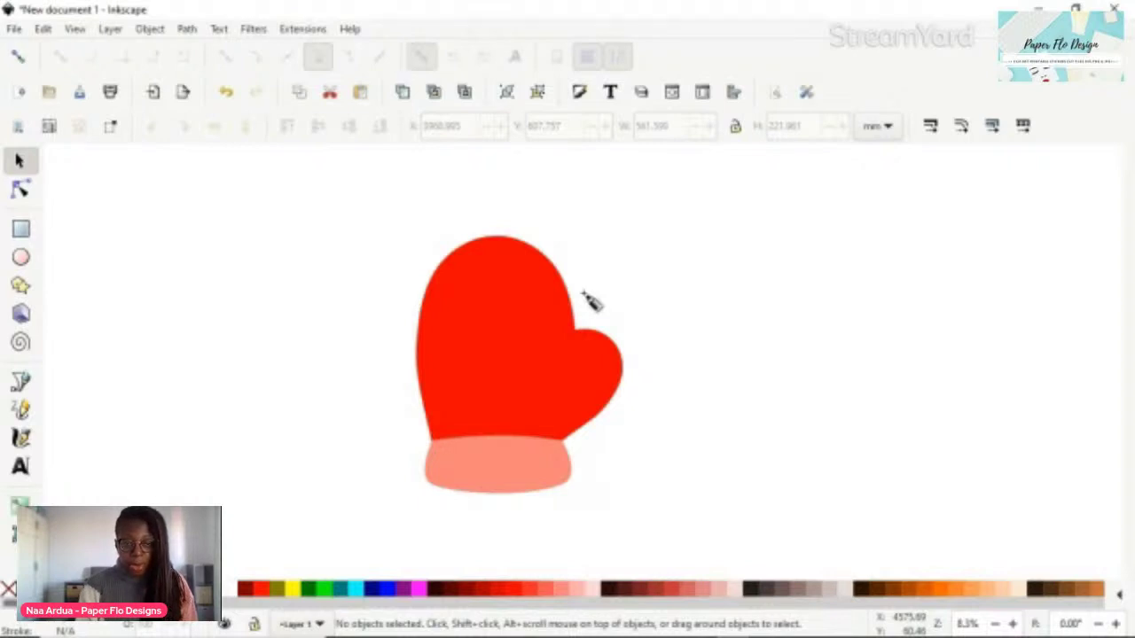
# Draw a closed salmon wavy stripe across the upper part of the mitten with the Pen tool's B-spline mode
pyautogui.press('b')
pyautogui.click(419, 304)
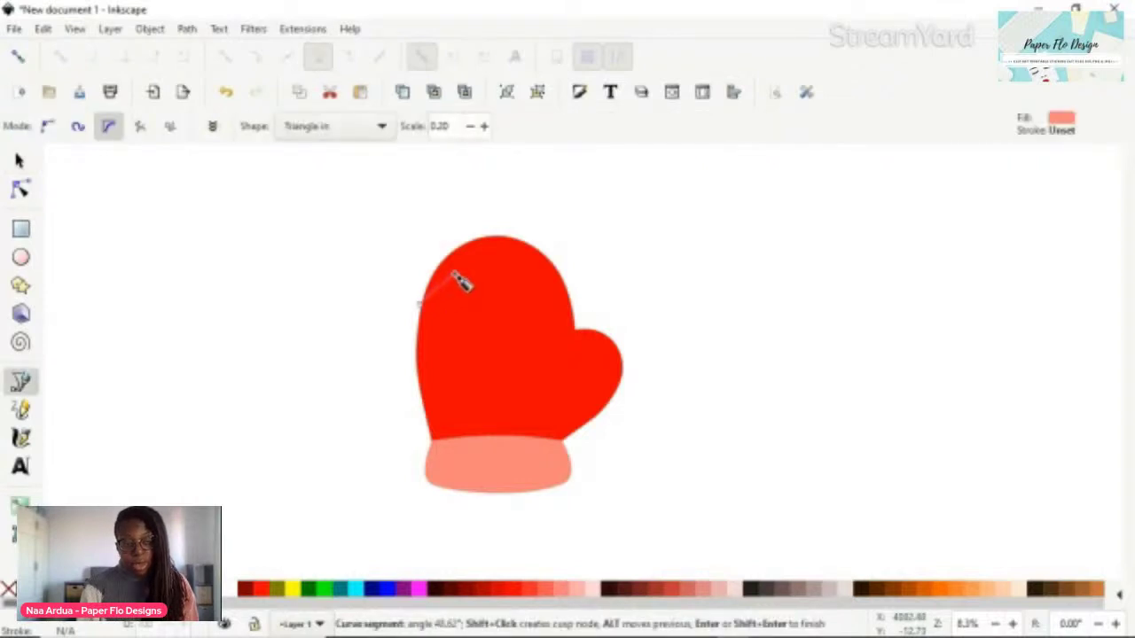
pyautogui.click(455, 274)
pyautogui.click(482, 302)
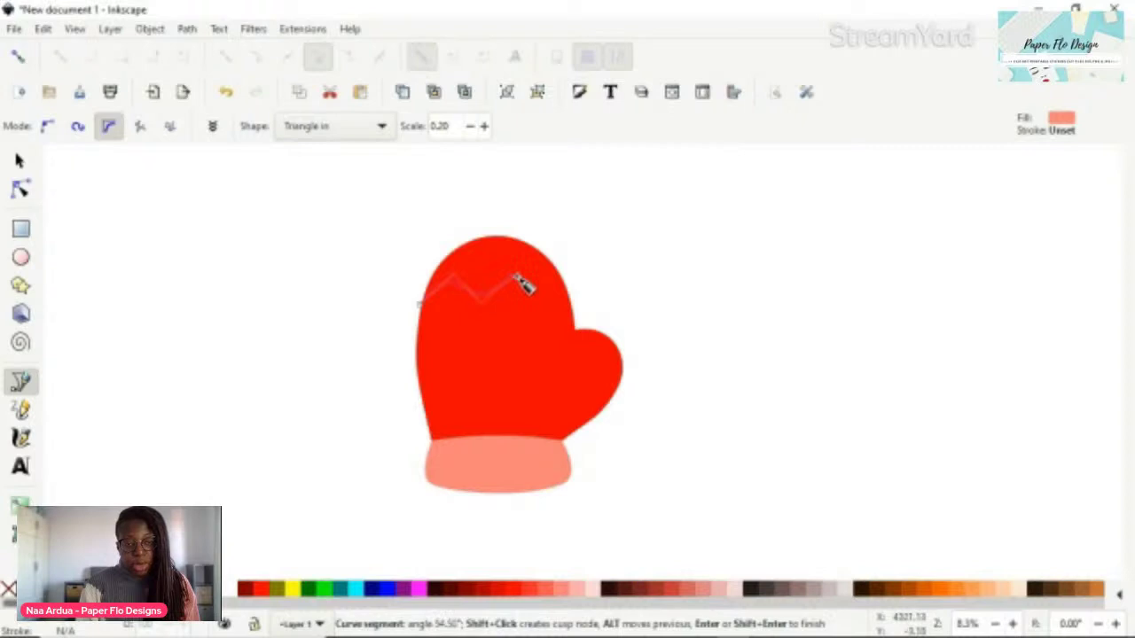
pyautogui.click(517, 276)
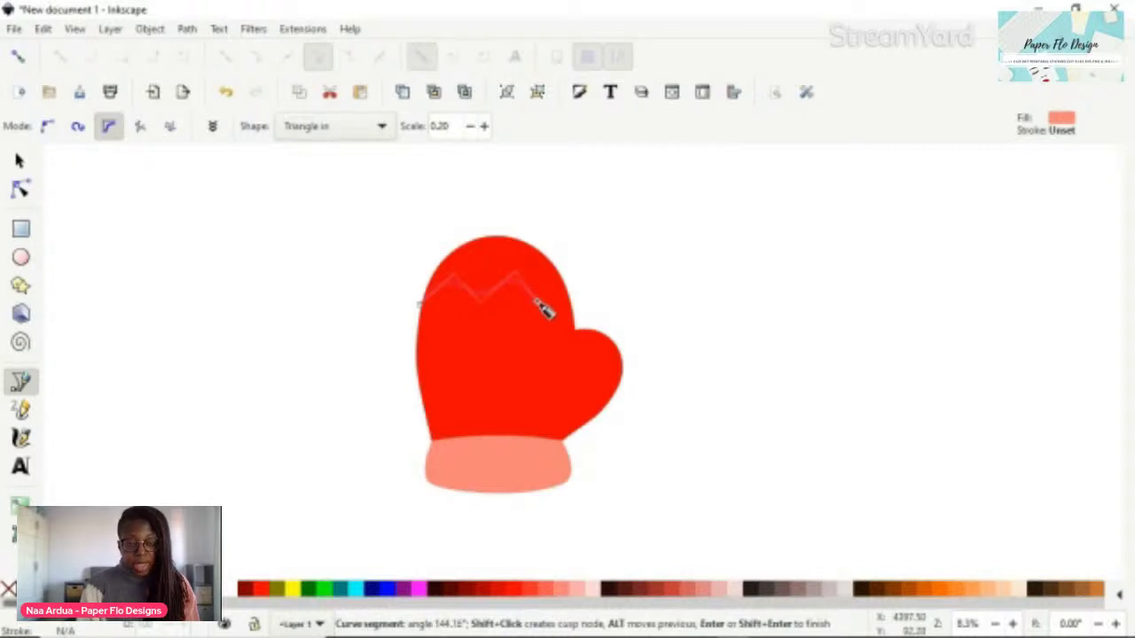
pyautogui.click(537, 296)
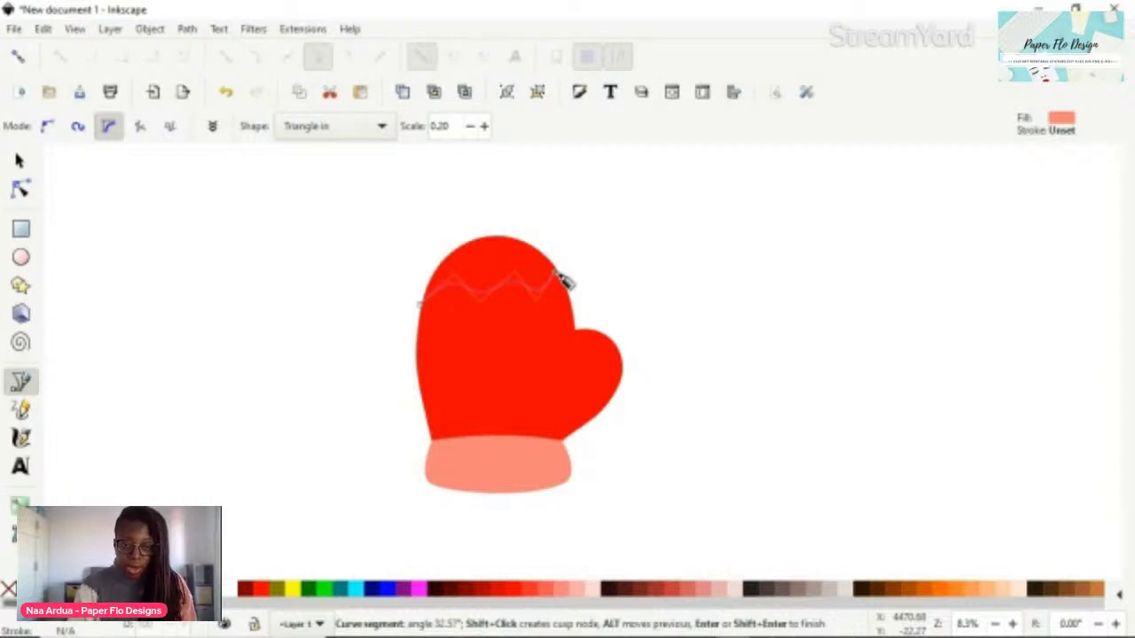
pyautogui.click(559, 277)
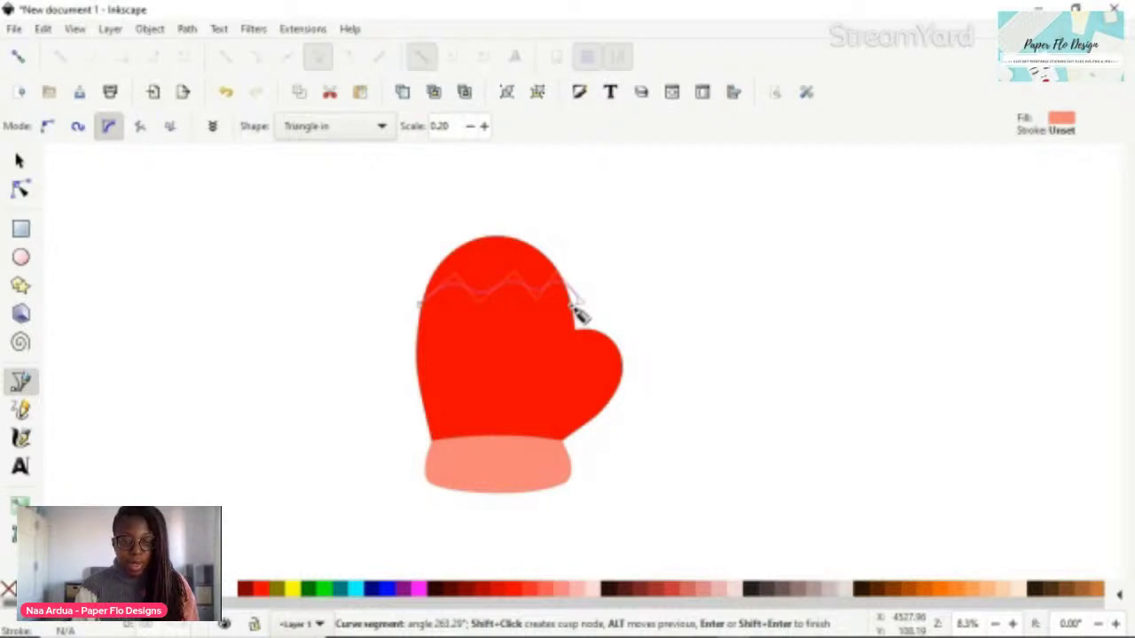
pyautogui.click(571, 307)
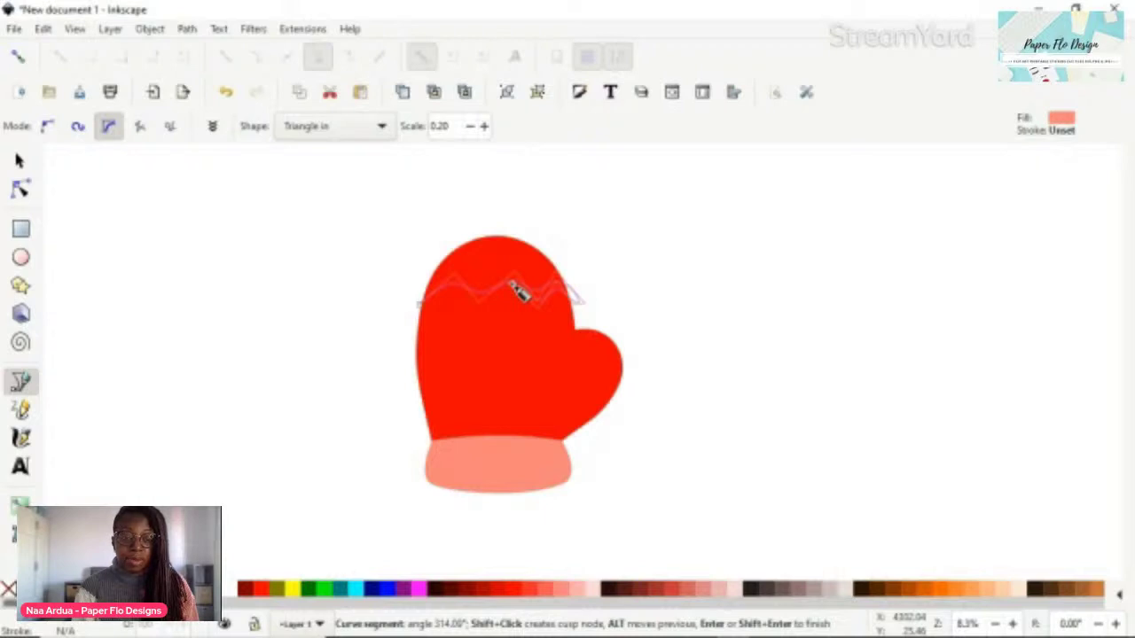
pyautogui.click(420, 305)
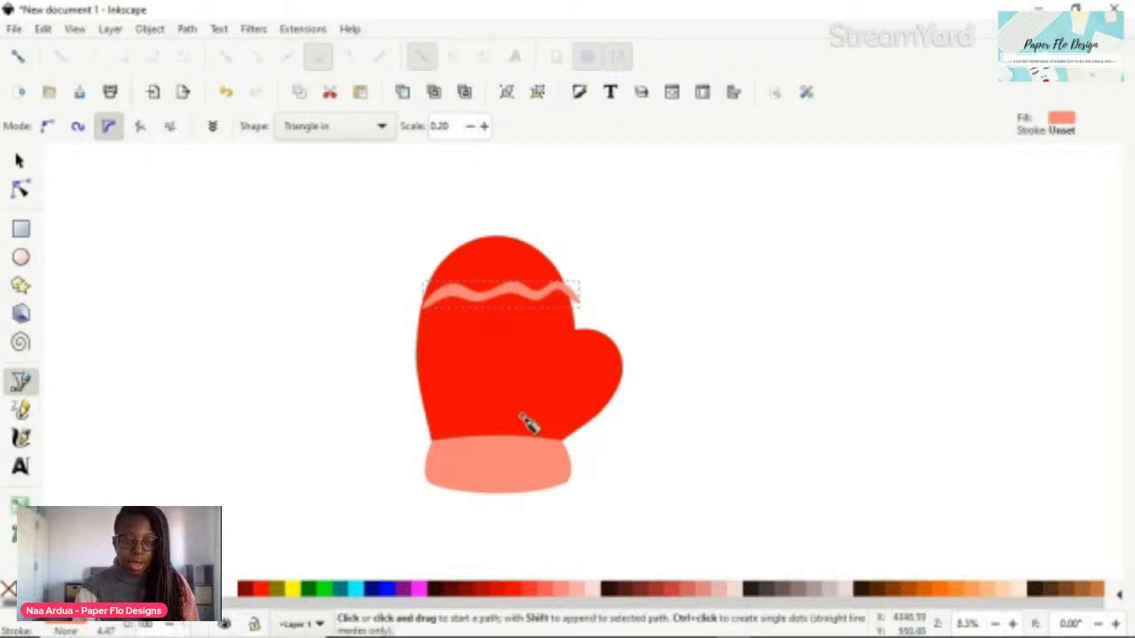
# Narrow the wavy stripe to about 443 mm wide and try repositioning it over the upper mitten
pyautogui.press('s')
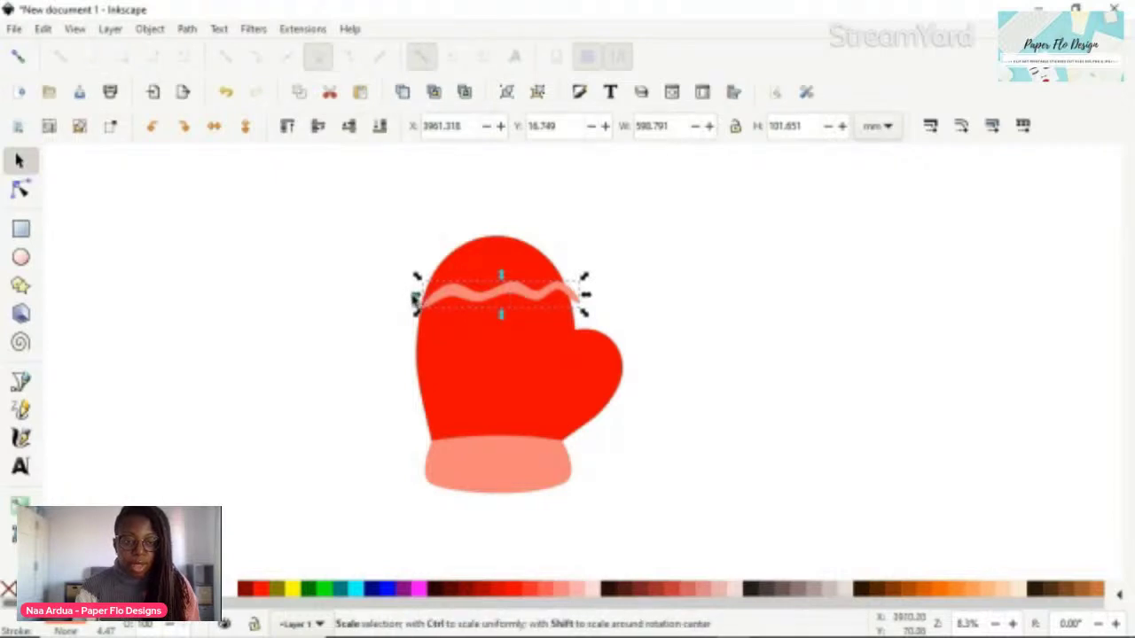
pyautogui.moveTo(414, 298); pyautogui.dragTo(454, 299)
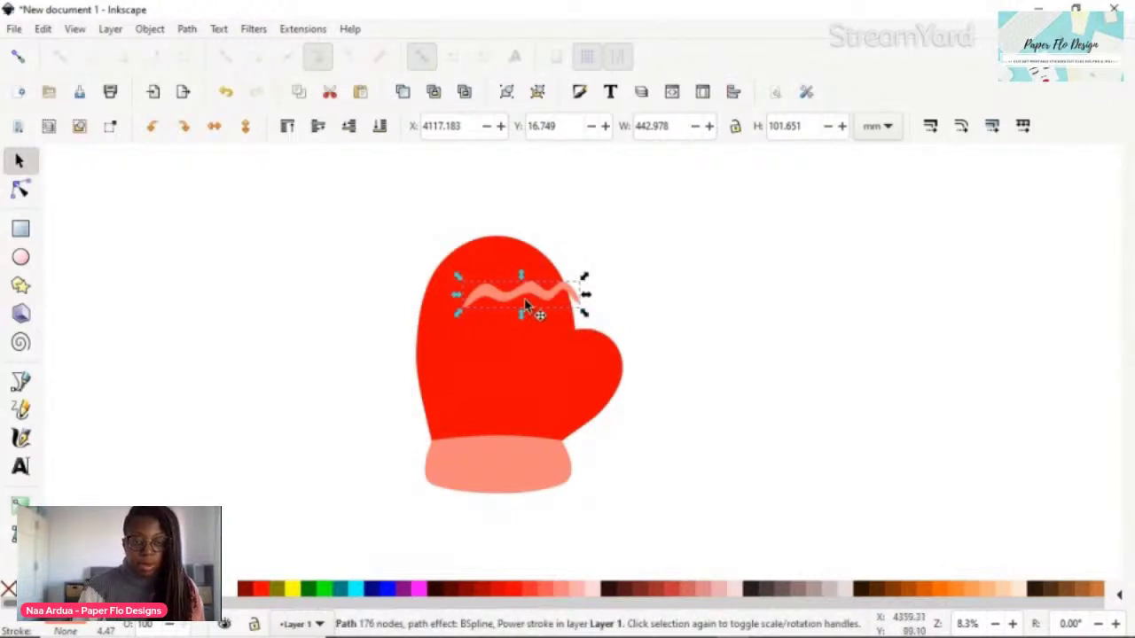
pyautogui.moveTo(523, 298)
pyautogui.mouseDown()
pyautogui.moveTo(405, 305)
pyautogui.moveTo(535, 299)
pyautogui.mouseUp()
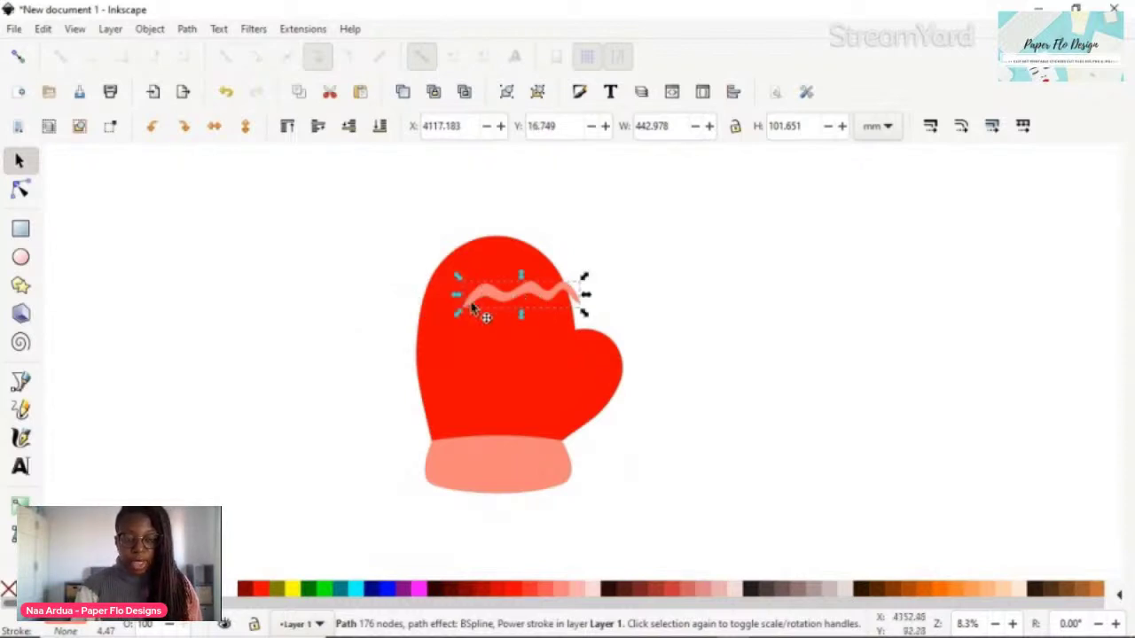
pyautogui.hotkey('ctrl', 'z')
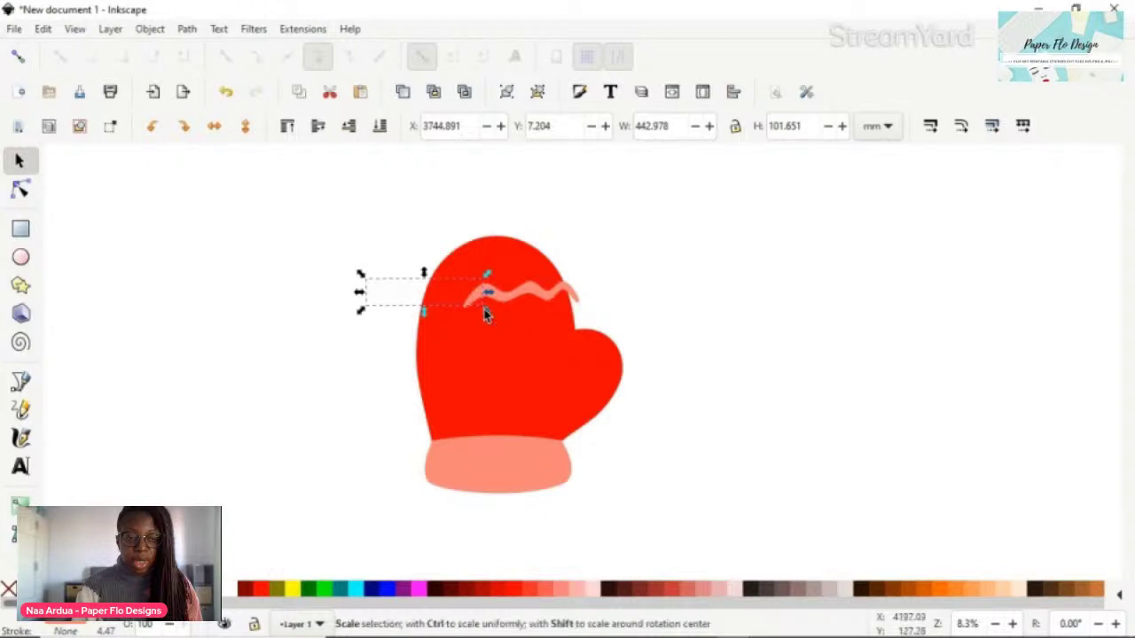
pyautogui.hotkey('ctrl', 'z')
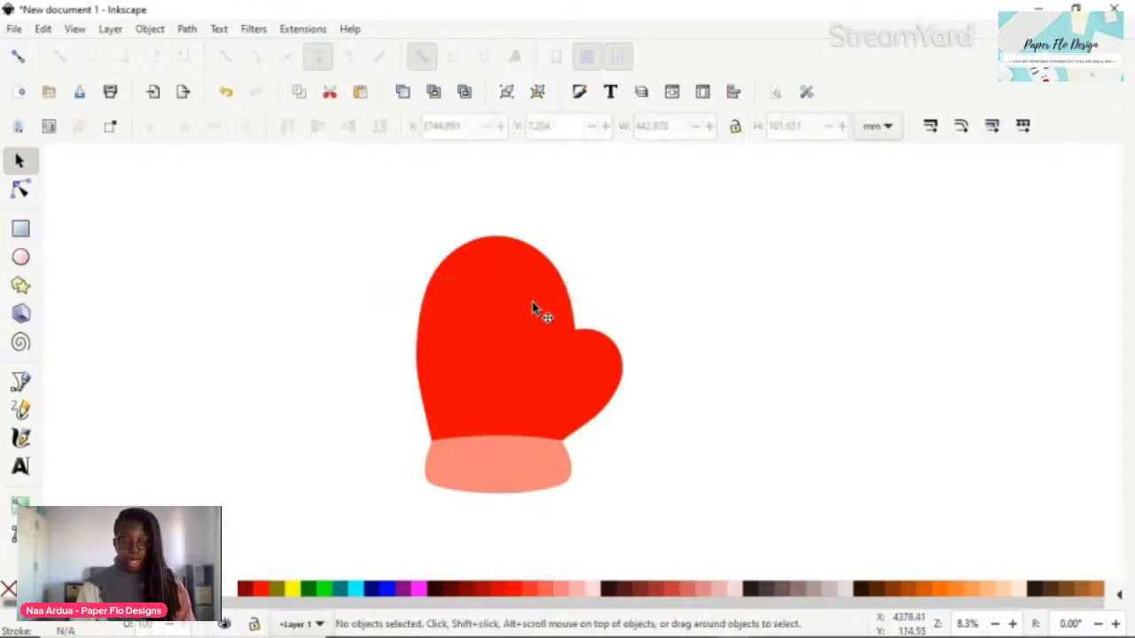
pyautogui.hotkey('ctrl', 'shift', 'z')
pyautogui.moveTo(520, 304)
pyautogui.mouseDown()
pyautogui.moveTo(603, 307)
pyautogui.moveTo(543, 299)
pyautogui.mouseUp()
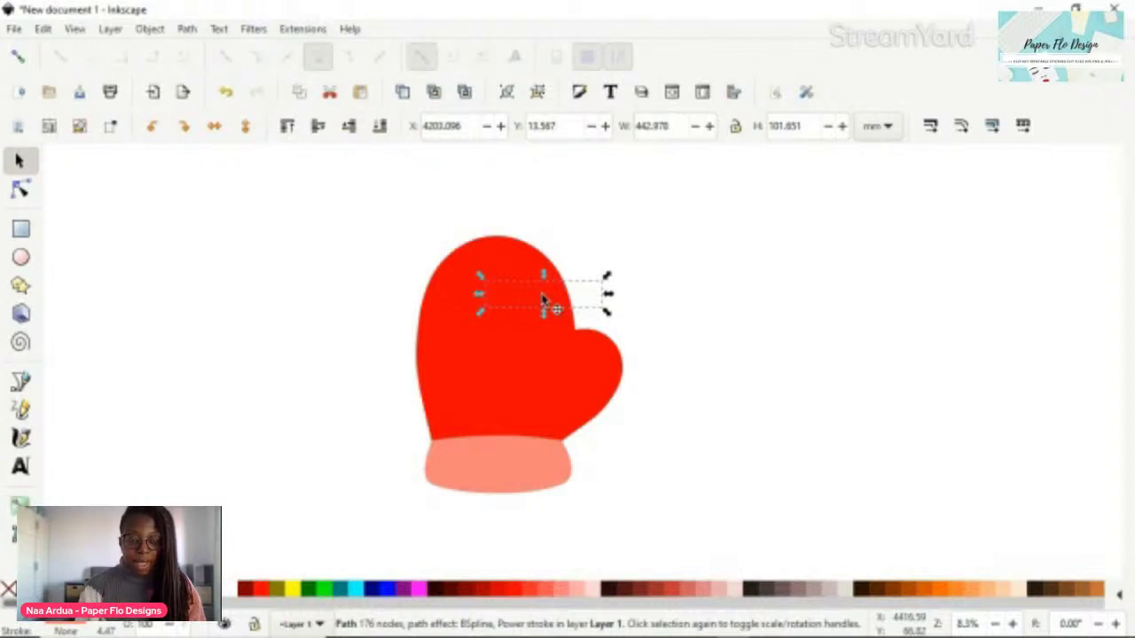
# Fill the wavy stripe with the mitten's red using the Dropper tool, and clear the selection
pyautogui.press('d')
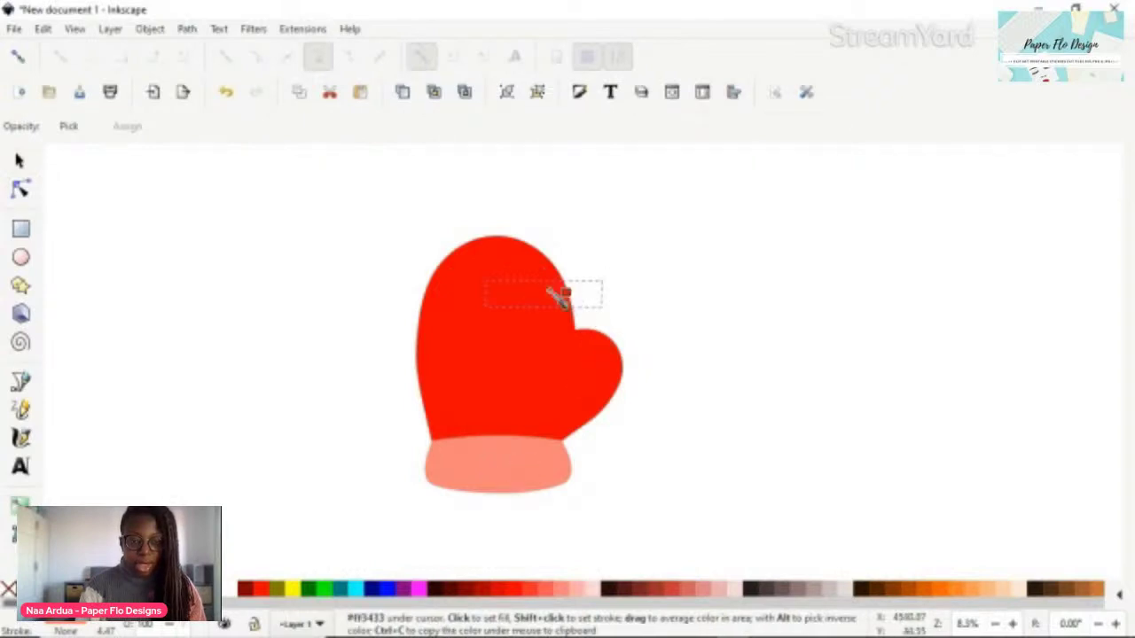
pyautogui.moveTo(555, 295); pyautogui.dragTo(557, 298)
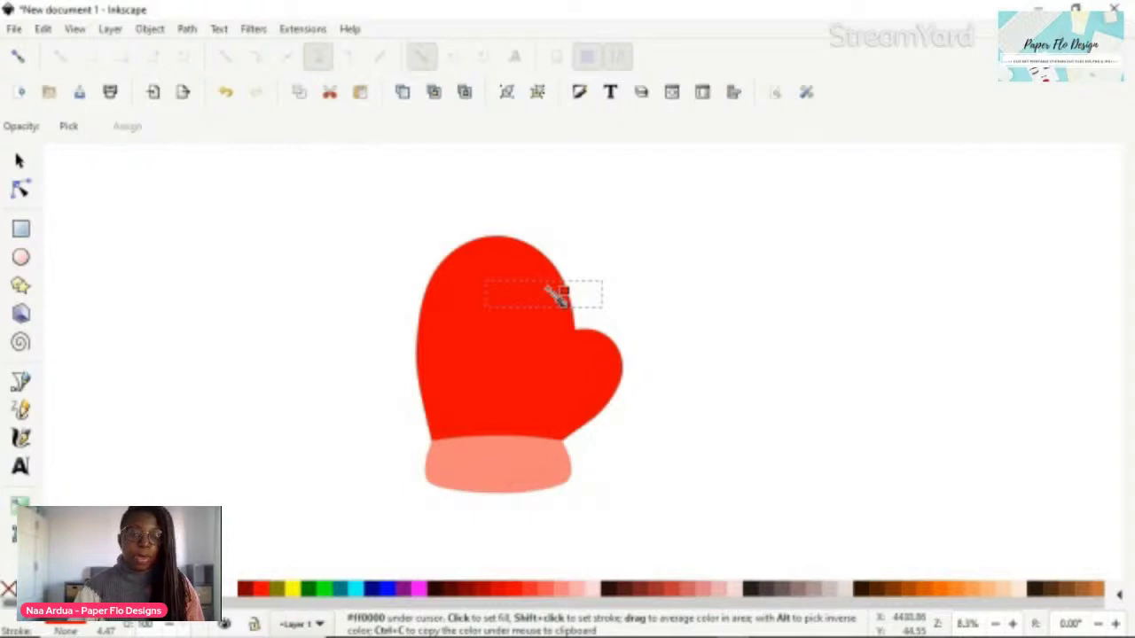
pyautogui.press('s')
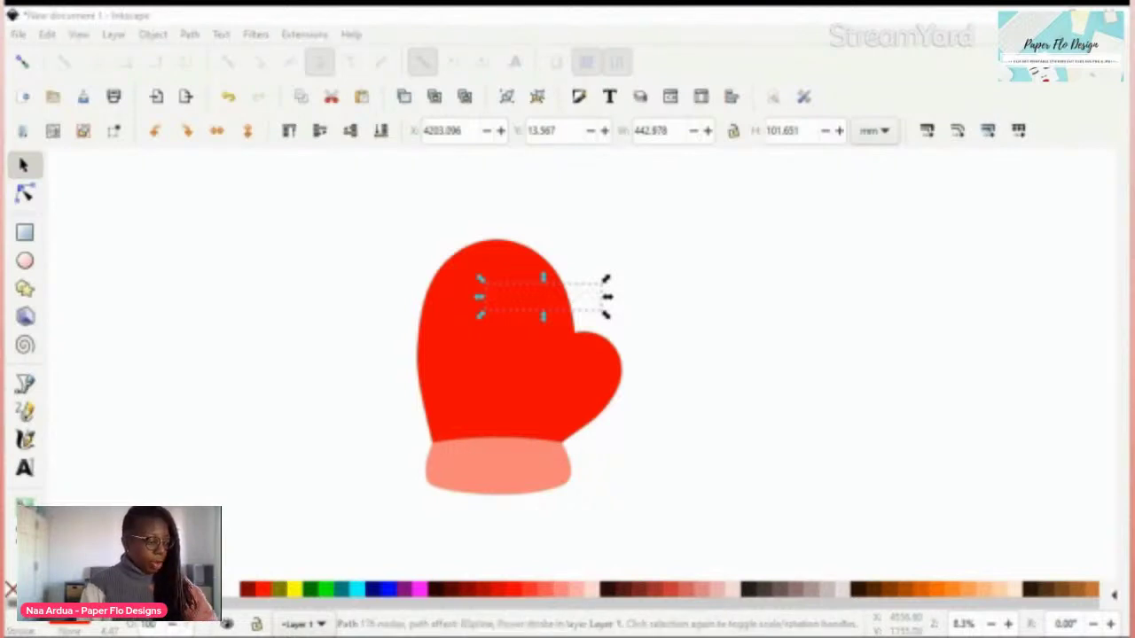
pyautogui.click(985, 50)
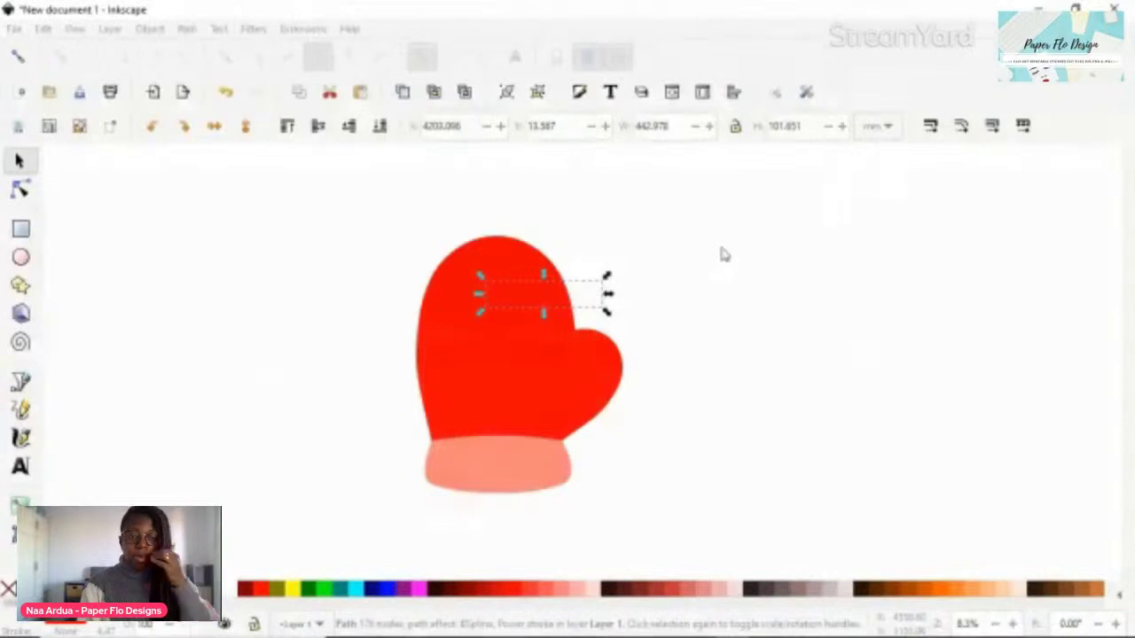
pyautogui.click(591, 300)
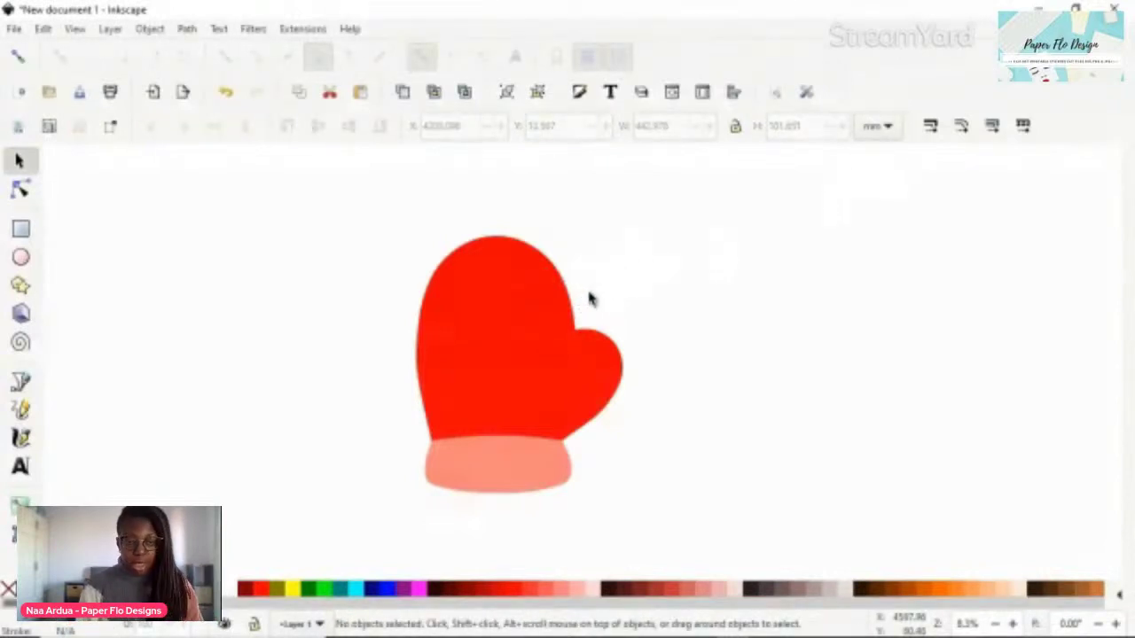
pyautogui.press('b')
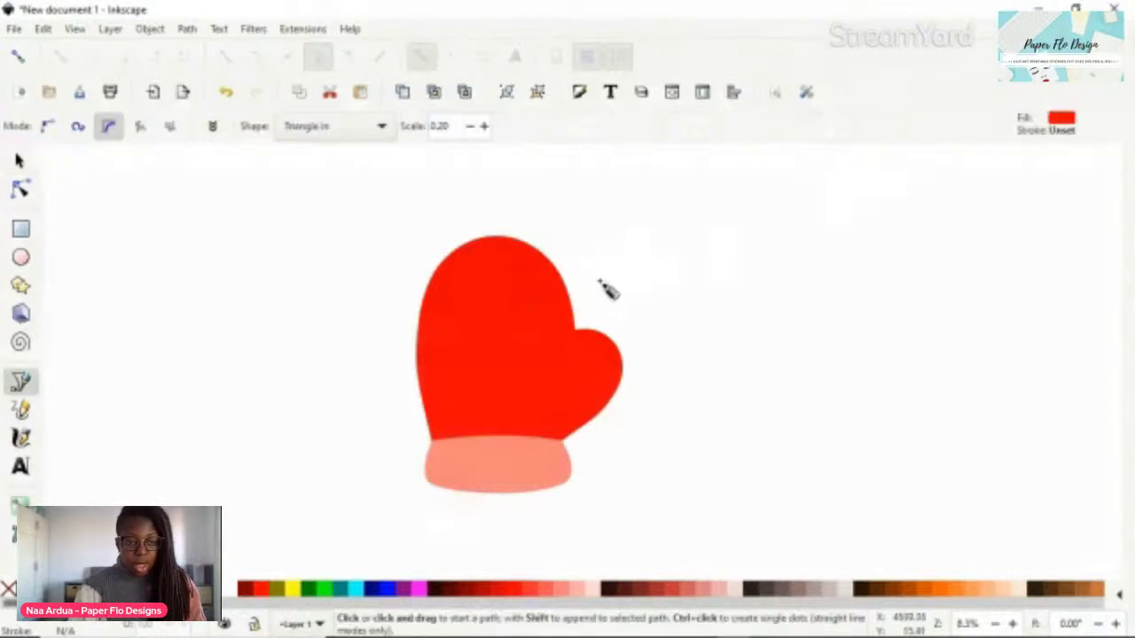
pyautogui.press('p')
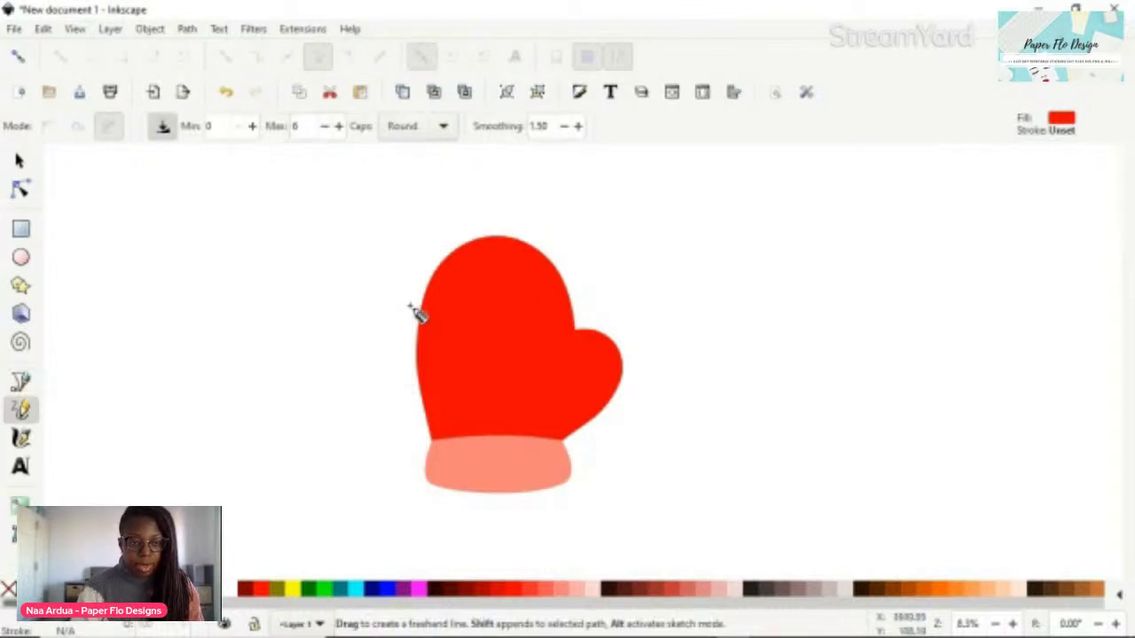
pyautogui.moveTo(418, 310); pyautogui.dragTo(436, 298)
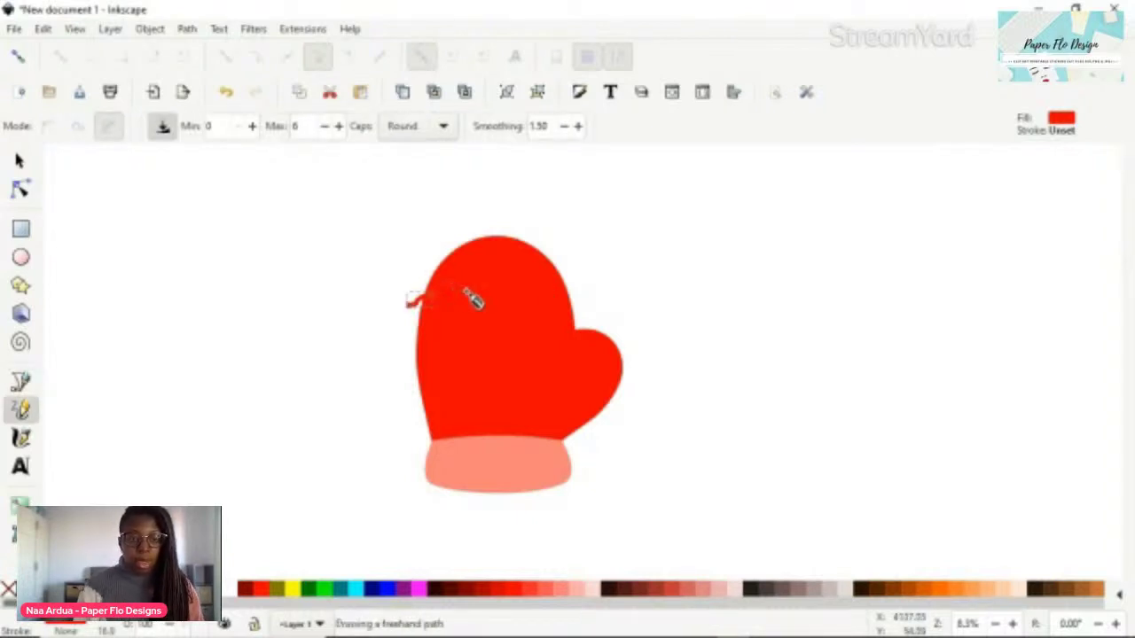
pyautogui.hotkey('ctrl', 'z')
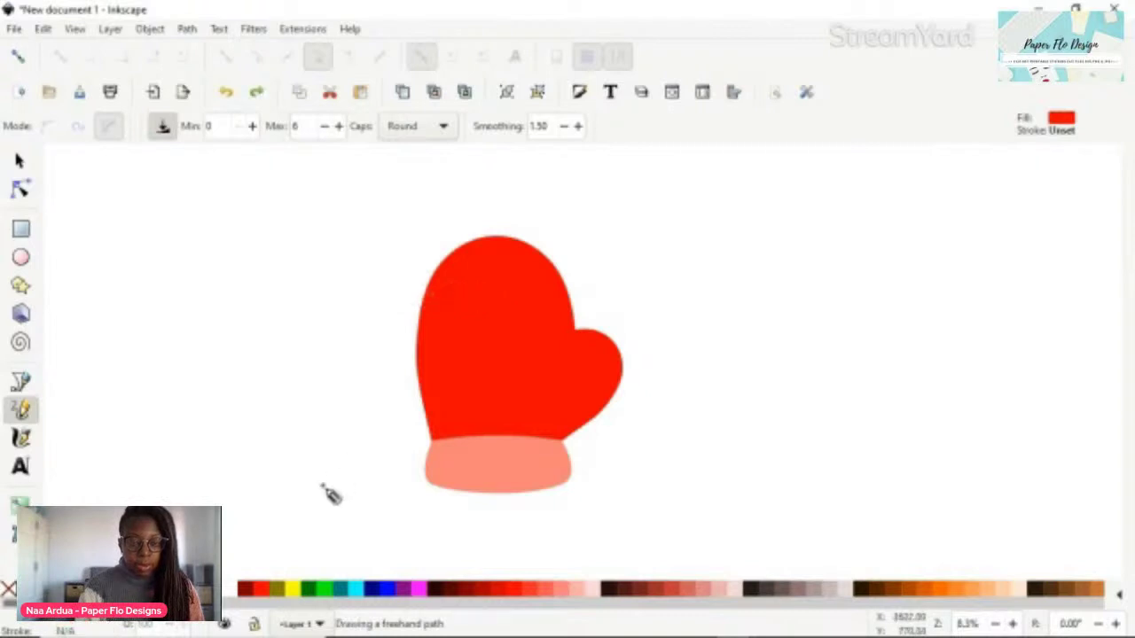
# Draw a white freehand wavy line about 804 mm wide and 158 mm high across the upper mitten with the Pencil tool
pyautogui.click(234, 591)
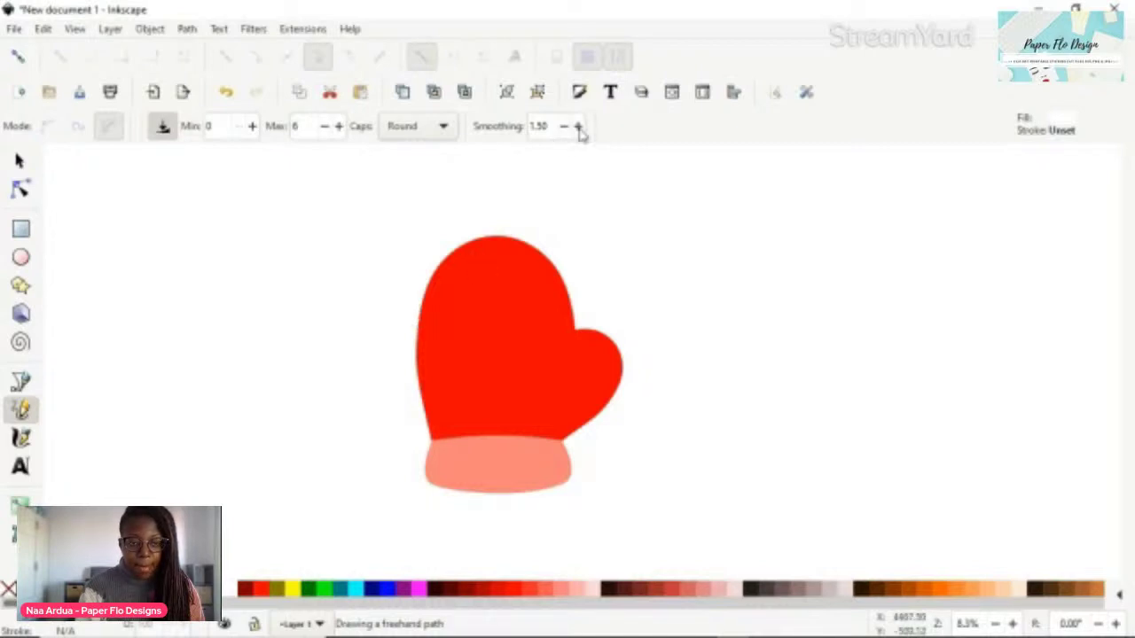
pyautogui.moveTo(413, 310)
pyautogui.mouseDown()
pyautogui.moveTo(443, 289)
pyautogui.moveTo(470, 317)
pyautogui.moveTo(511, 287)
pyautogui.moveTo(537, 316)
pyautogui.moveTo(576, 284)
pyautogui.moveTo(620, 317)
pyautogui.mouseUp()
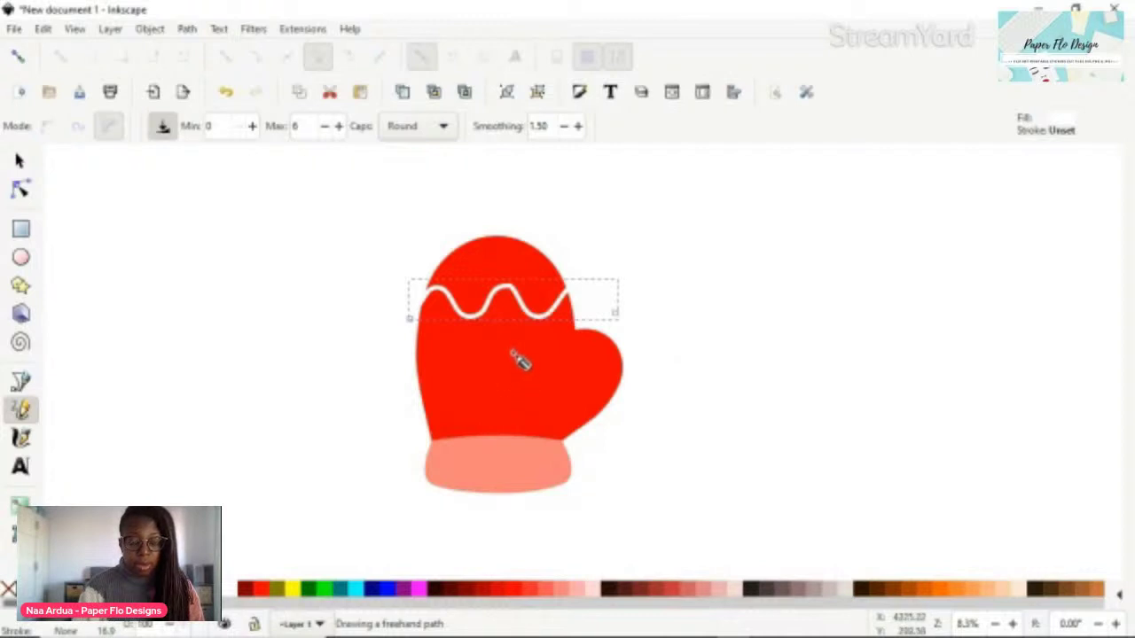
pyautogui.press('s')
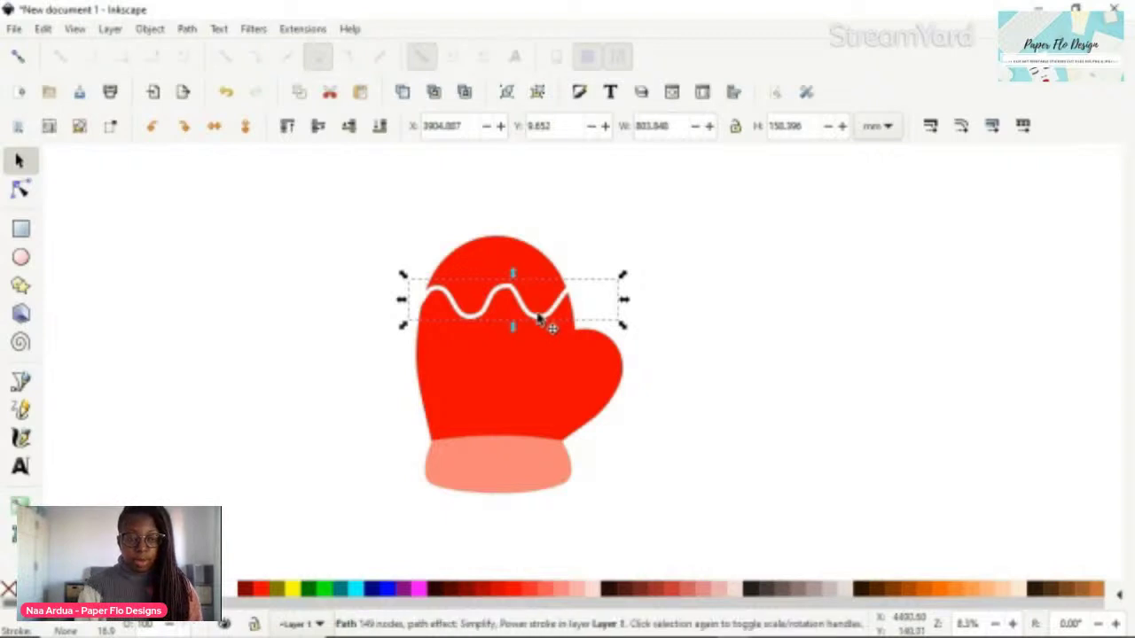
# Place a duplicate of the white wavy line about 105 mm above the original on the upper mitten, and clear the selection
pyautogui.moveTo(541, 313)
pyautogui.mouseDown()
pyautogui.moveTo(535, 285)
pyautogui.moveTo(544, 291)
pyautogui.mouseUp()
pyautogui.click(690, 300)
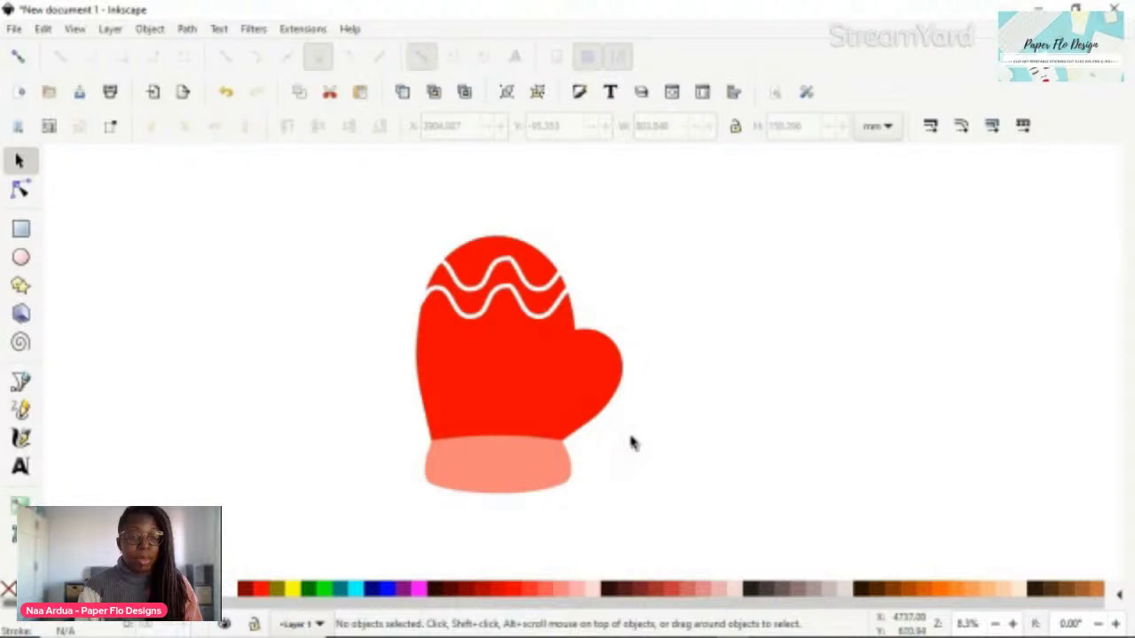
pyautogui.moveTo(631, 443); pyautogui.dragTo(909, 436)
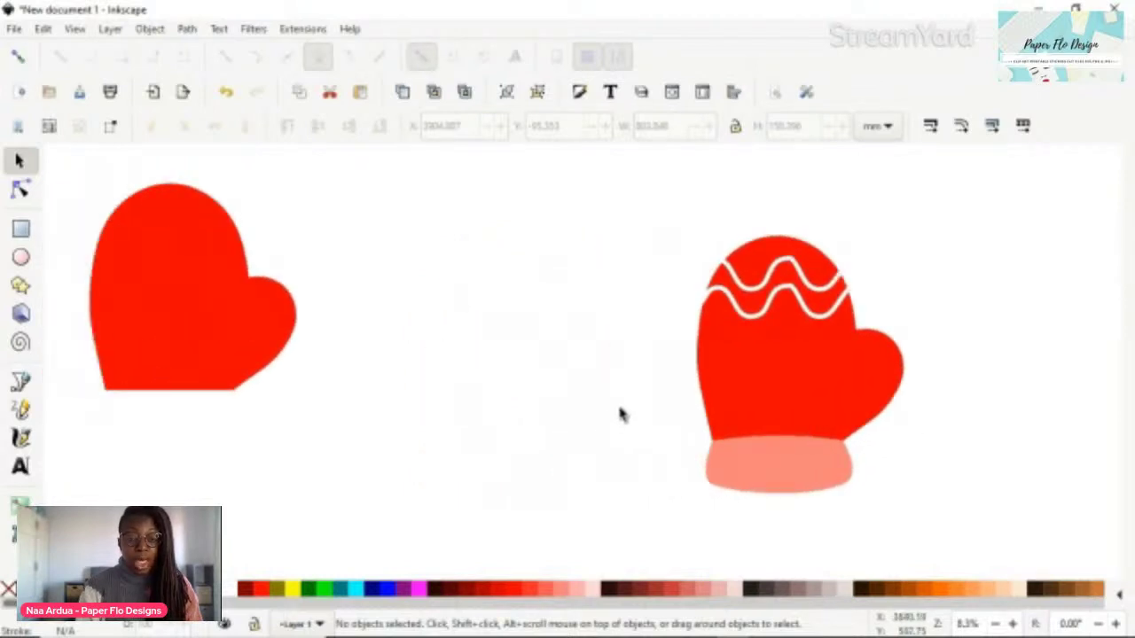
pyautogui.moveTo(620, 414); pyautogui.dragTo(371, 362)
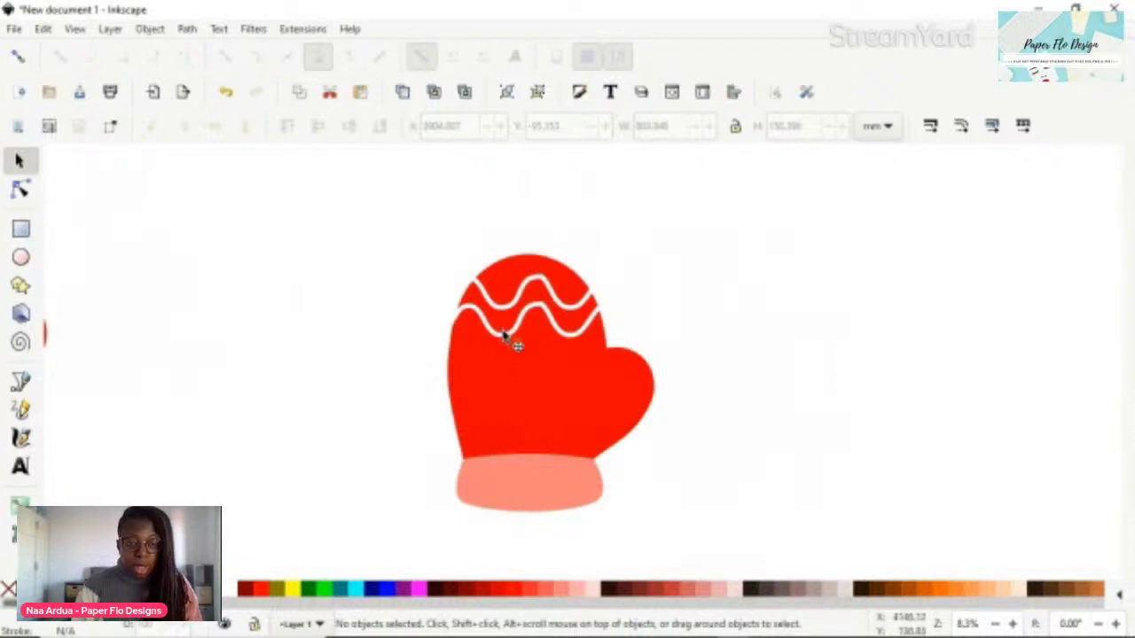
# Combine the two white wavy lines into a single path
pyautogui.click(525, 303)
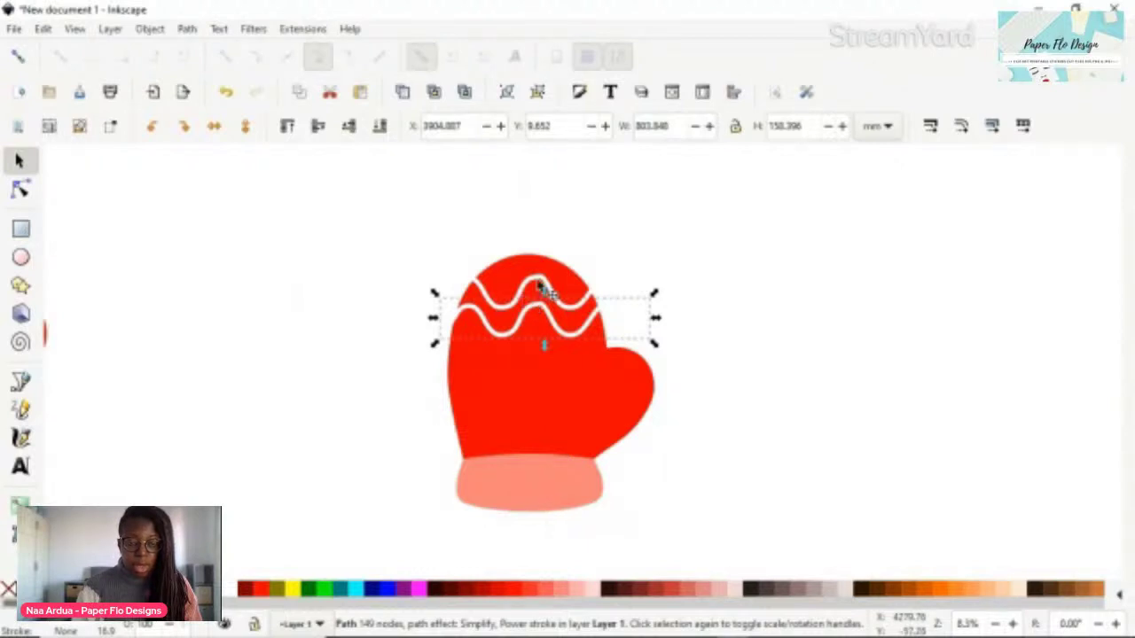
pyautogui.keyDown('shift'); pyautogui.click(539, 285); pyautogui.keyUp('shift')
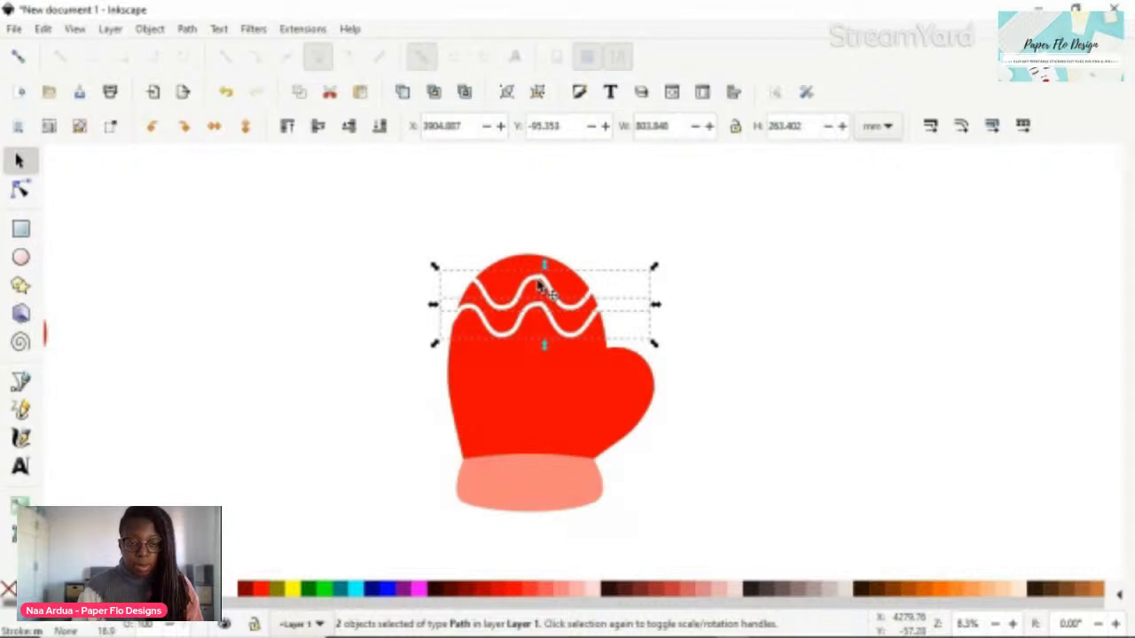
pyautogui.hotkey('ctrl', 'k')
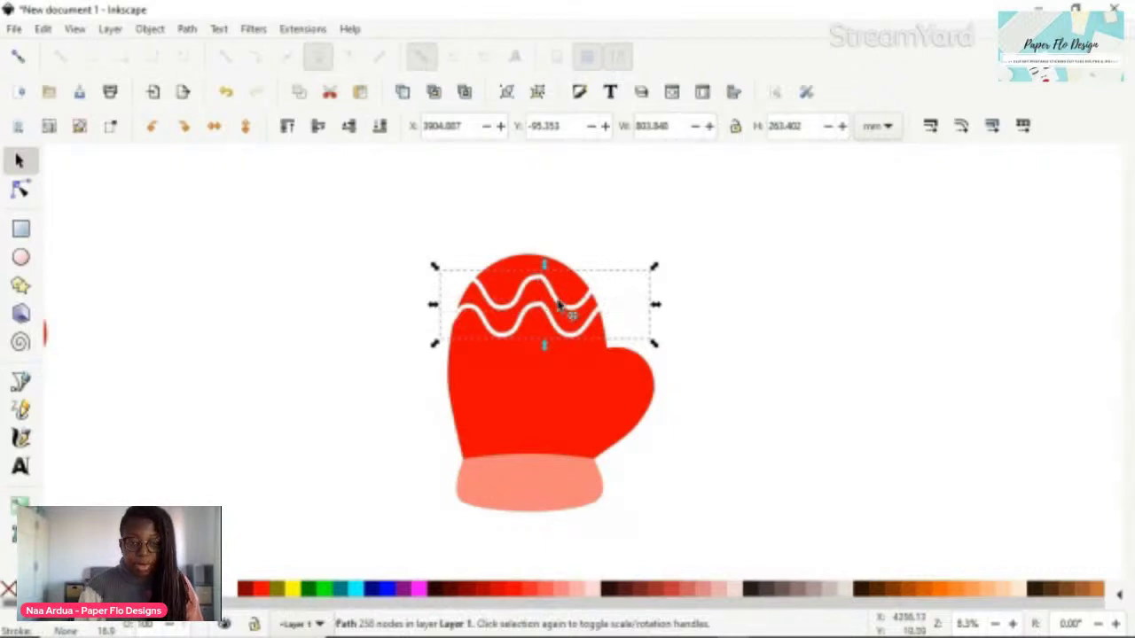
pyautogui.moveTo(558, 304); pyautogui.dragTo(714, 296)
pyautogui.hotkey('ctrl', 'z')
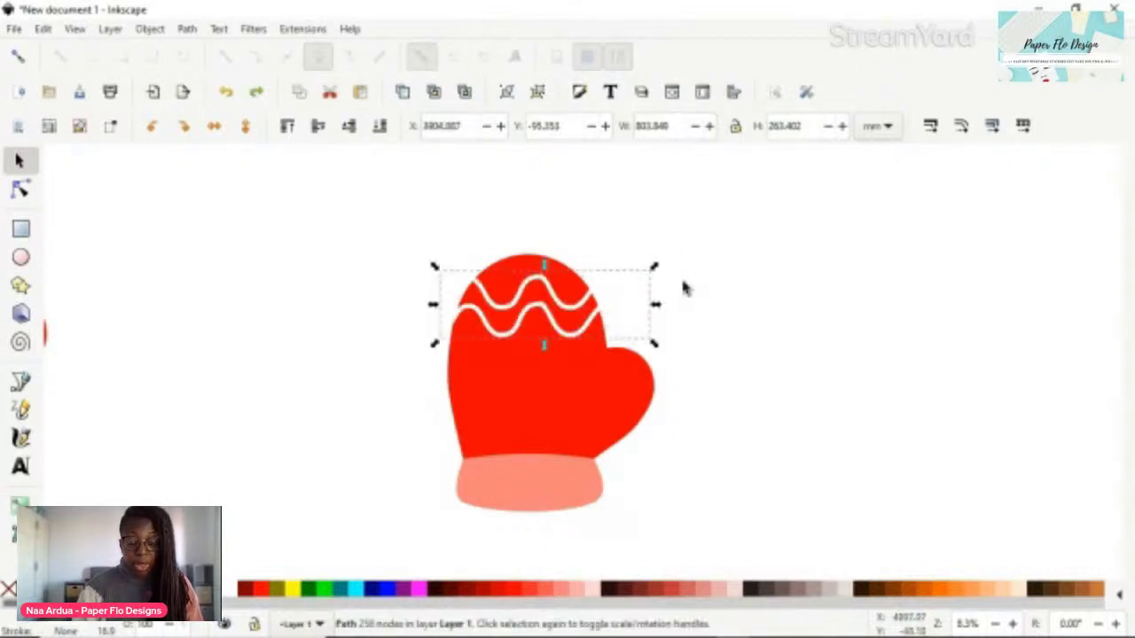
# Try to cut the combined wavy lines with a copy of the mitten, and undo the attempt
pyautogui.click(535, 406)
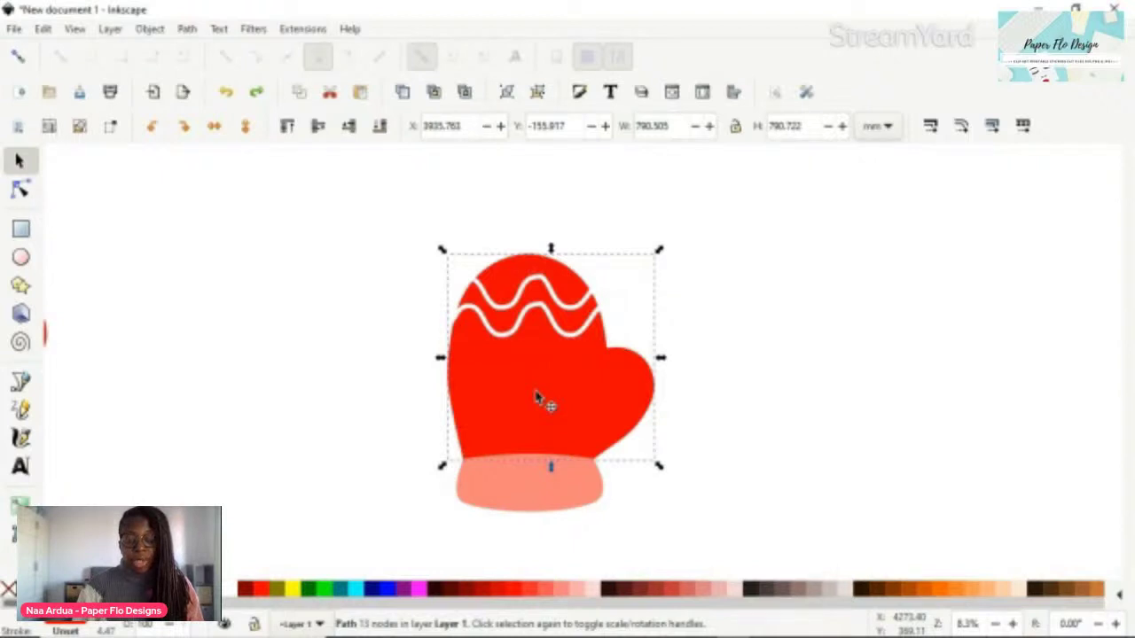
pyautogui.hotkey('ctrl', 'shift', 'z')
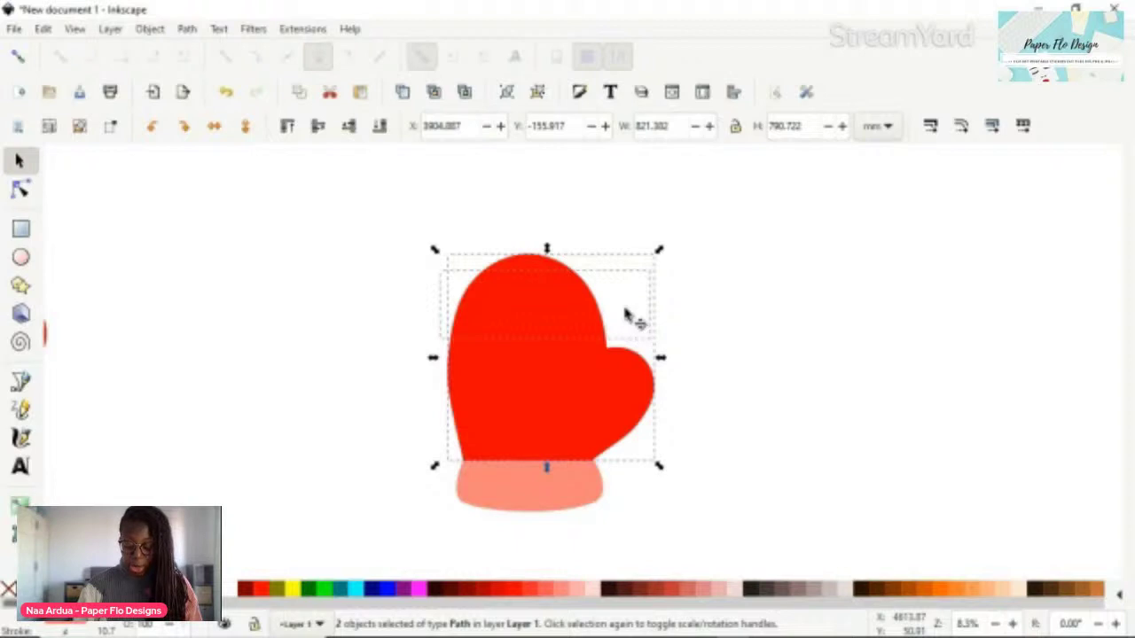
pyautogui.keyDown('ctrl'); pyautogui.click(626, 315); pyautogui.keyUp('ctrl')
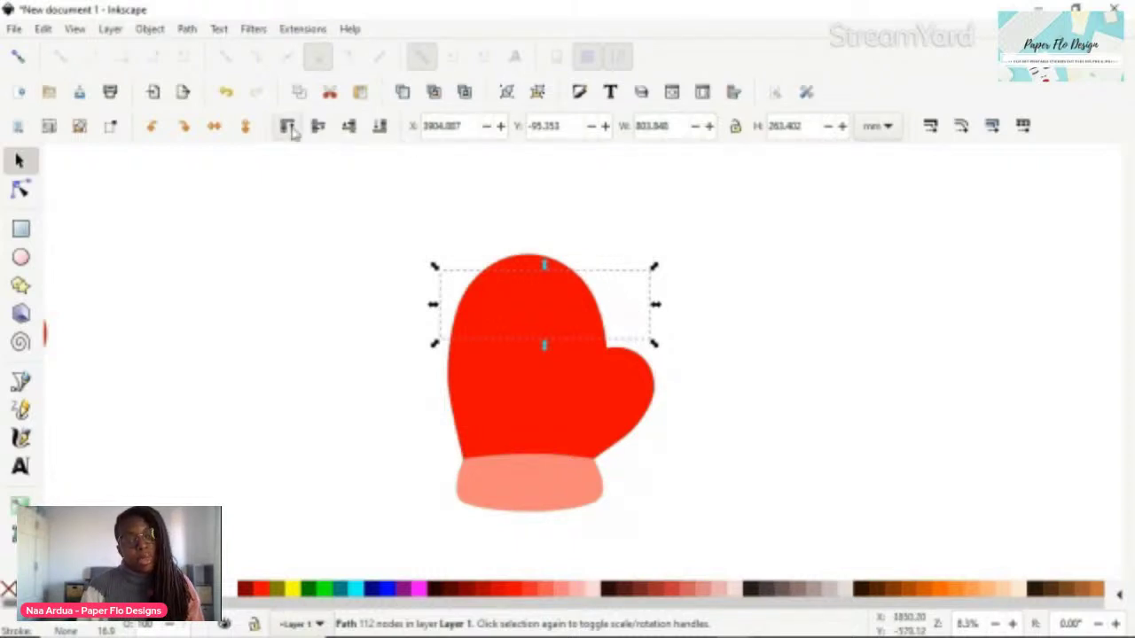
pyautogui.click(630, 305)
pyautogui.click(580, 307)
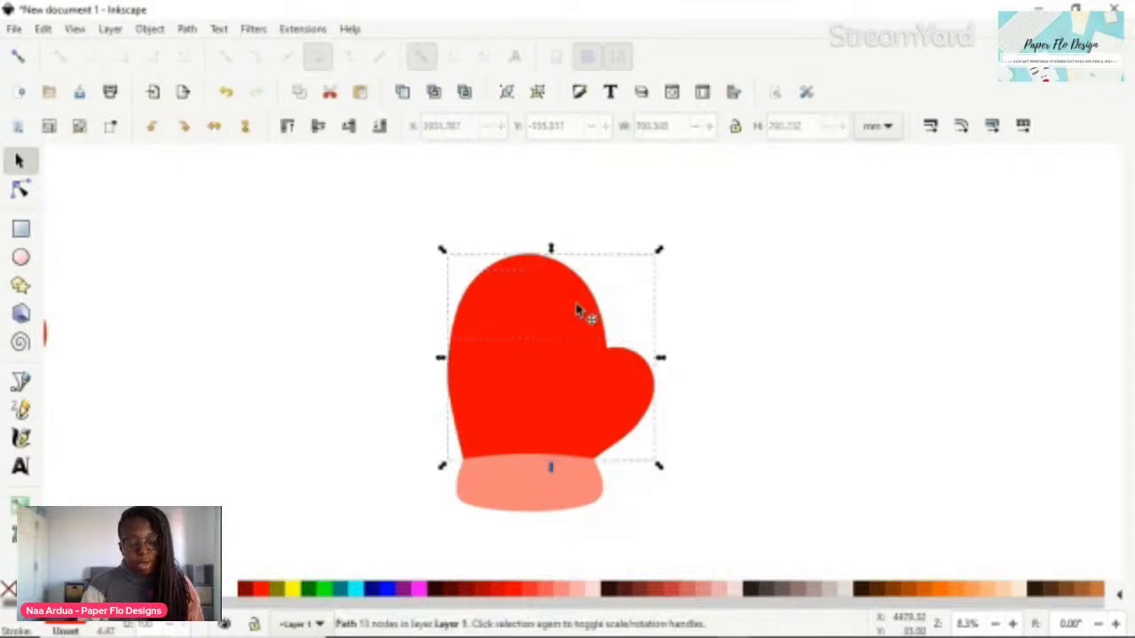
pyautogui.moveTo(579, 322); pyautogui.dragTo(435, 309)
pyautogui.hotkey('ctrl', 'z')
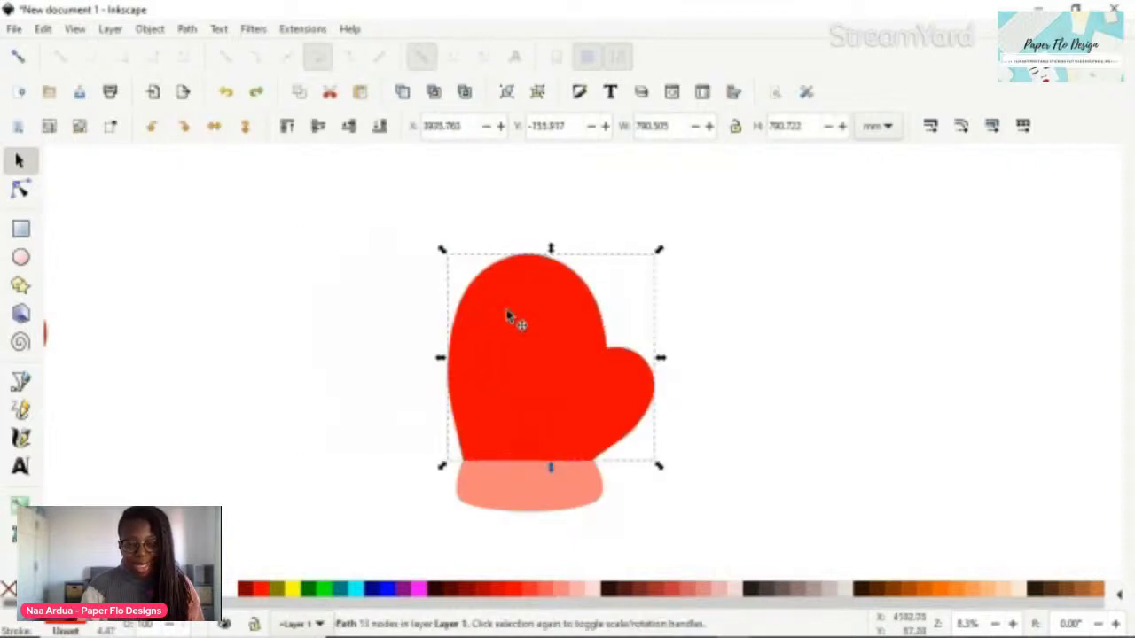
pyautogui.press('pagedown')
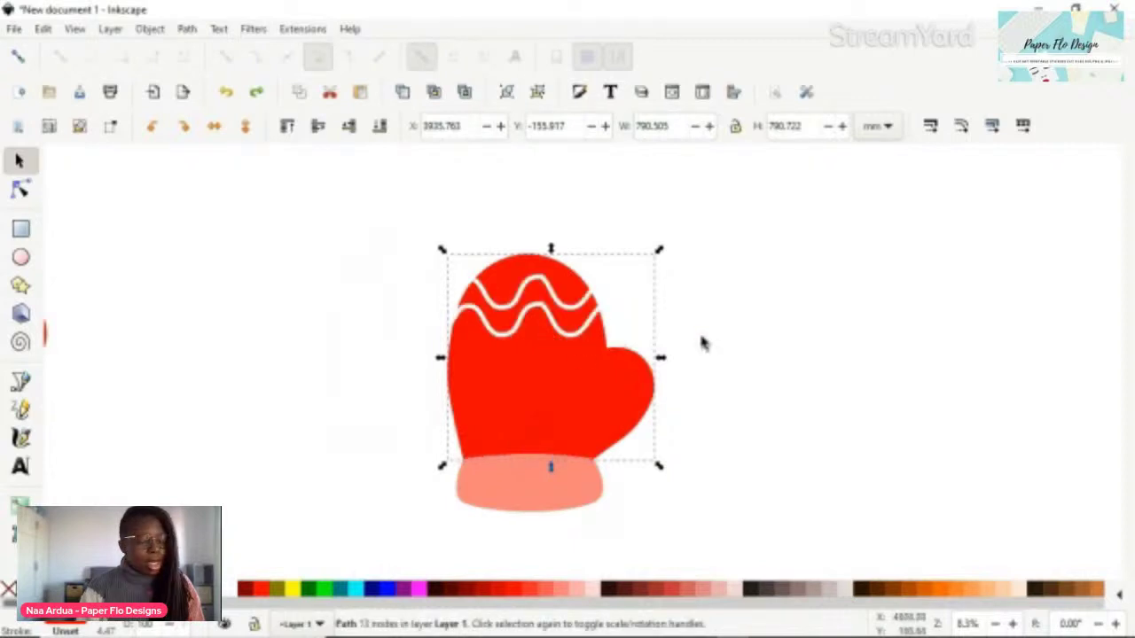
pyautogui.click(568, 330)
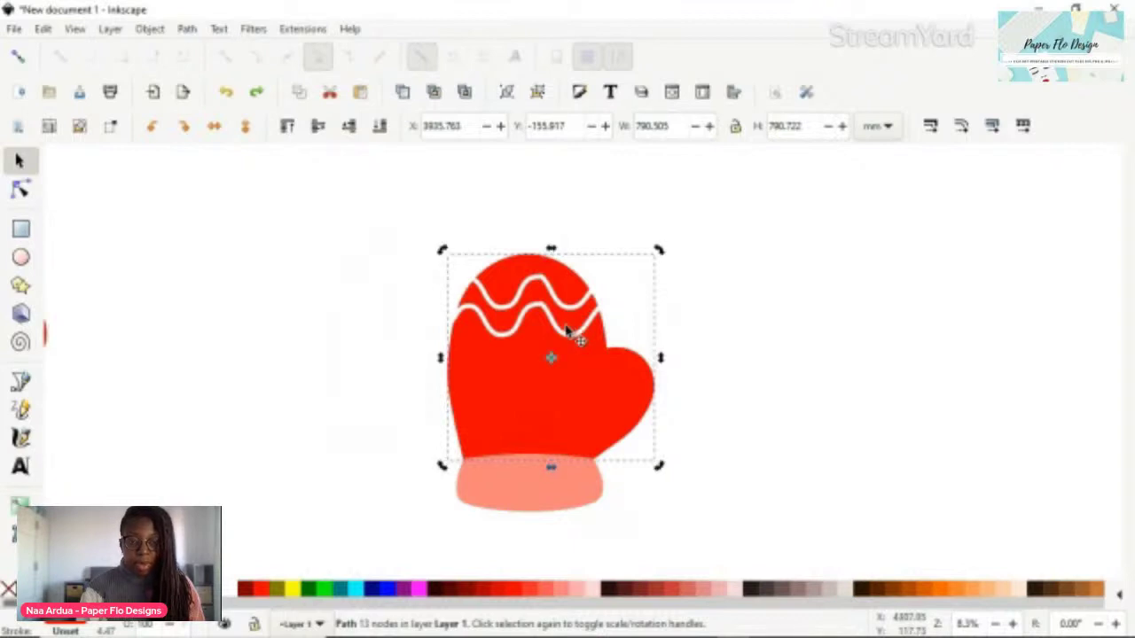
pyautogui.moveTo(578, 327); pyautogui.dragTo(370, 375)
pyautogui.hotkey('ctrl', 'z')
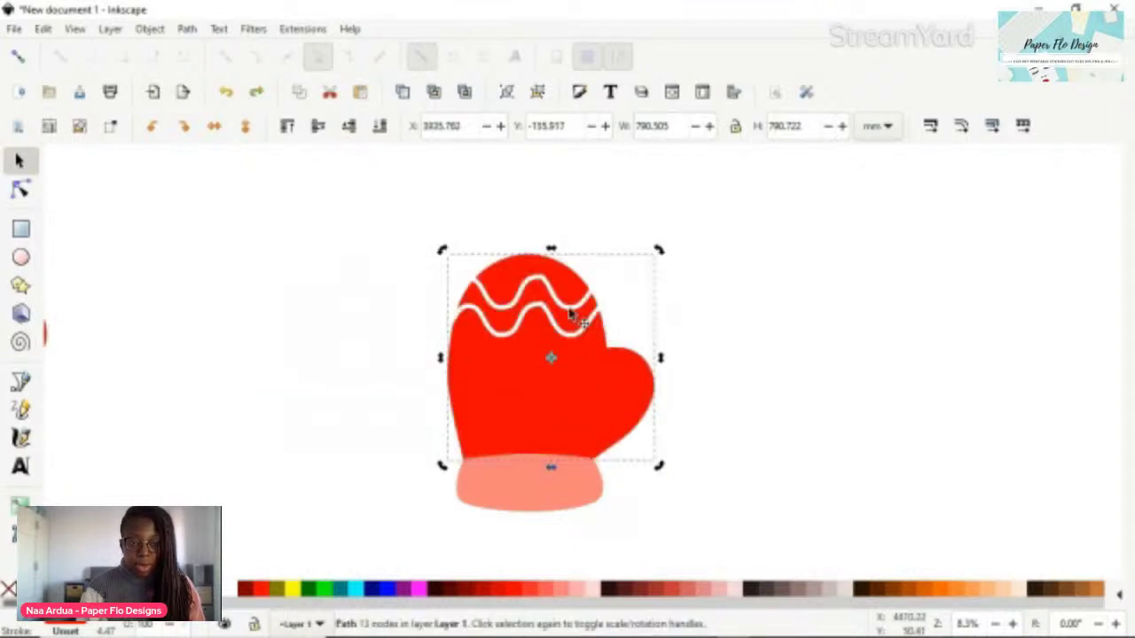
# Divide the combined wavy lines along the mitten's outline using a mitten copy, and delete the pieces overhanging both sides
pyautogui.click(572, 316)
pyautogui.click(561, 400)
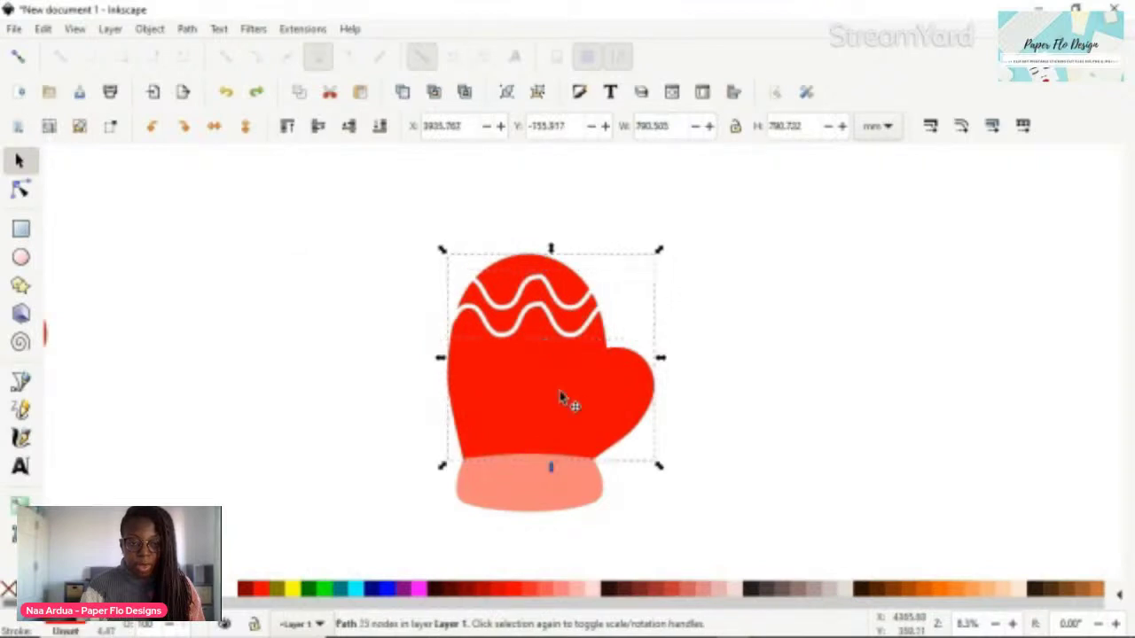
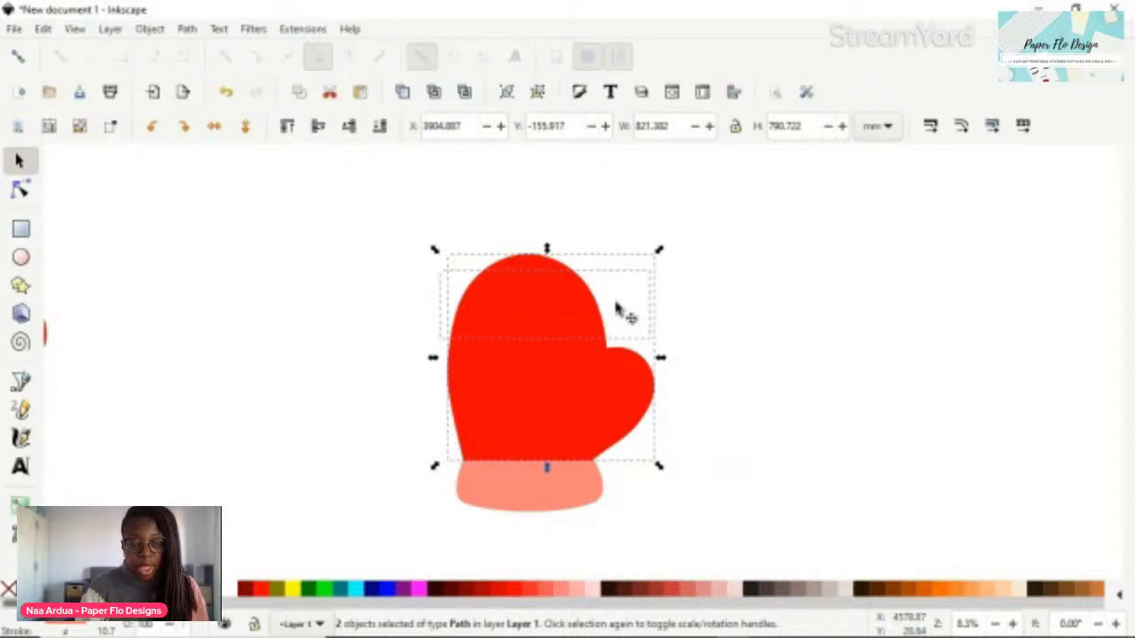
pyautogui.hotkey('ctrl', 'alt', 'v')
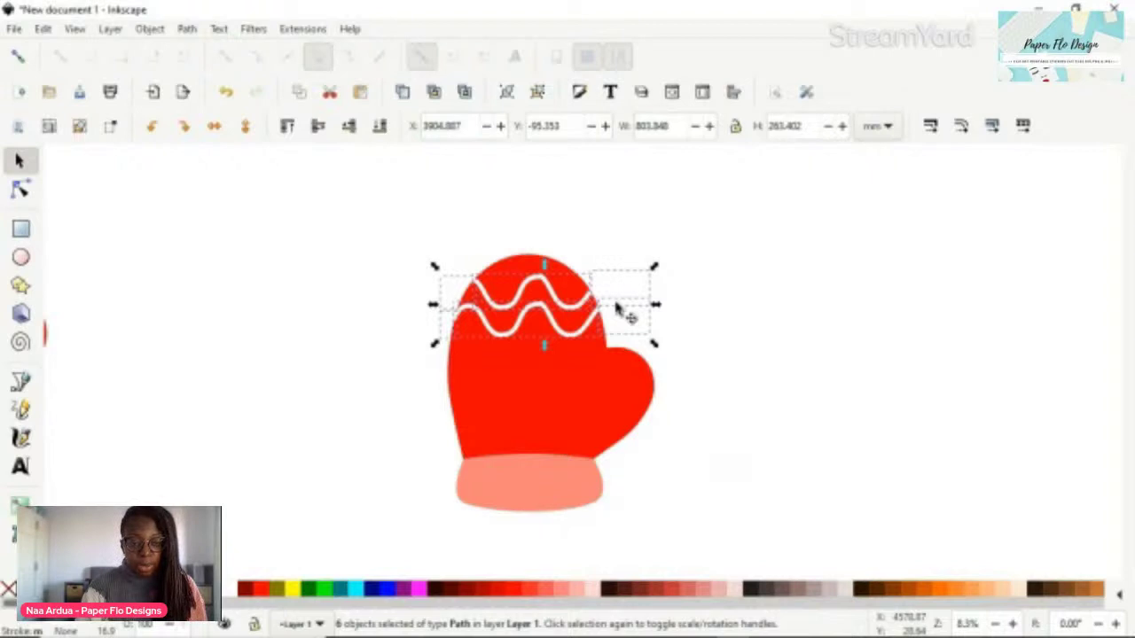
pyautogui.moveTo(587, 237); pyautogui.dragTo(664, 370)
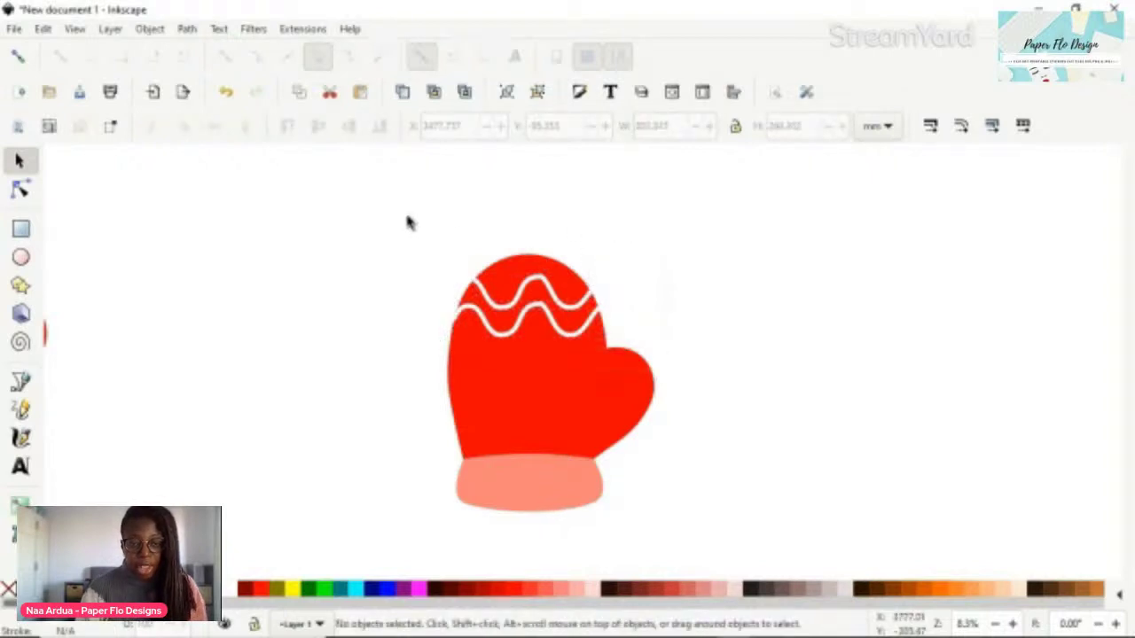
pyautogui.moveTo(406, 215); pyautogui.dragTo(493, 399)
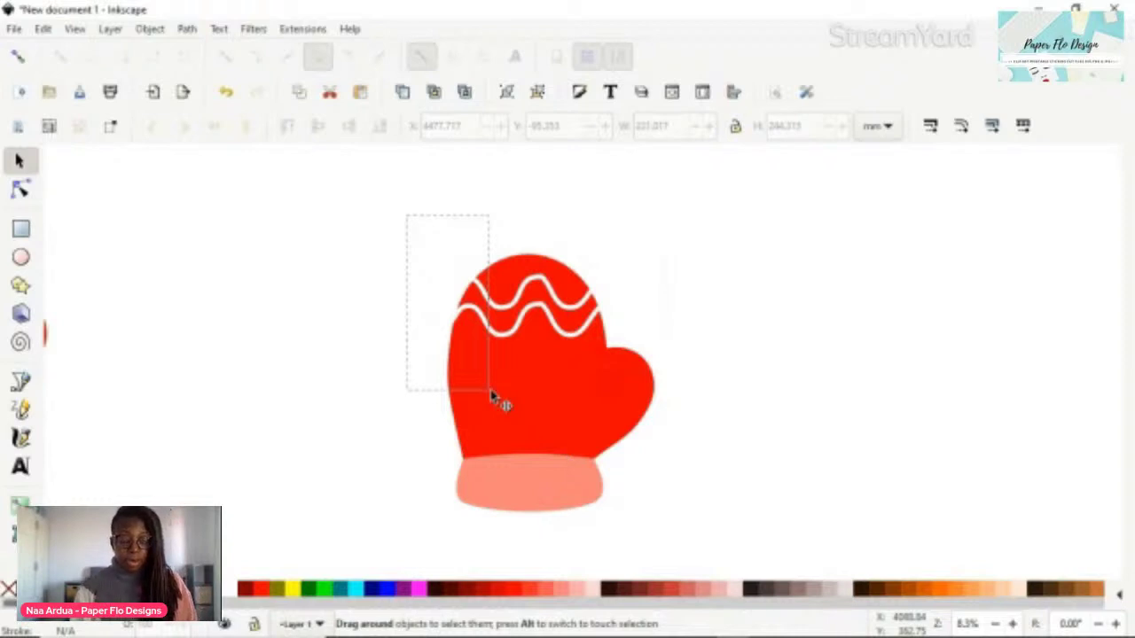
# Test moving the mitten and the upper wavy line separately, undo both moves, and clear the selection
pyautogui.moveTo(493, 396); pyautogui.dragTo(354, 419)
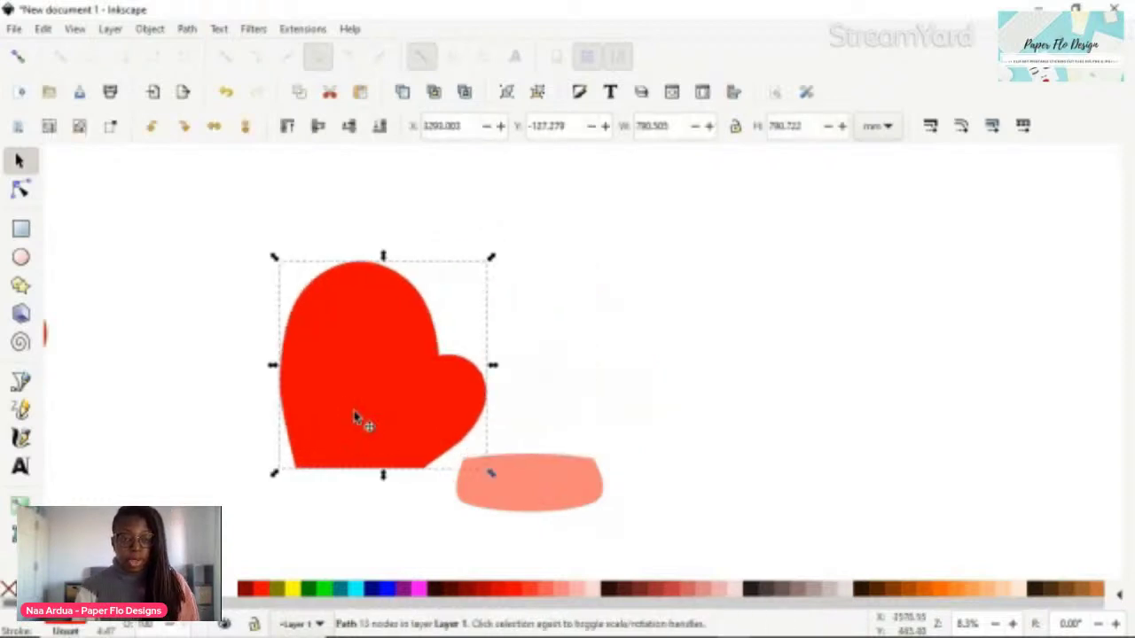
pyautogui.hotkey('ctrl', 'z')
pyautogui.click(567, 324)
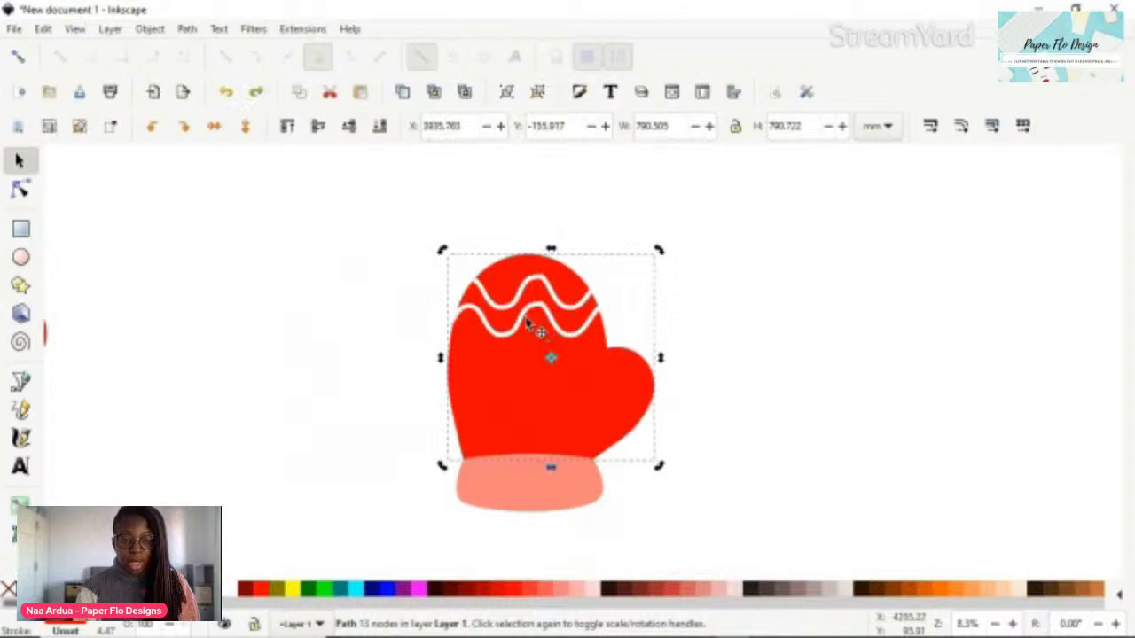
pyautogui.click(754, 293)
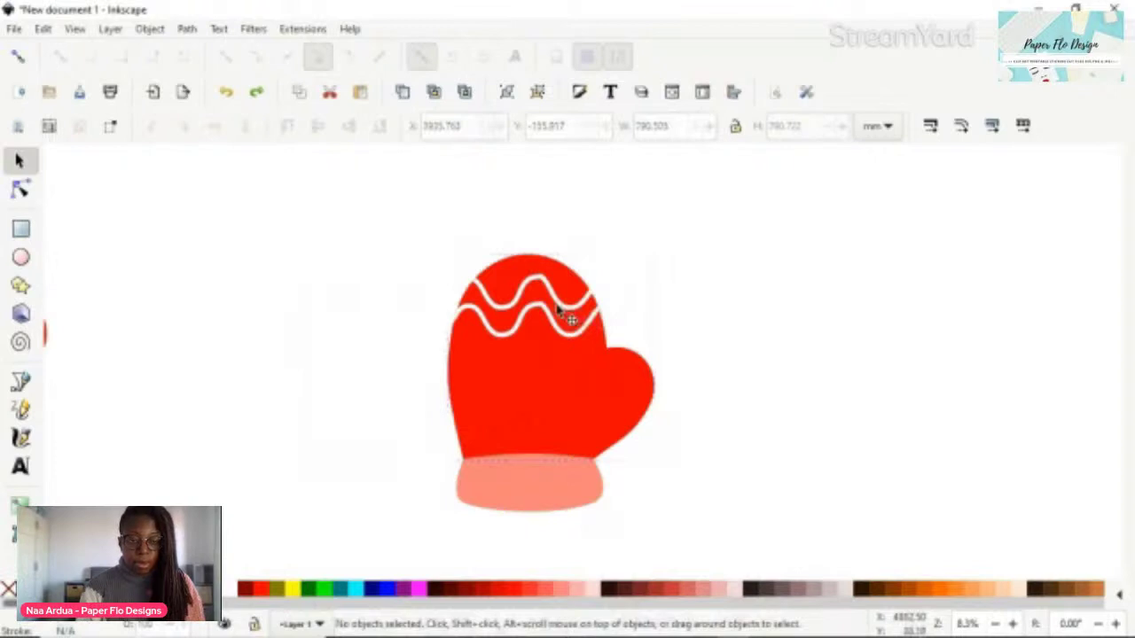
pyautogui.click(557, 308)
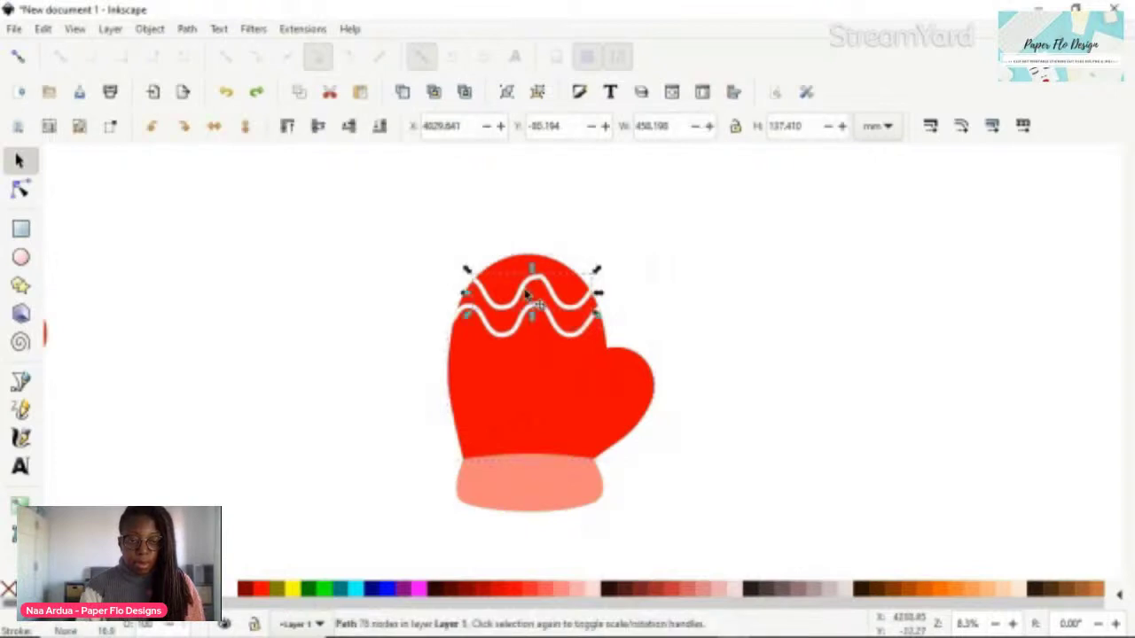
pyautogui.moveTo(527, 295); pyautogui.dragTo(523, 388)
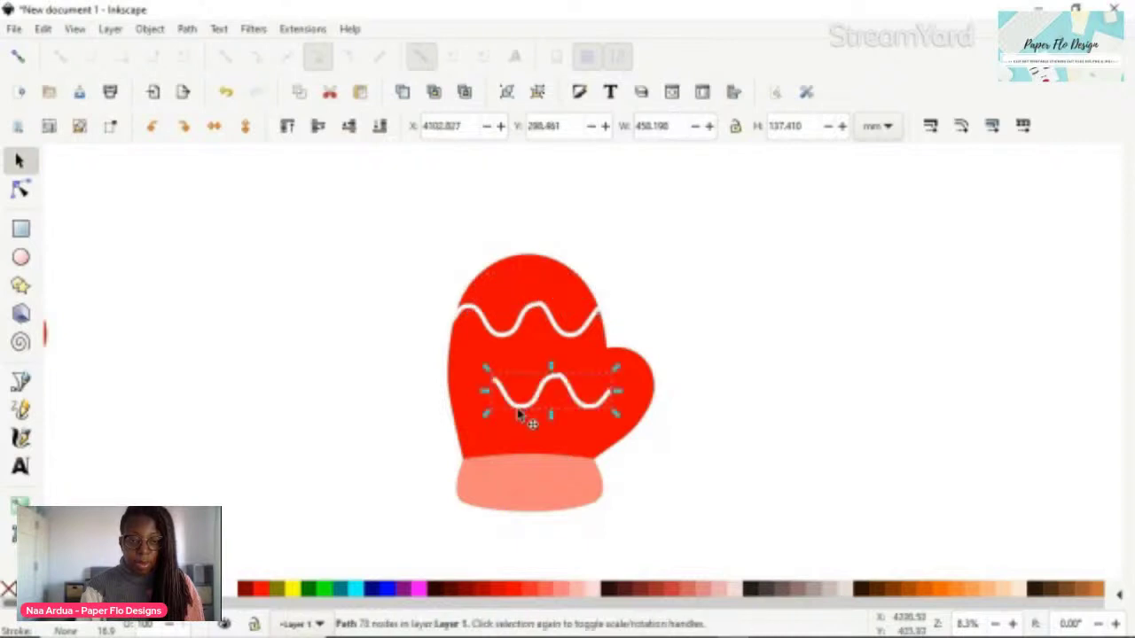
pyautogui.hotkey('ctrl', 'z')
pyautogui.click(801, 330)
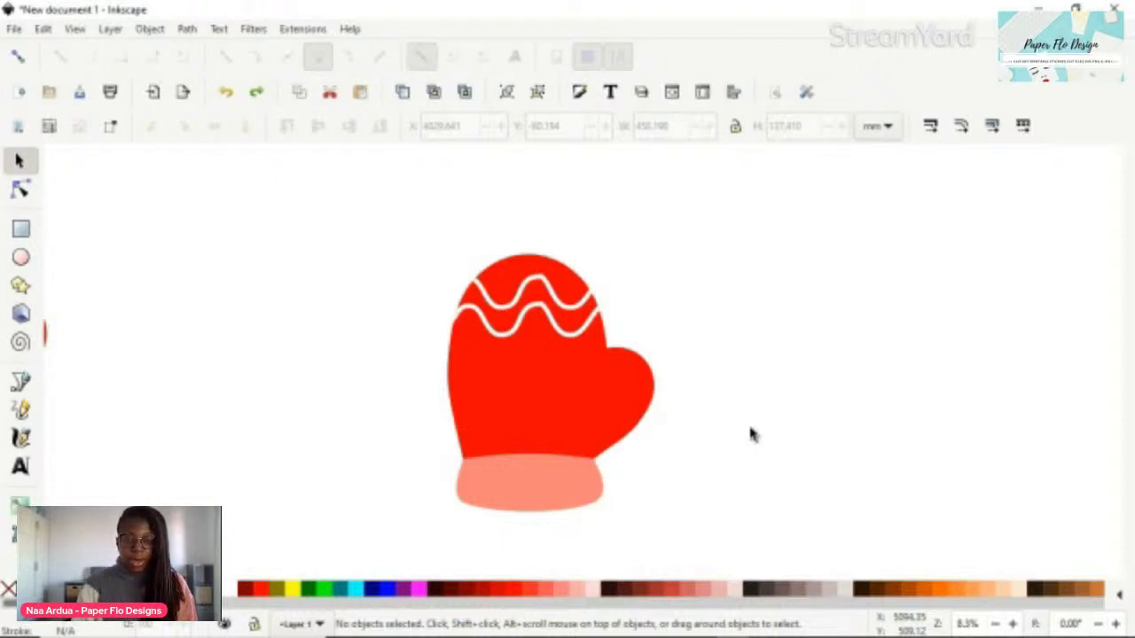
# Fill the salmon cuff with white, and clear the selection
pyautogui.click(537, 499)
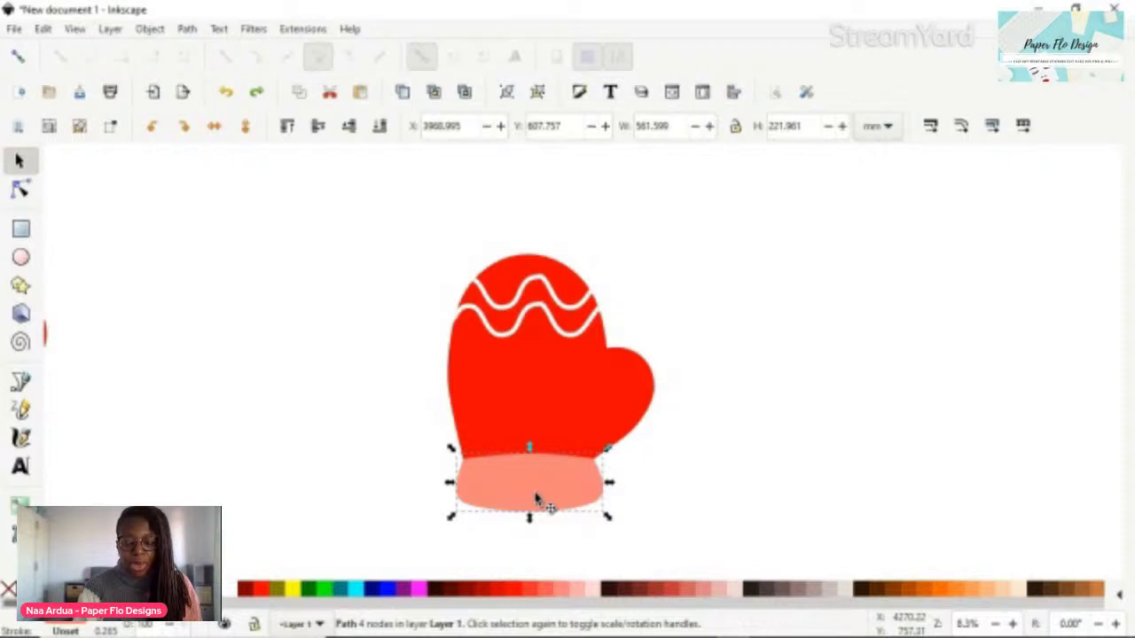
pyautogui.click(701, 457)
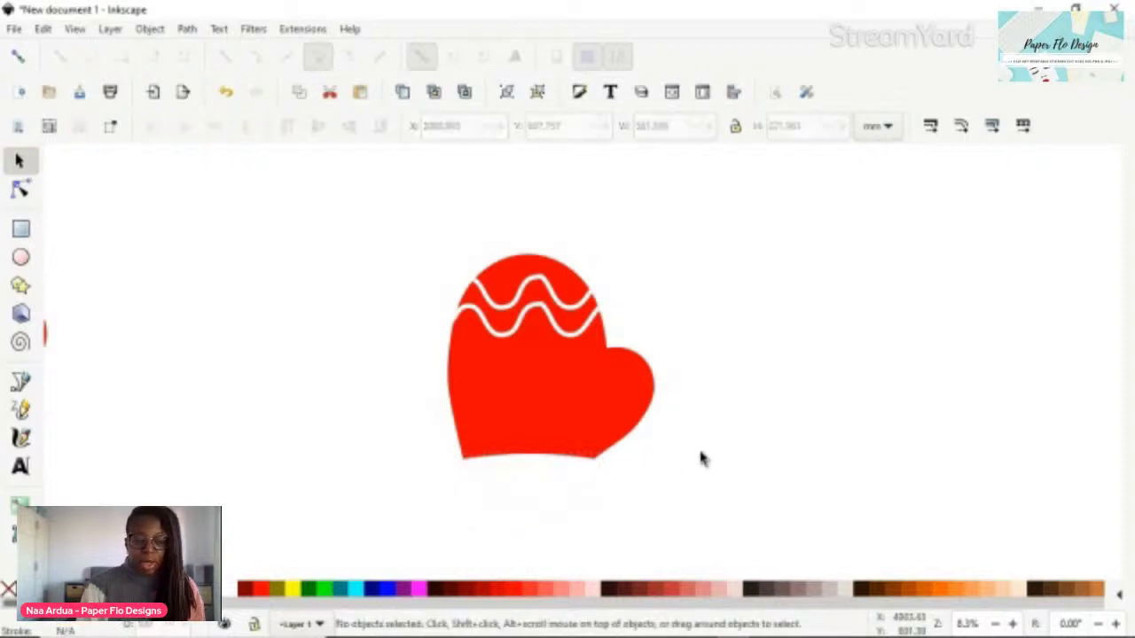
# Try drawing a closed white freehand outline around the whole mitten with the Pencil tool, and undo it
pyautogui.press('p')
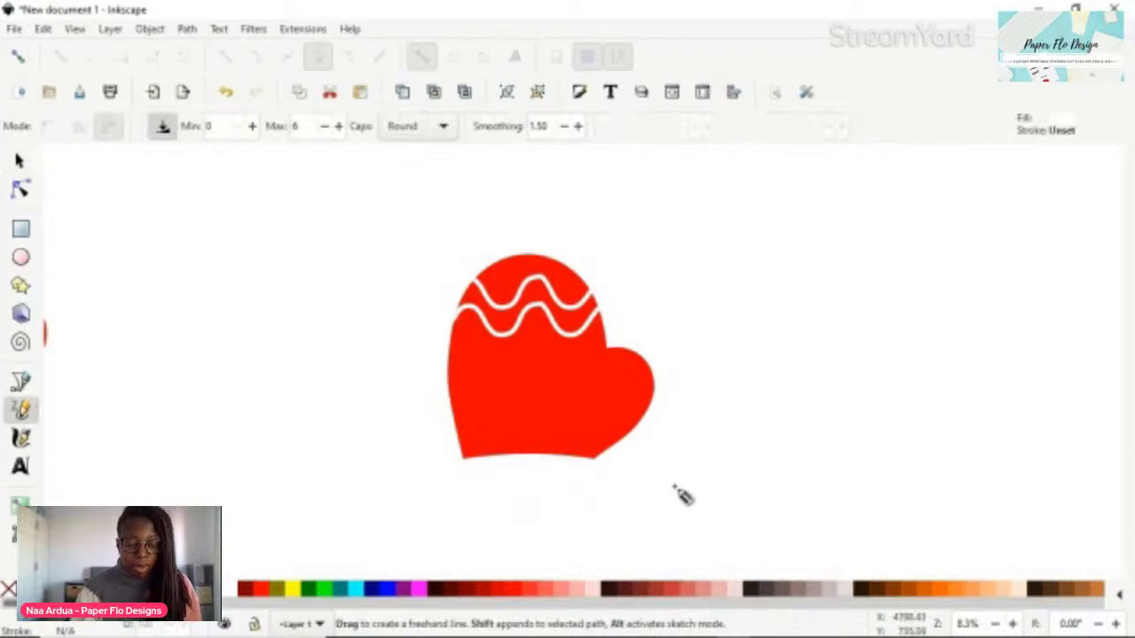
pyautogui.moveTo(698, 479)
pyautogui.mouseDown()
pyautogui.moveTo(563, 539)
pyautogui.moveTo(385, 405)
pyautogui.moveTo(361, 321)
pyautogui.moveTo(409, 268)
pyautogui.moveTo(433, 205)
pyautogui.moveTo(463, 213)
pyautogui.moveTo(576, 196)
pyautogui.moveTo(706, 240)
pyautogui.moveTo(696, 284)
pyautogui.moveTo(723, 350)
pyautogui.moveTo(706, 377)
pyautogui.mouseUp()
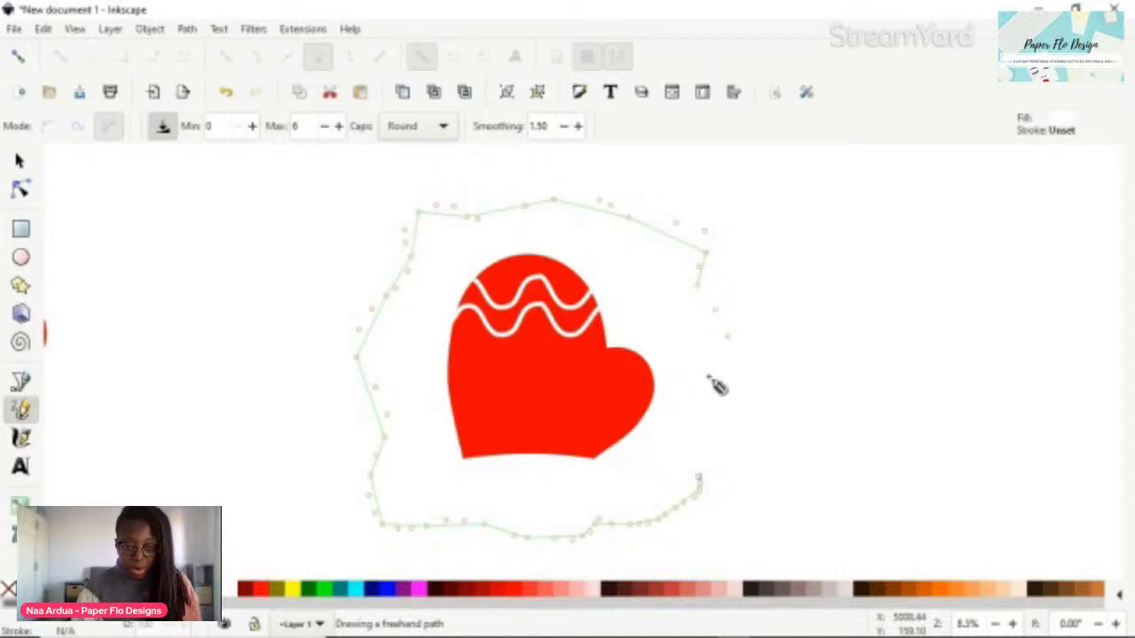
pyautogui.moveTo(709, 379); pyautogui.dragTo(702, 479)
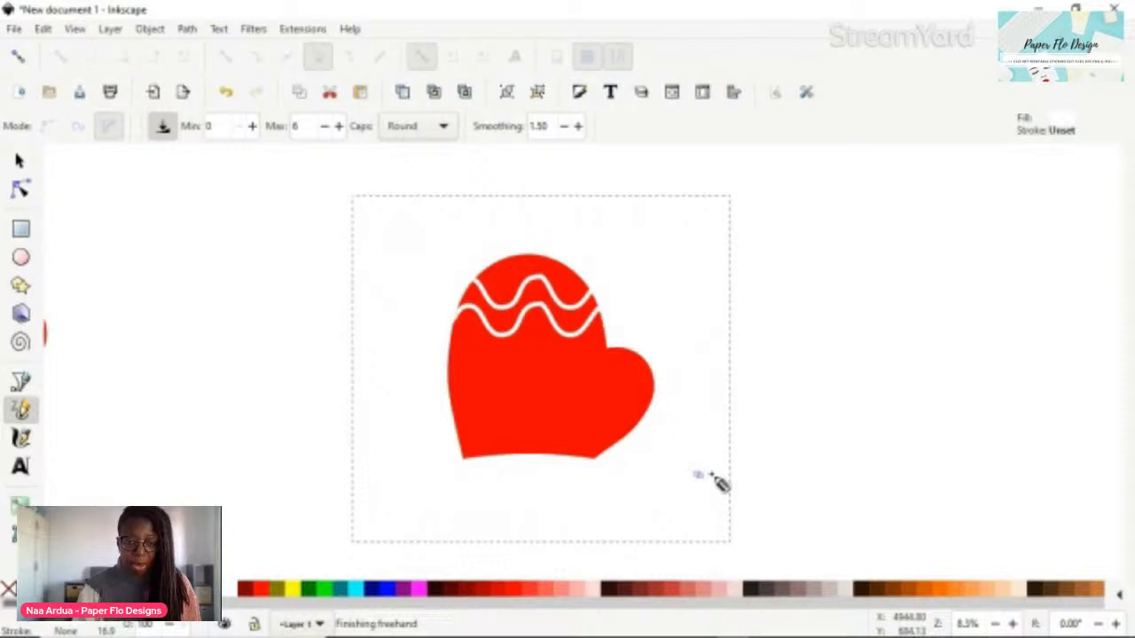
pyautogui.hotkey('ctrl', 'z')
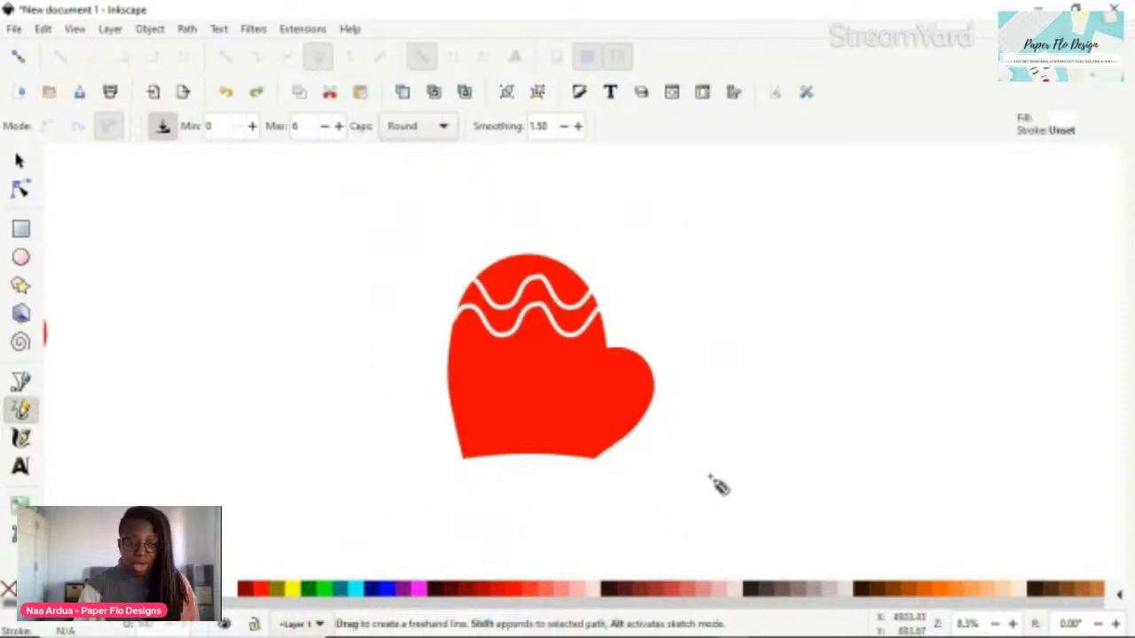
# Try drawing another freehand outline around the mitten with the Pencil tool, and choose cyan as the fill colour
pyautogui.moveTo(715, 467)
pyautogui.mouseDown()
pyautogui.moveTo(644, 524)
pyautogui.moveTo(474, 519)
pyautogui.moveTo(425, 512)
pyautogui.moveTo(404, 476)
pyautogui.moveTo(345, 451)
pyautogui.moveTo(337, 423)
pyautogui.moveTo(373, 365)
pyautogui.moveTo(361, 340)
pyautogui.moveTo(401, 213)
pyautogui.mouseUp()
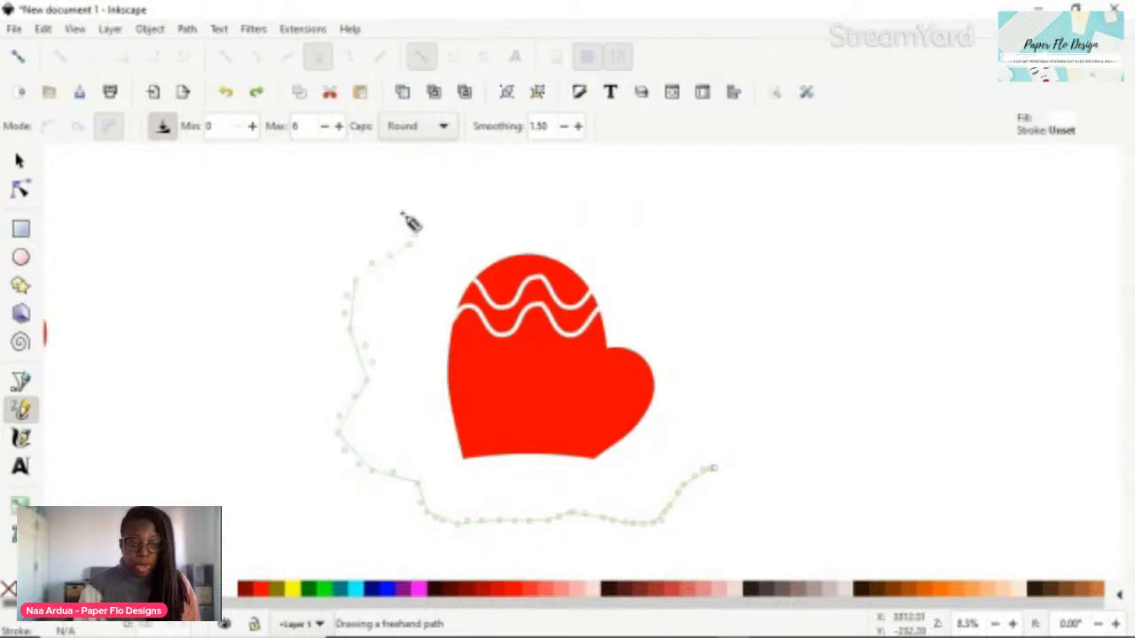
pyautogui.moveTo(400, 213)
pyautogui.mouseDown()
pyautogui.moveTo(702, 304)
pyautogui.moveTo(738, 343)
pyautogui.moveTo(728, 386)
pyautogui.moveTo(749, 429)
pyautogui.mouseUp()
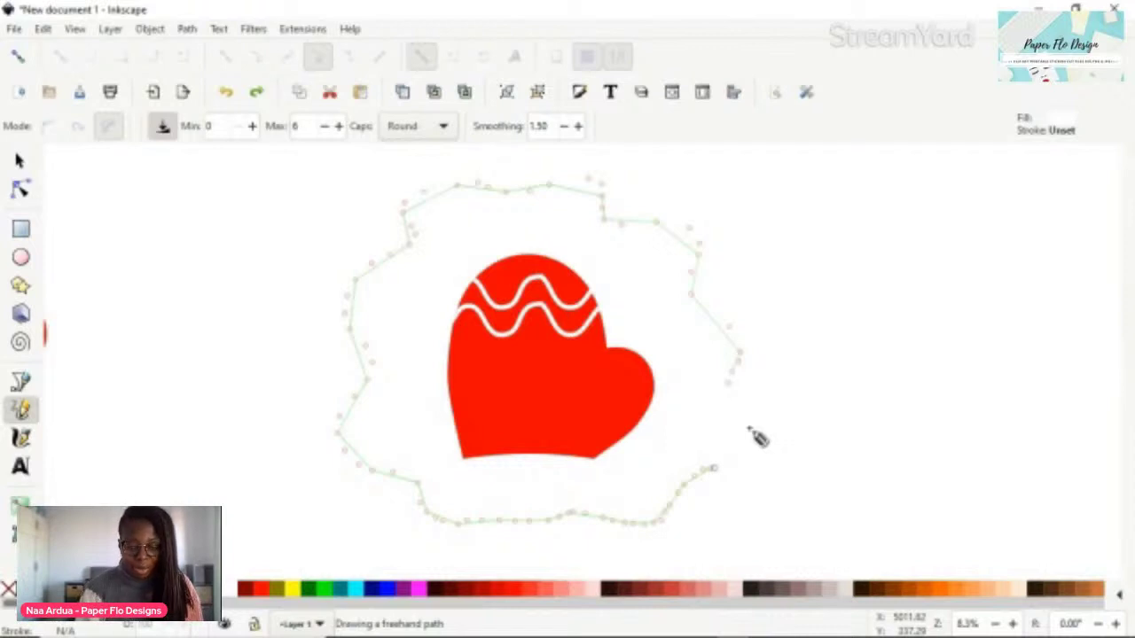
pyautogui.click(355, 589)
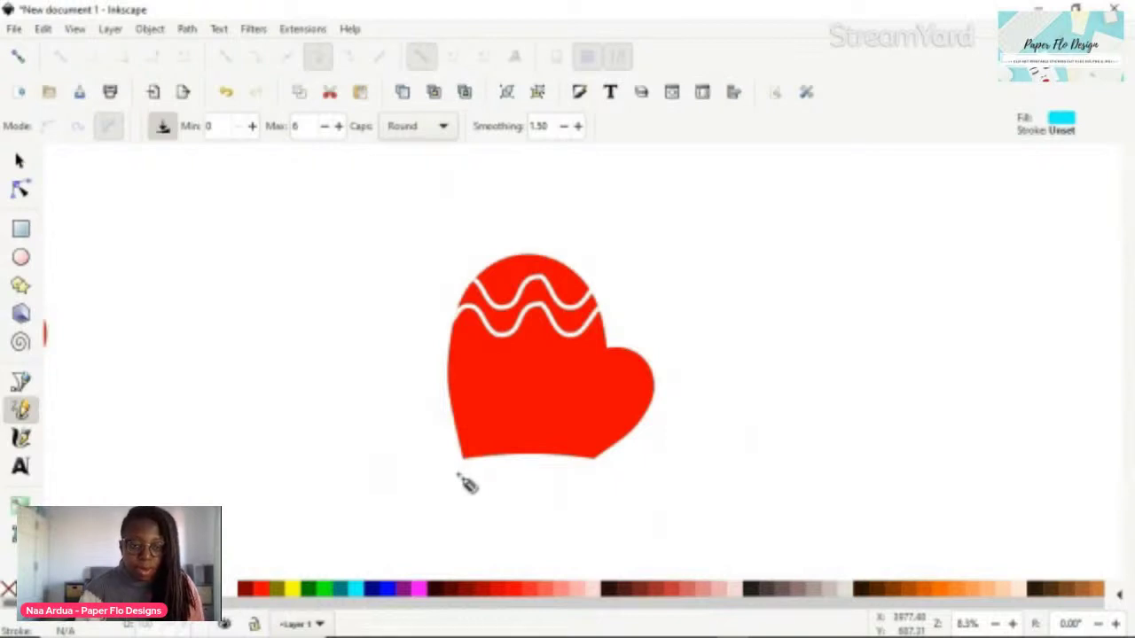
# Select all objects to check what is on the canvas, and undo the cuff's white fill
pyautogui.press('s')
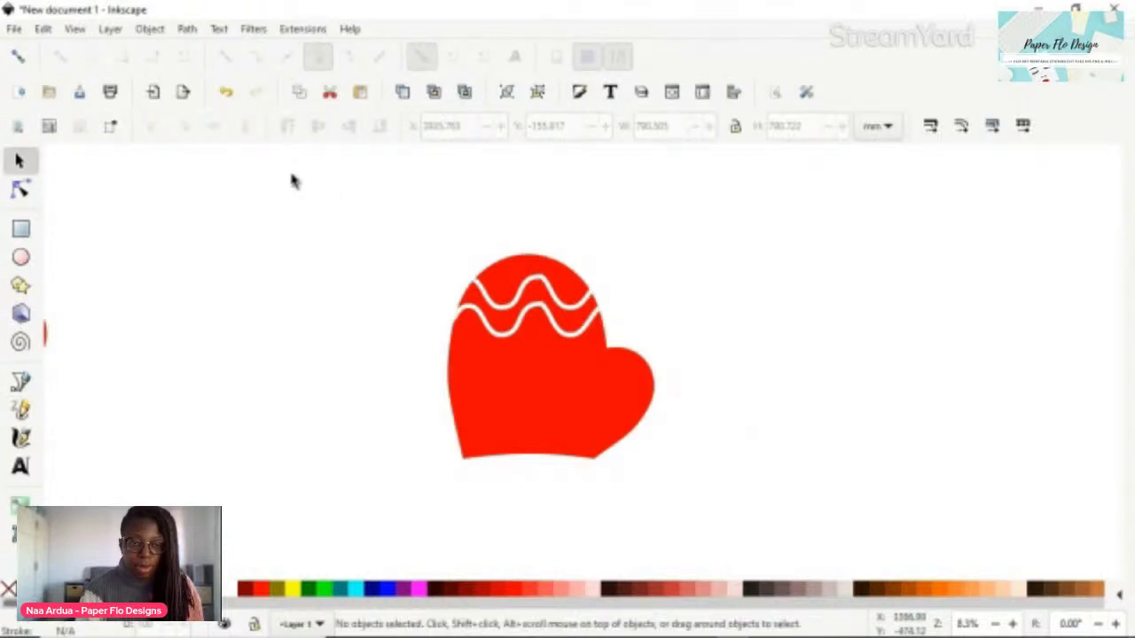
pyautogui.hotkey('ctrl', 'a')
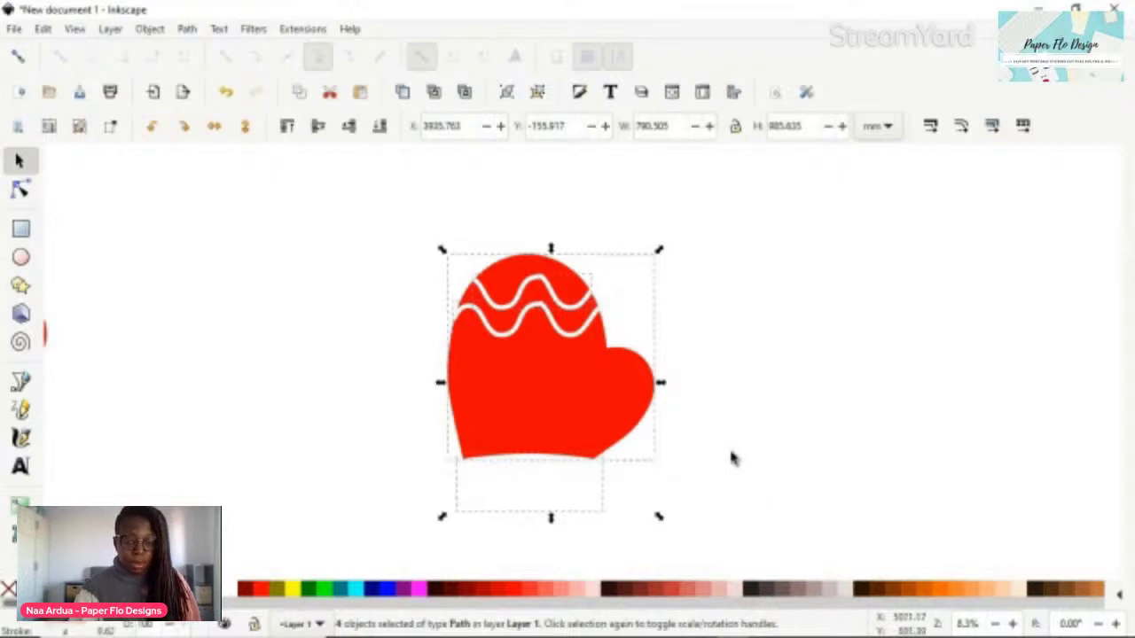
pyautogui.click(733, 457)
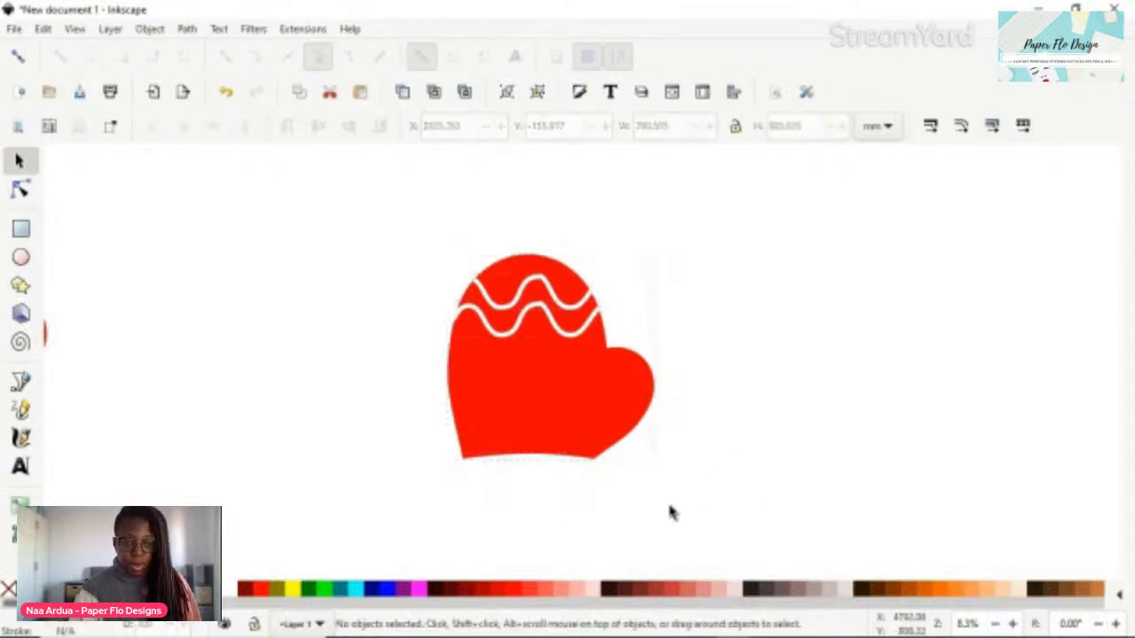
pyautogui.hotkey('ctrl', 'z')
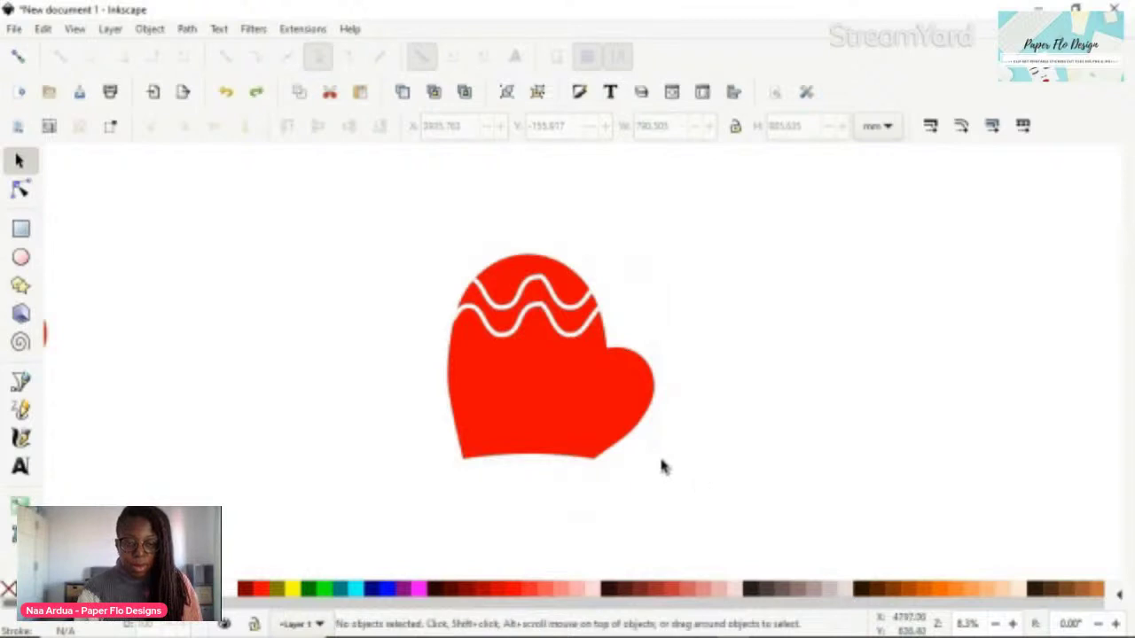
pyautogui.hotkey('ctrl', 'z')
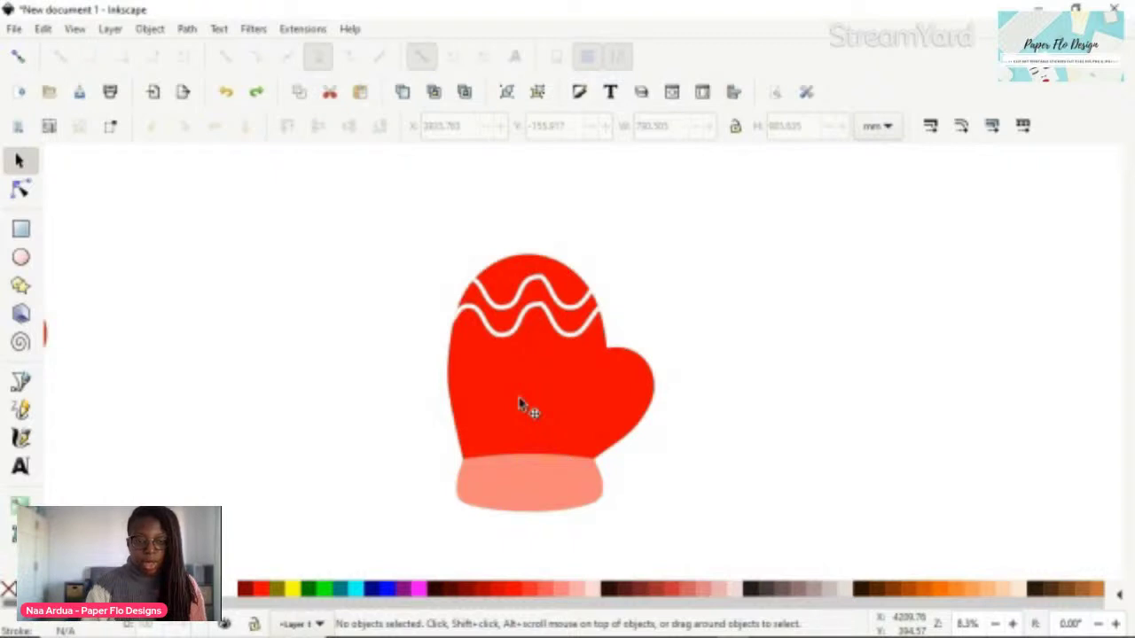
# Draw a blue rectangle about 1610 by 1429 mm covering the whole mitten, and convert it to a path
pyautogui.press('r')
pyautogui.moveTo(328, 177); pyautogui.dragTo(749, 550)
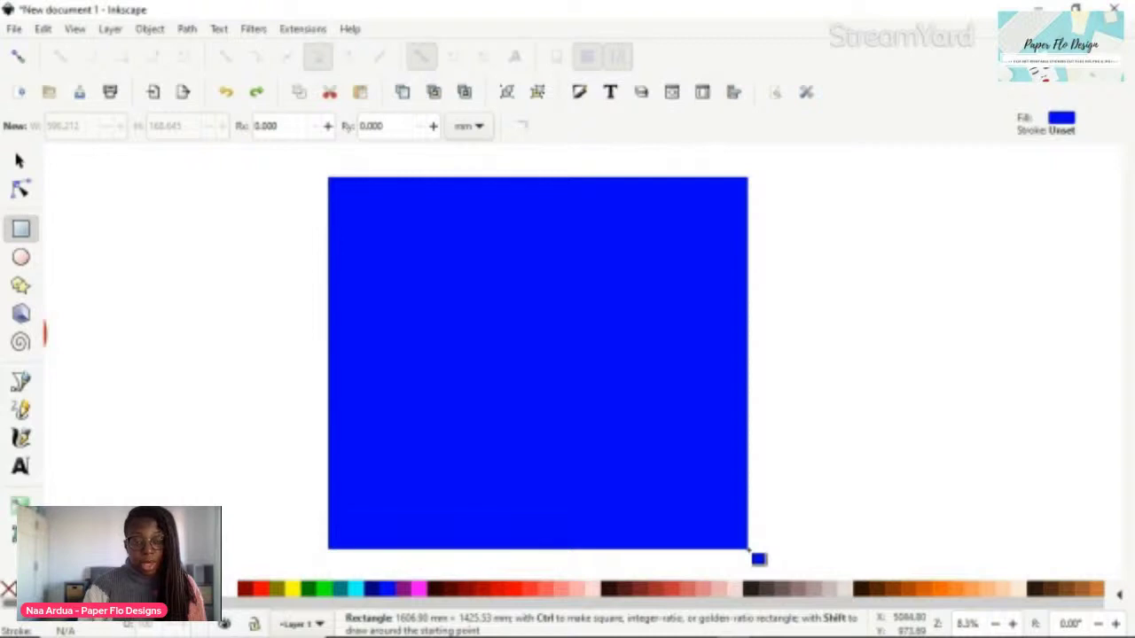
pyautogui.moveTo(749, 551); pyautogui.dragTo(749, 551)
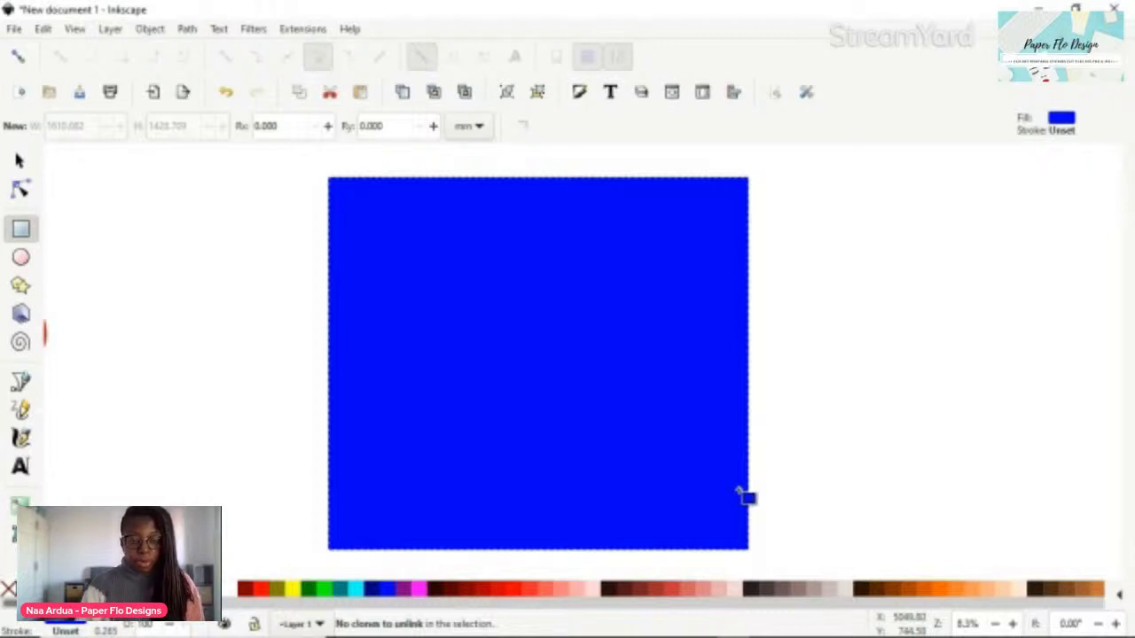
# Lower the blue rectangle to the bottom of the stack, behind the mitten, cuff and wavy lines, and clear the selection
pyautogui.hotkey('ctrl', 'pagedown')
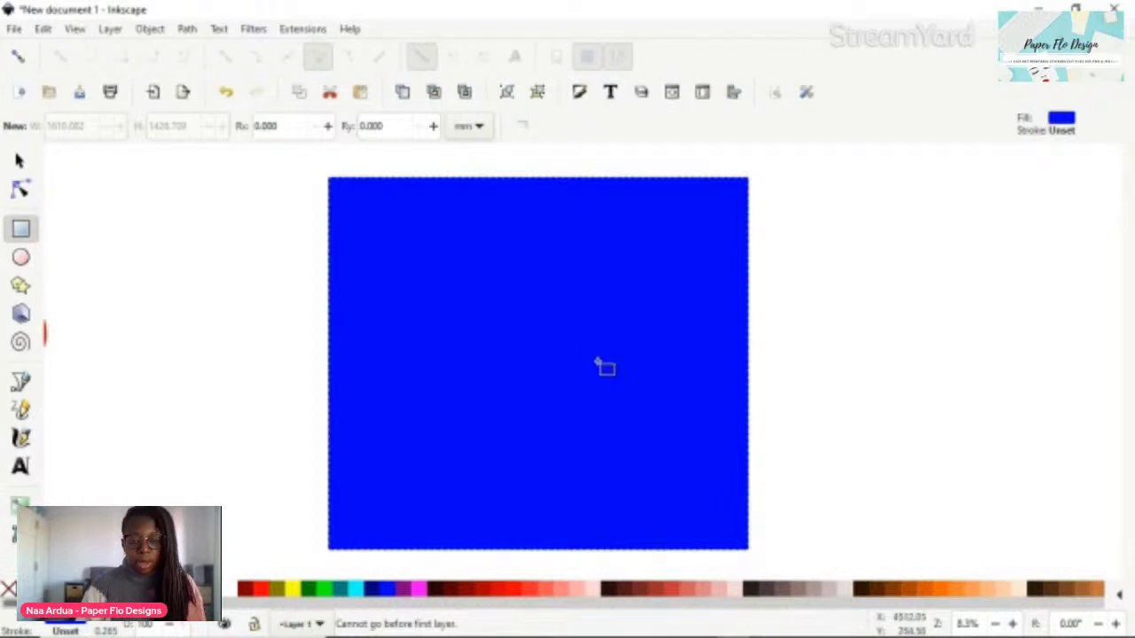
pyautogui.press('s')
pyautogui.hotkey('ctrl', 'pagedown')
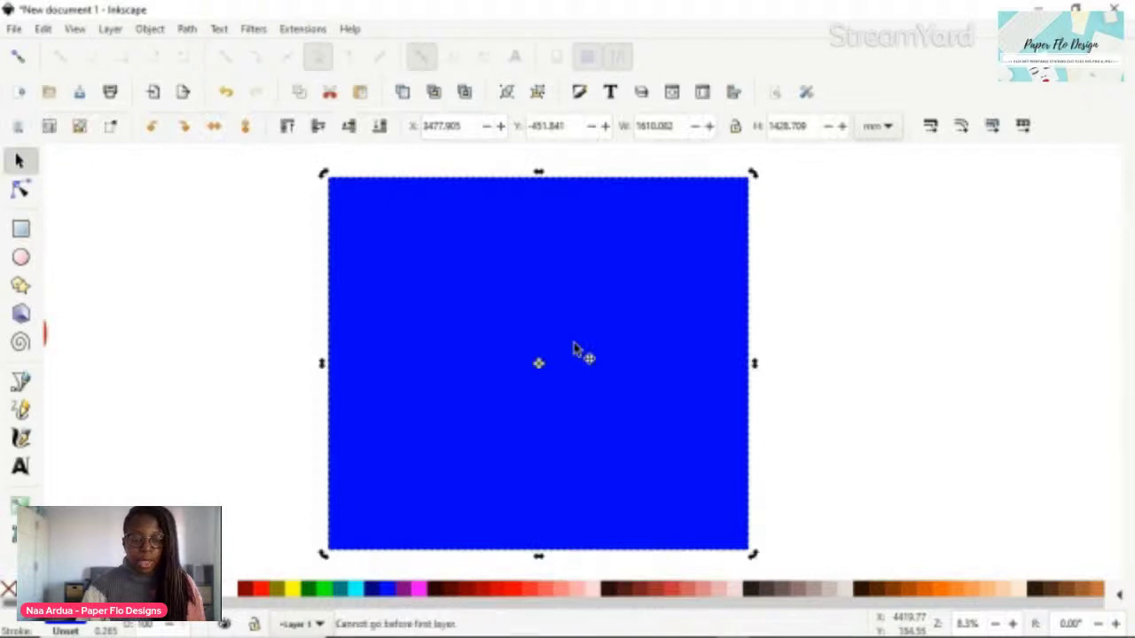
pyautogui.press('pagedown')
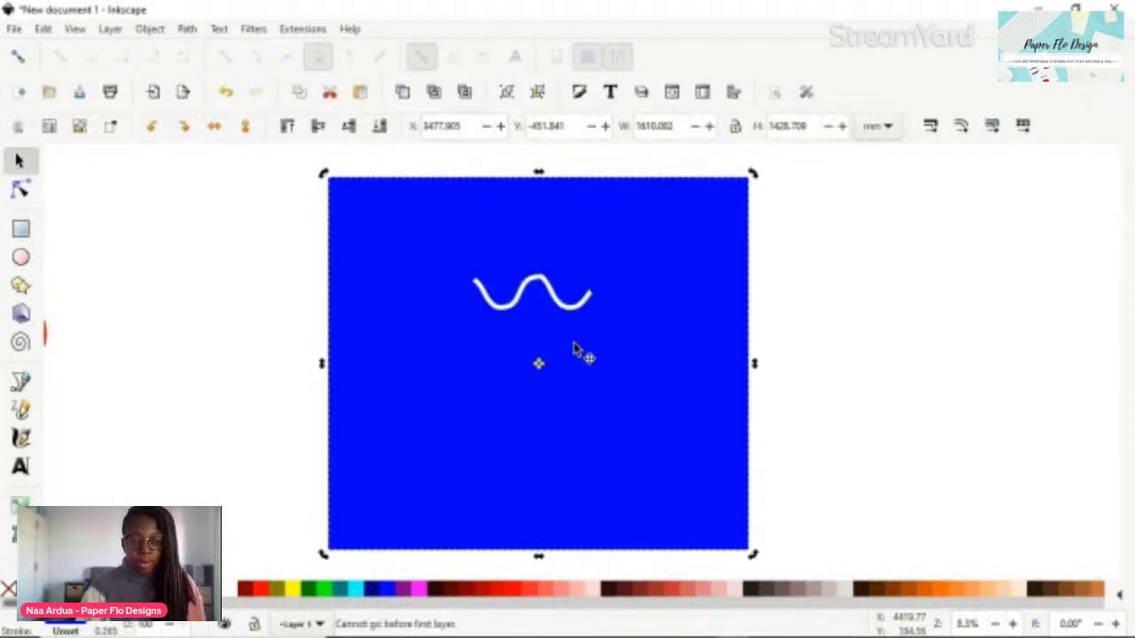
pyautogui.hotkey('ctrl', 'pagedown')
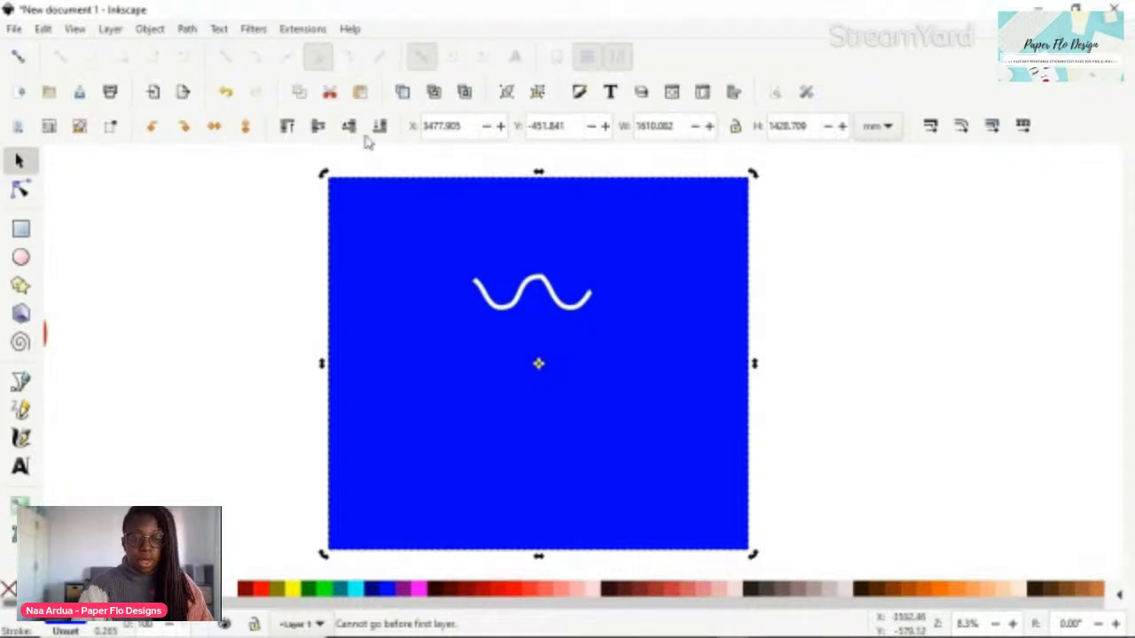
pyautogui.press('End')
pyautogui.press('Escape')
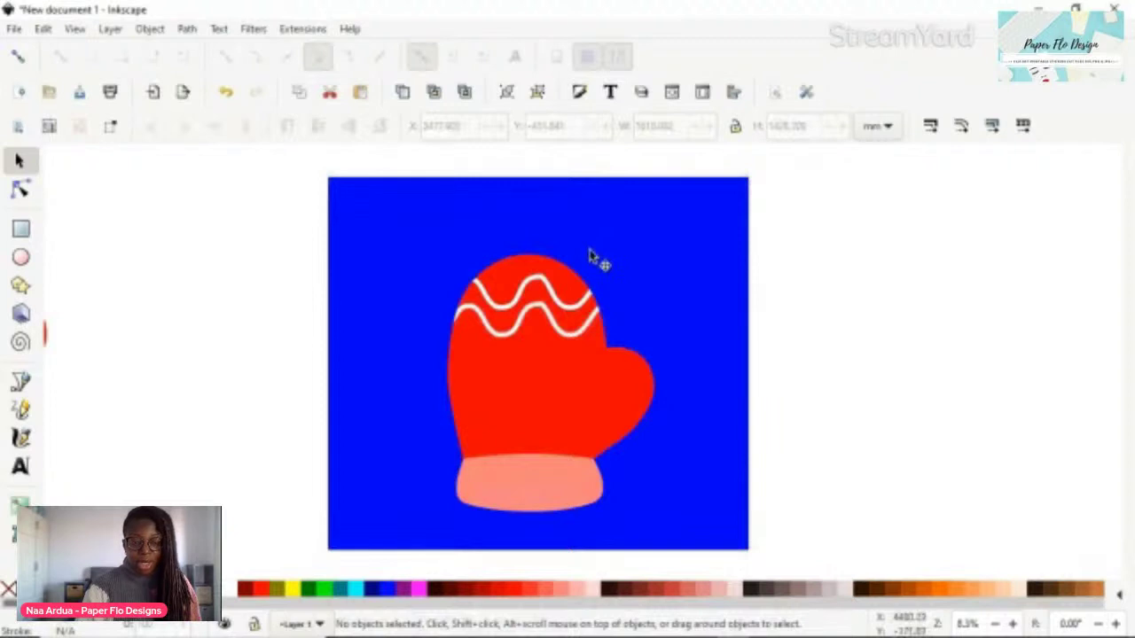
# Bend the blue background's upper edge and both side edges outward into curves by editing its path segments
pyautogui.click(535, 202)
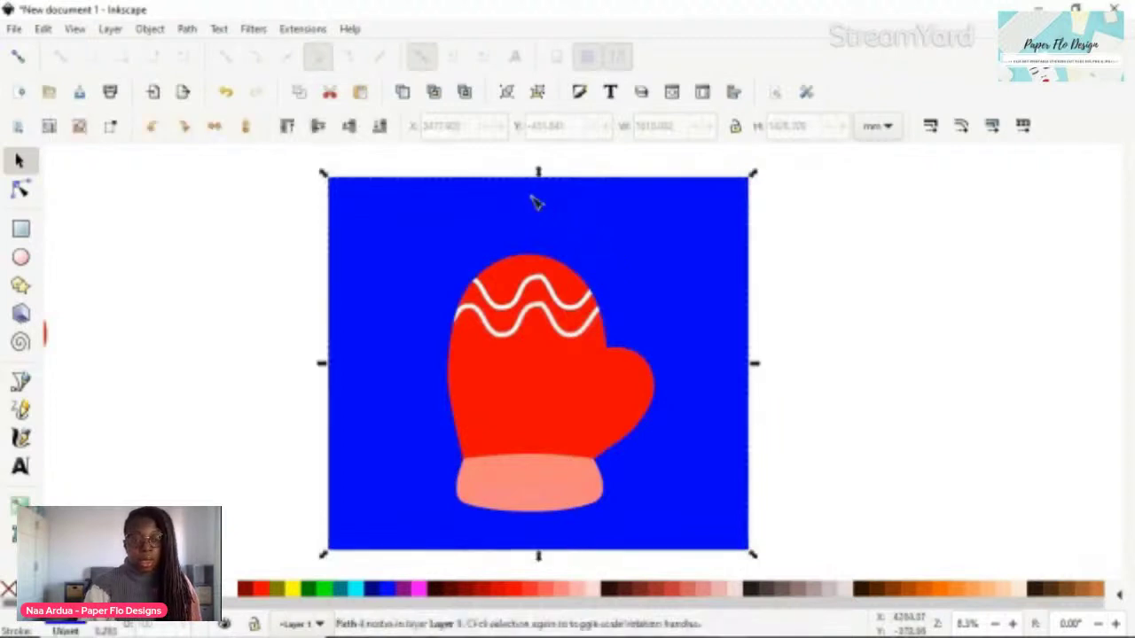
pyautogui.press('n')
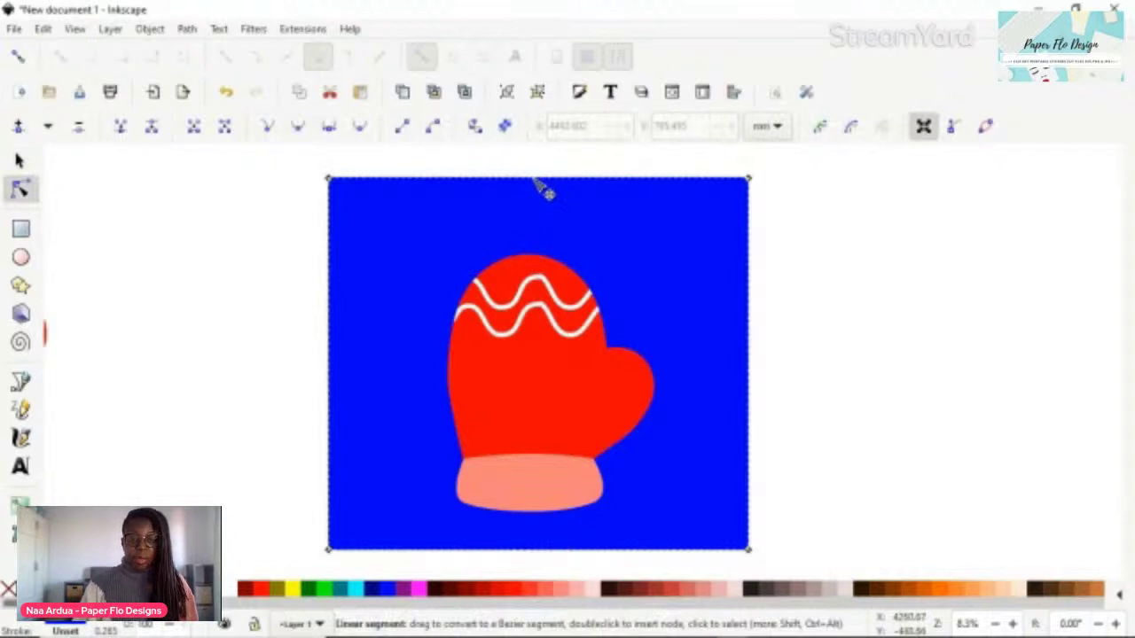
pyautogui.moveTo(539, 171); pyautogui.dragTo(550, 142)
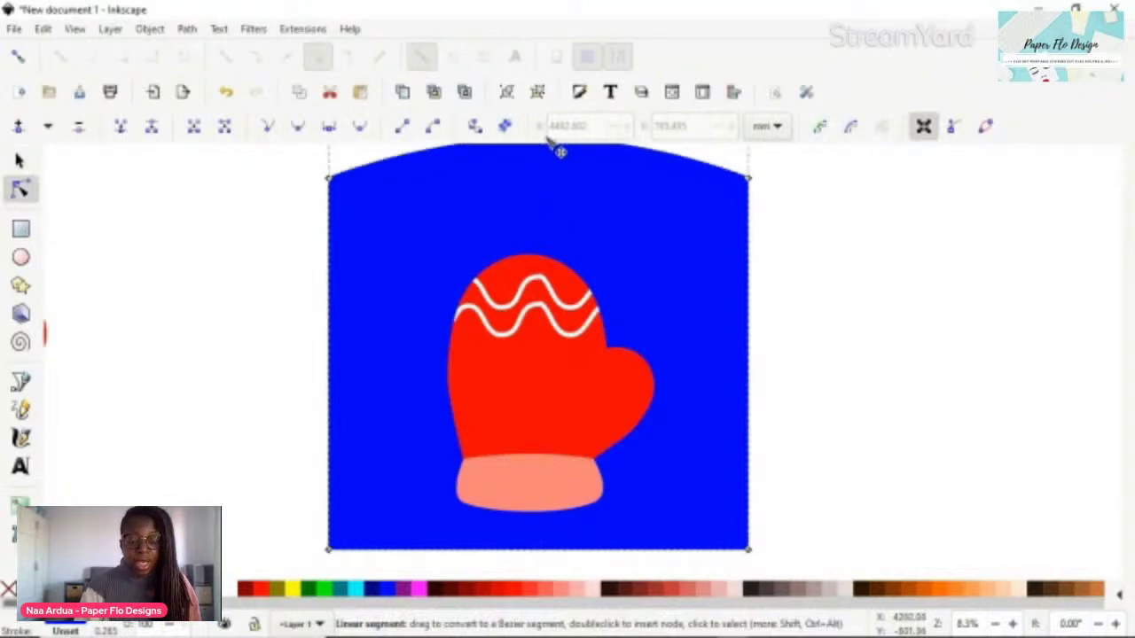
pyautogui.moveTo(330, 348); pyautogui.dragTo(289, 372)
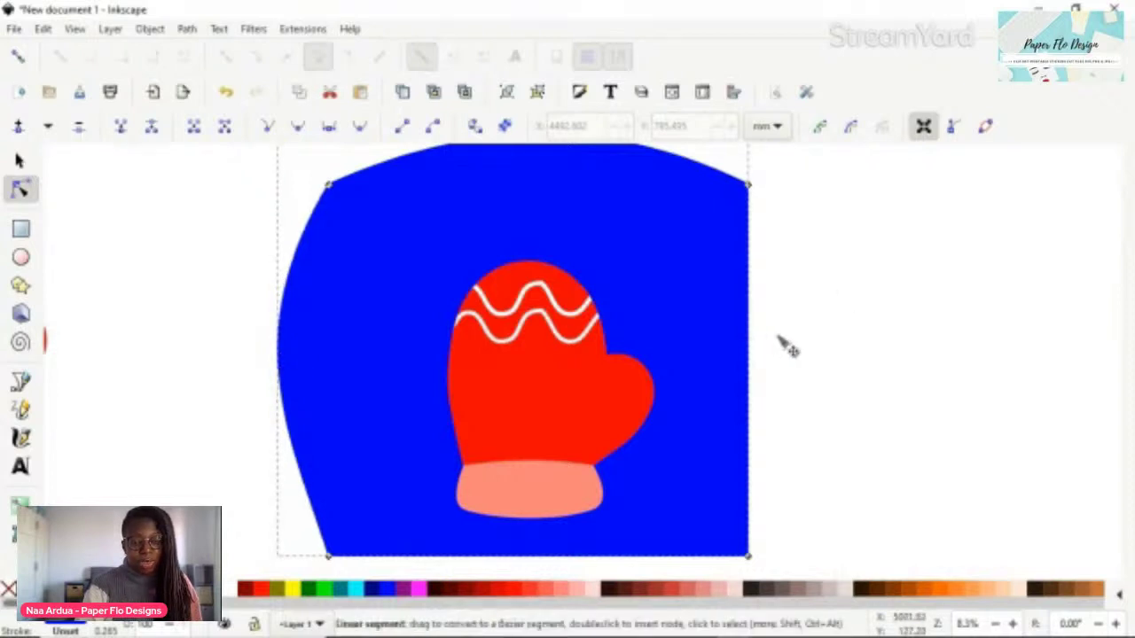
pyautogui.moveTo(778, 338); pyautogui.dragTo(796, 338)
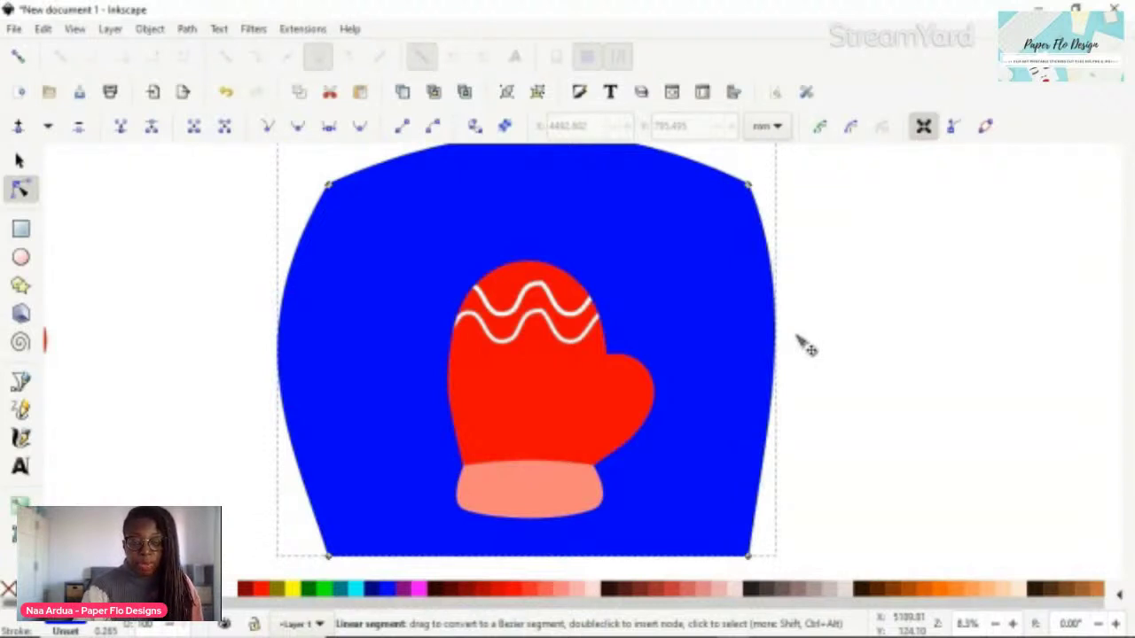
pyautogui.moveTo(805, 345); pyautogui.dragTo(831, 342)
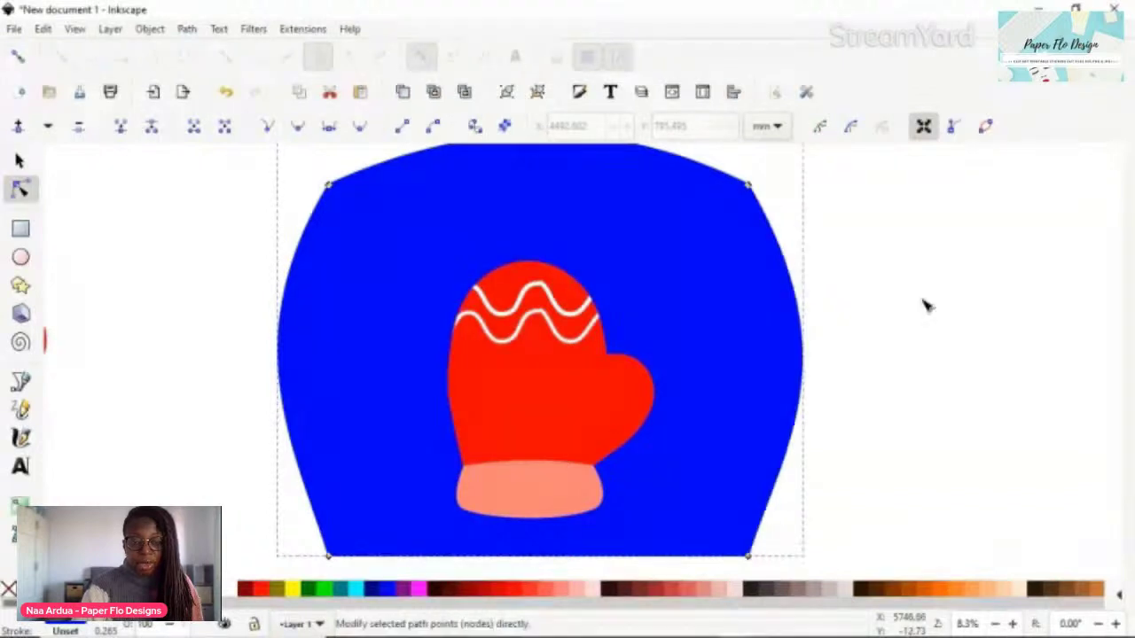
pyautogui.scroll(2, 884, 242)
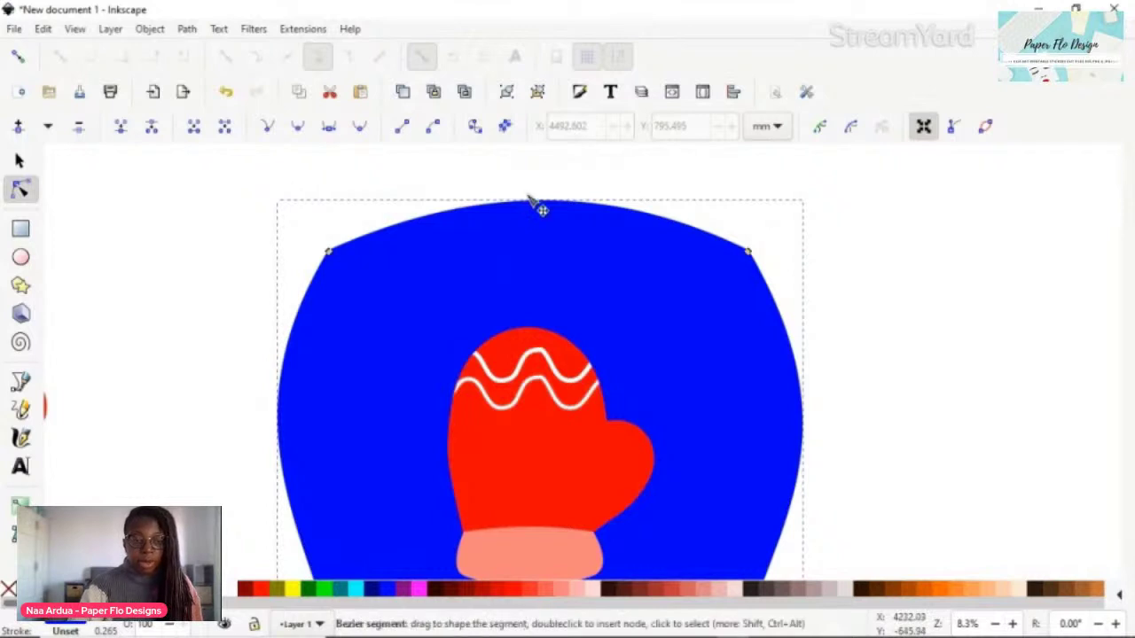
pyautogui.moveTo(535, 203); pyautogui.dragTo(544, 180)
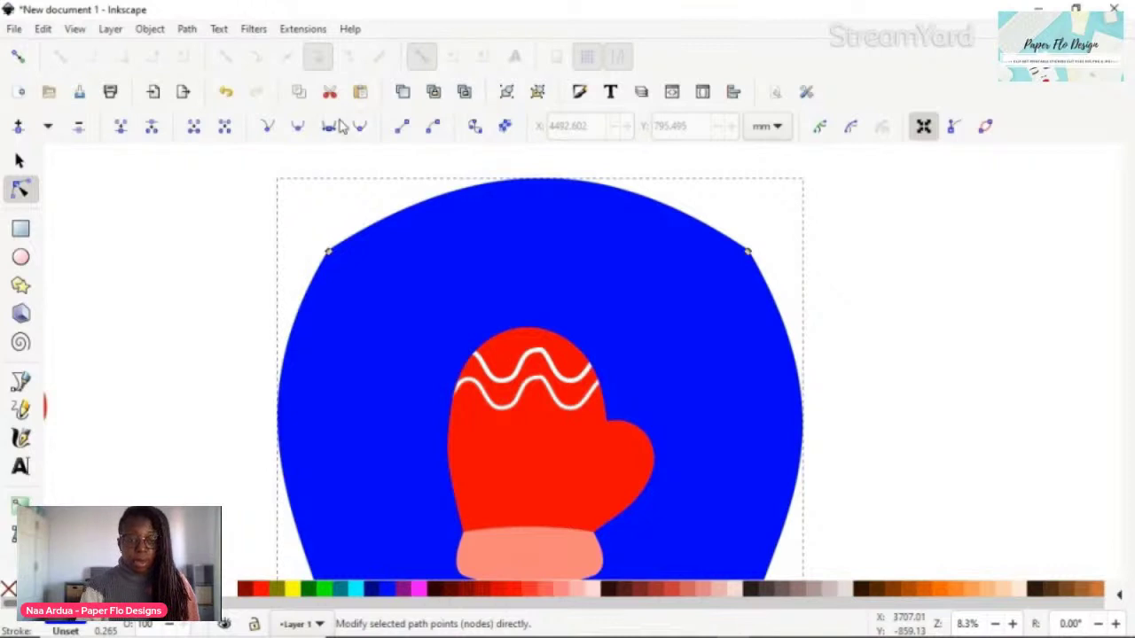
# Make the blue background's two upper corner nodes auto-smooth, and clear the node selection
pyautogui.click(749, 252)
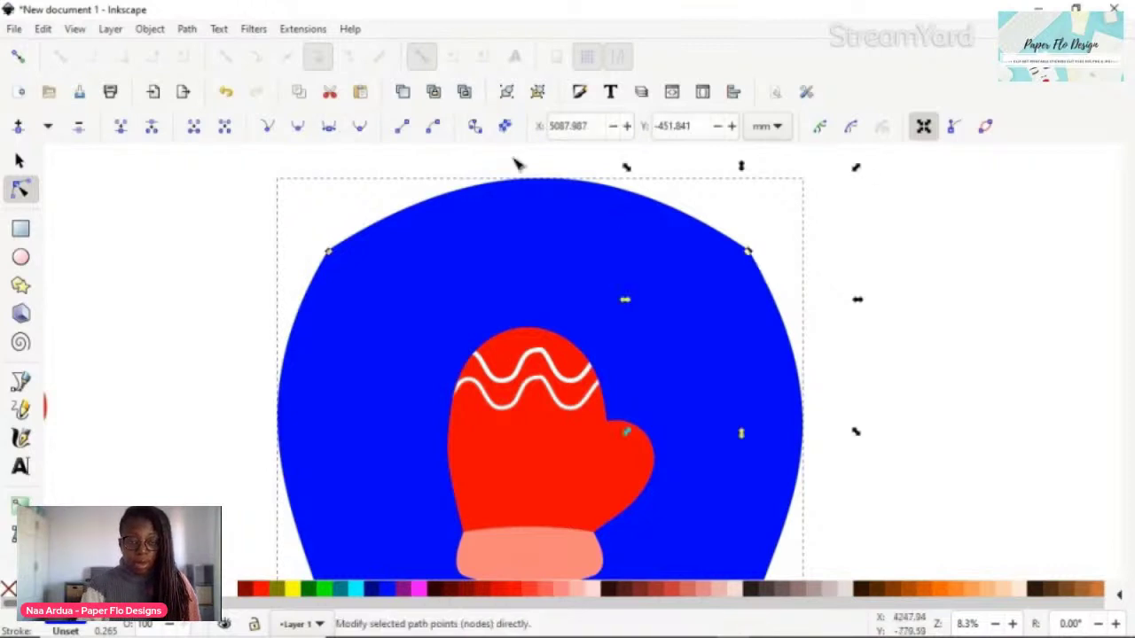
pyautogui.click(360, 128)
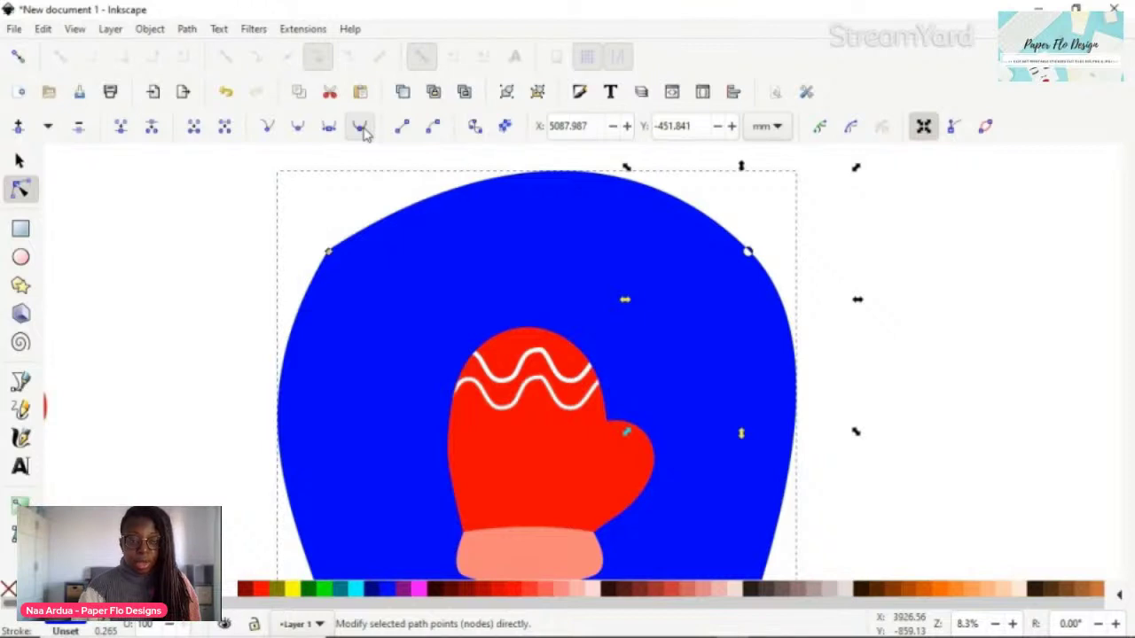
pyautogui.press('Tab')
pyautogui.click(360, 128)
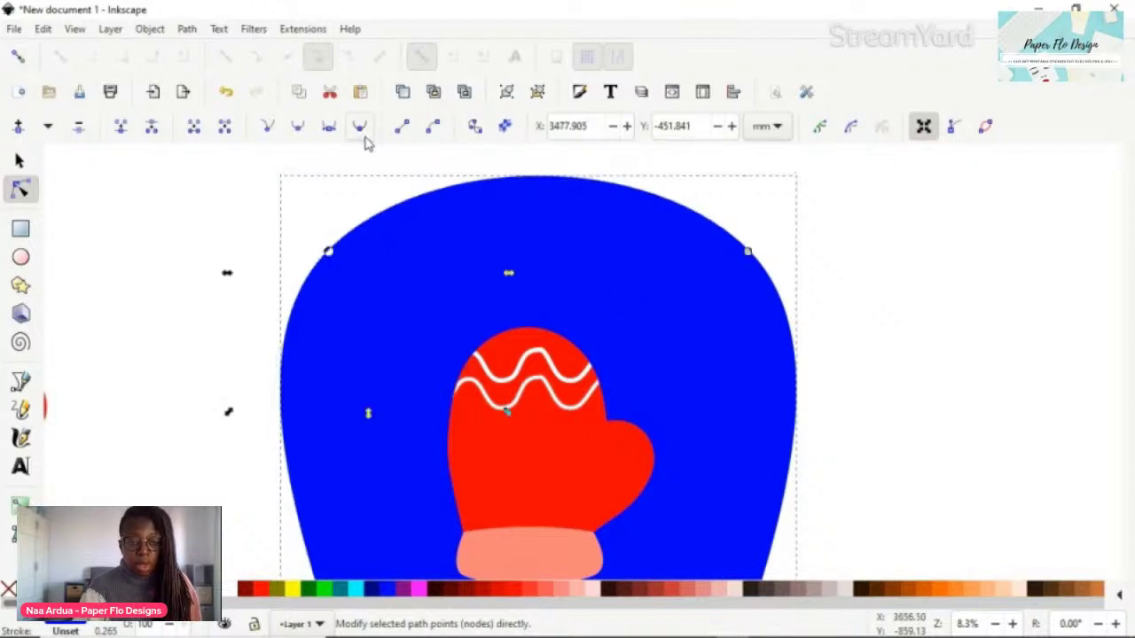
pyautogui.click(875, 326)
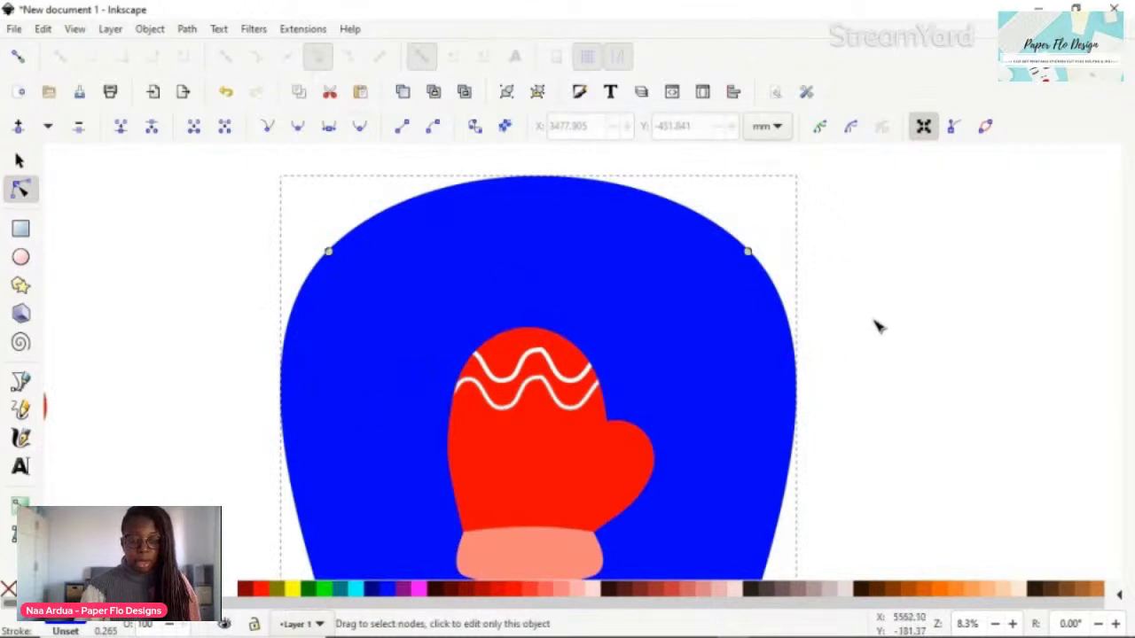
# Fill the salmon cuff with white, and deselect it
pyautogui.scroll(-3, 860, 326)
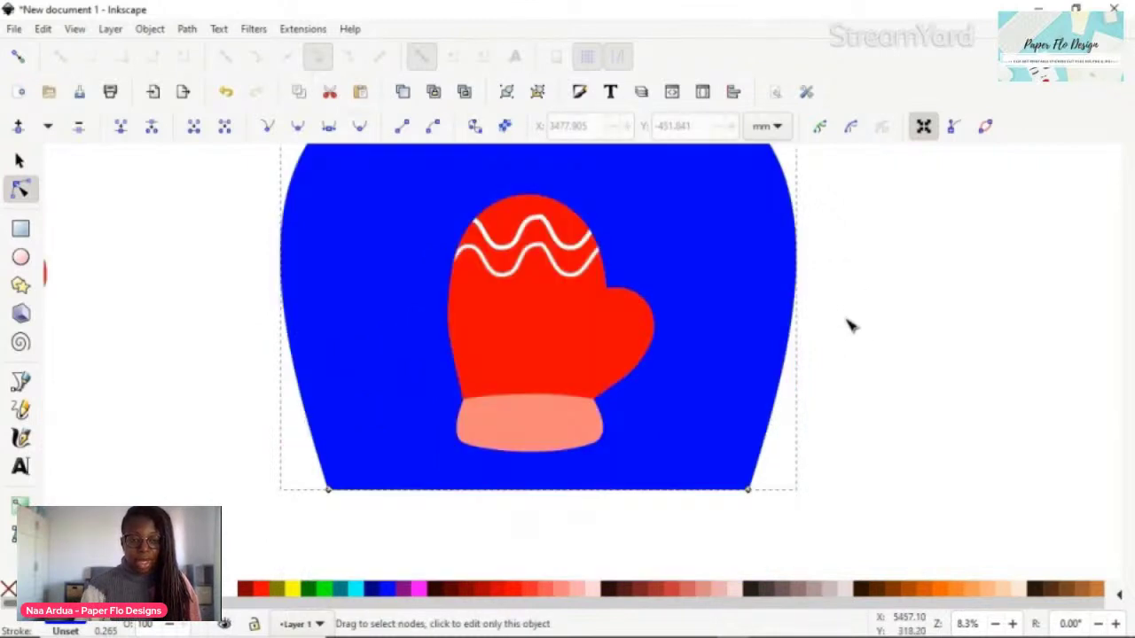
pyautogui.press('s')
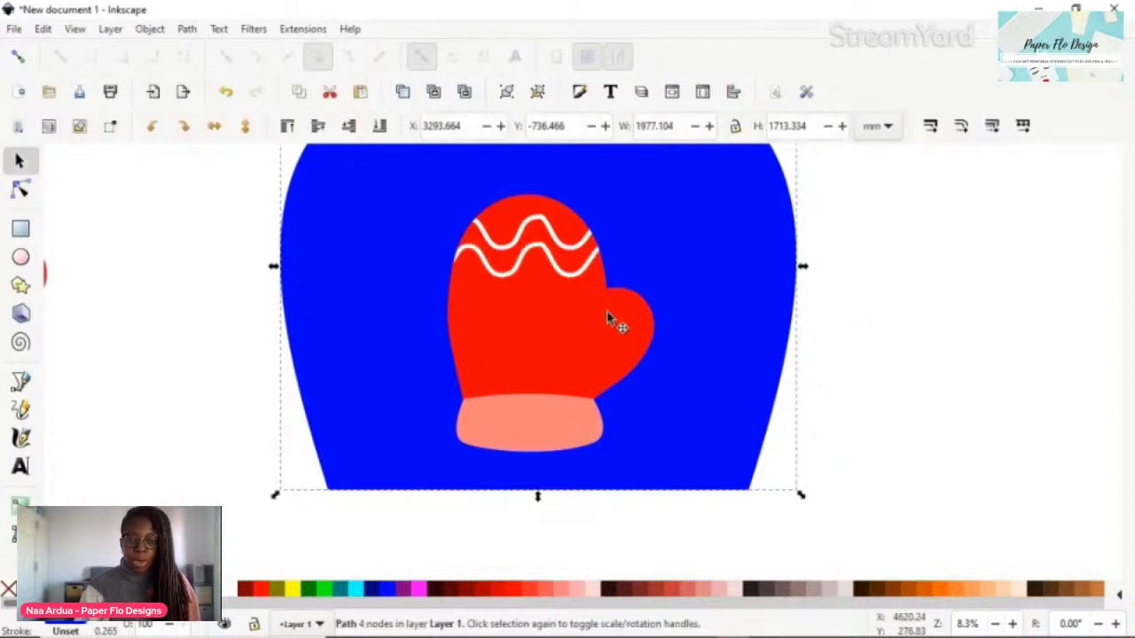
pyautogui.click(466, 439)
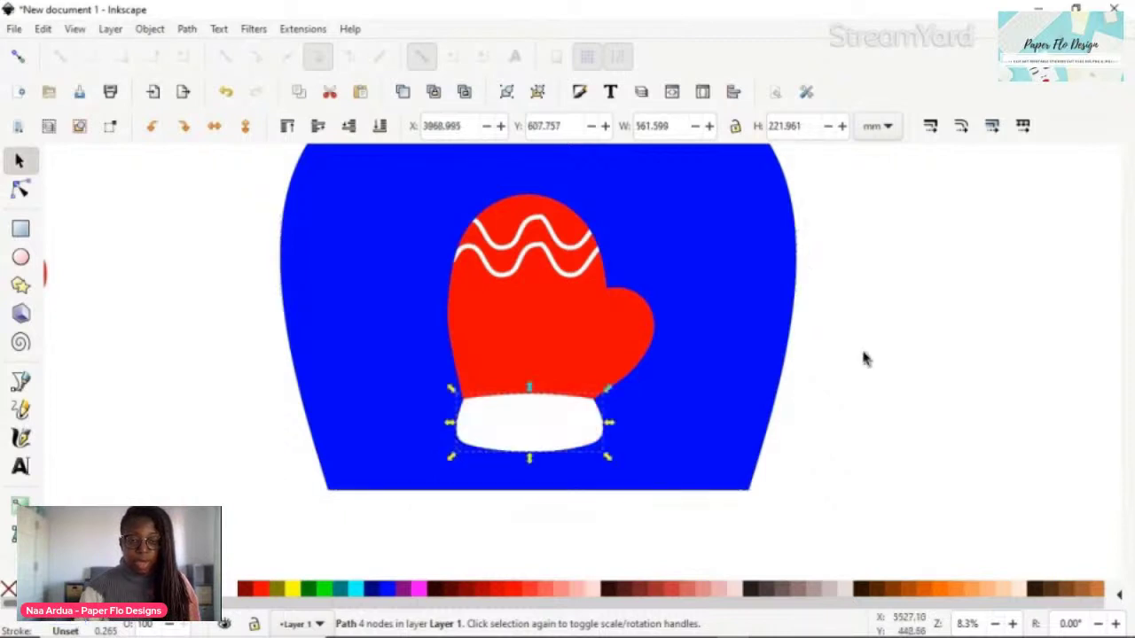
pyautogui.click(861, 360)
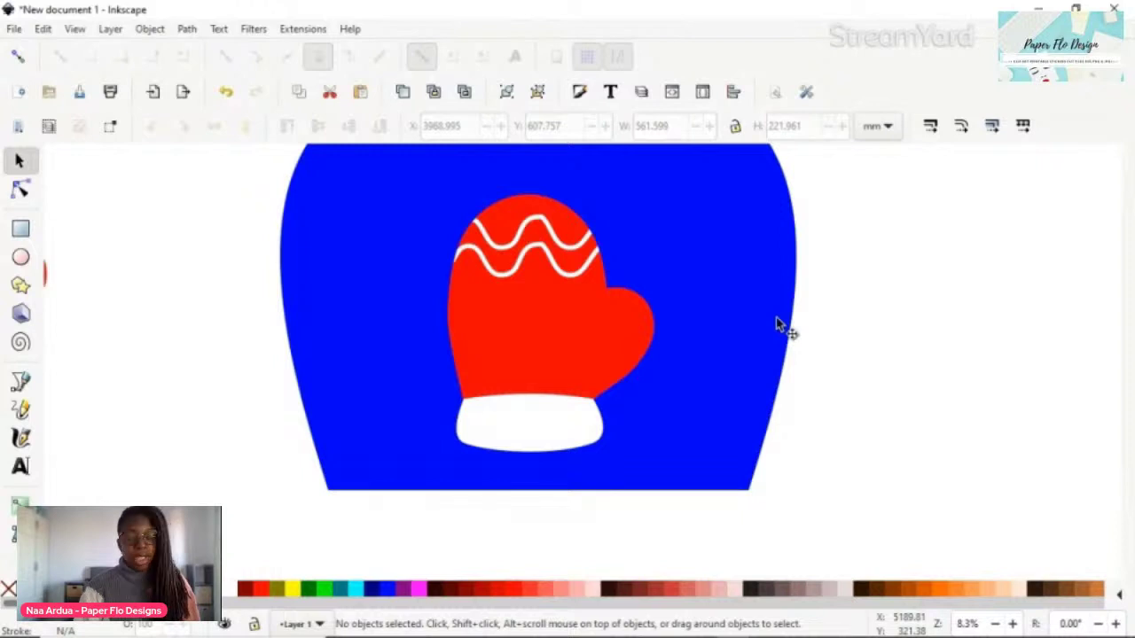
pyautogui.scroll(2, 557, 354)
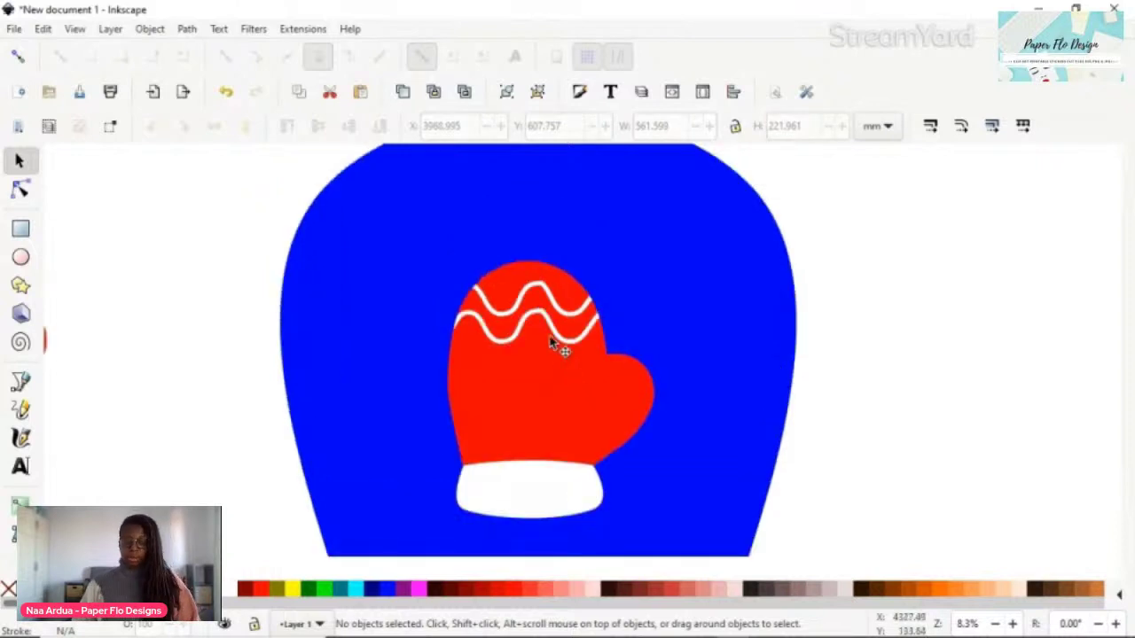
pyautogui.click(568, 399)
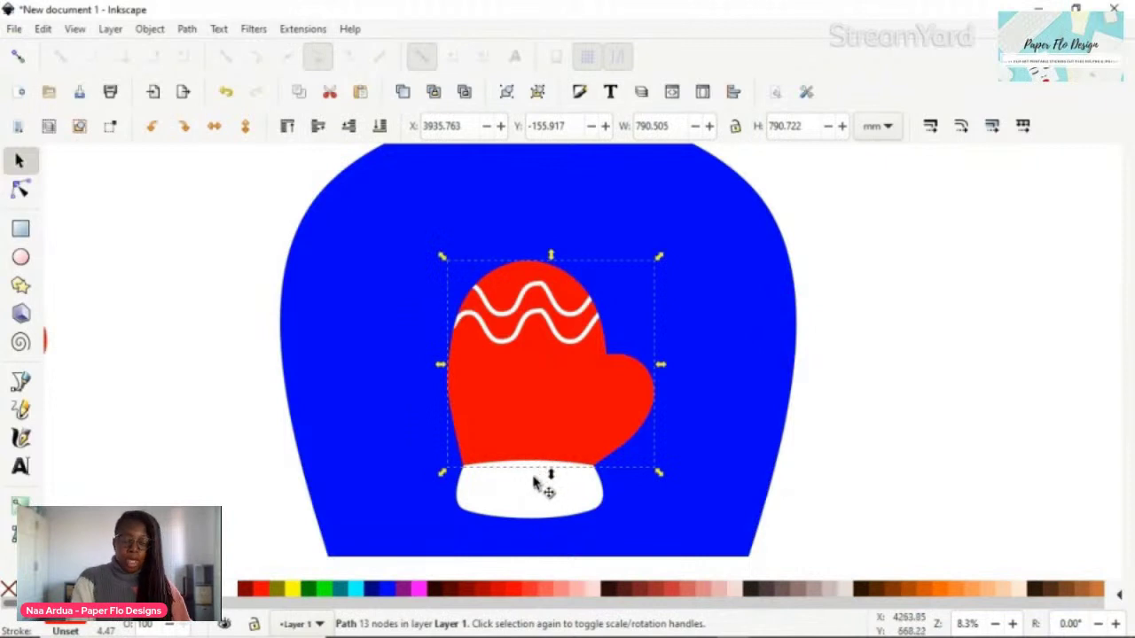
pyautogui.click(541, 483)
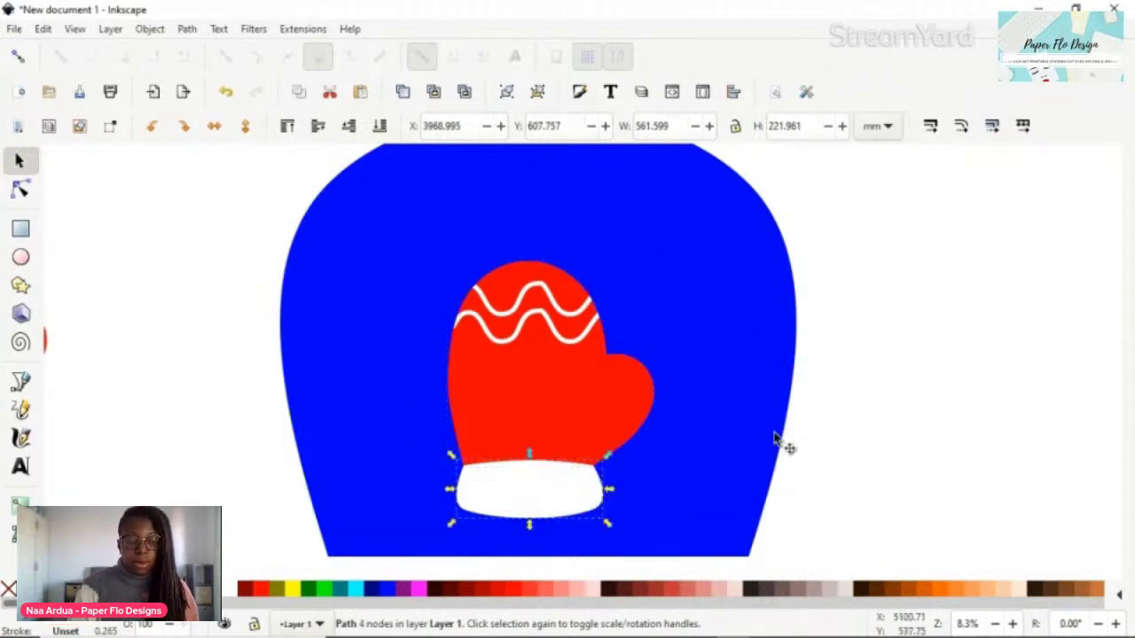
pyautogui.click(849, 399)
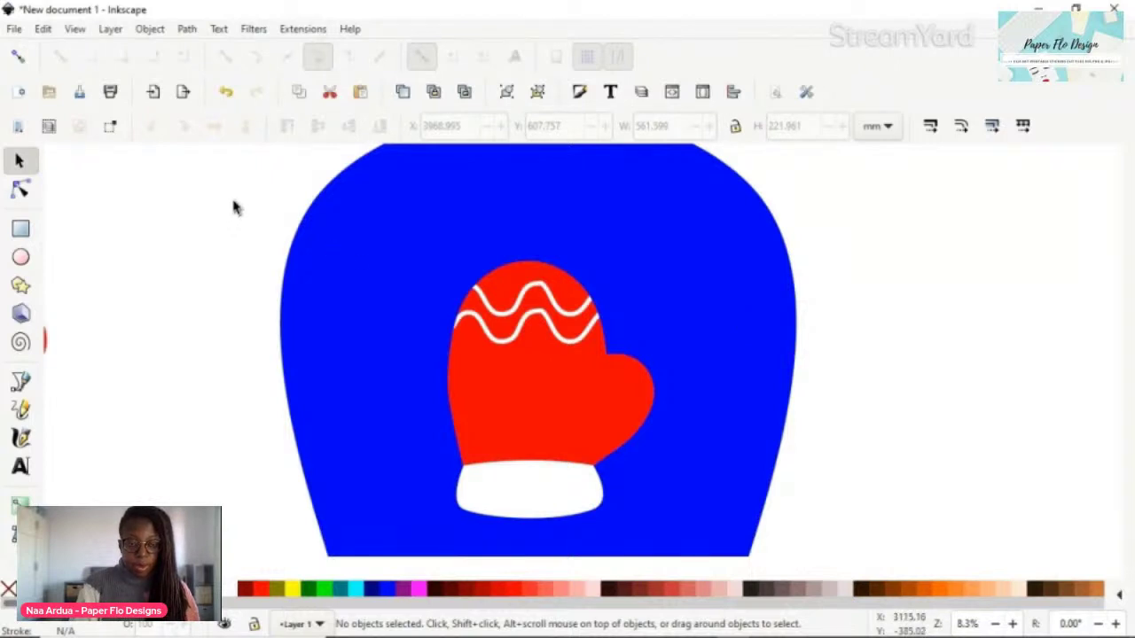
# Copy the patterned blue snowflake group and paste the copy beside the decorated mitten on the blue background
pyautogui.moveTo(957, 385); pyautogui.dragTo(1053, 361)
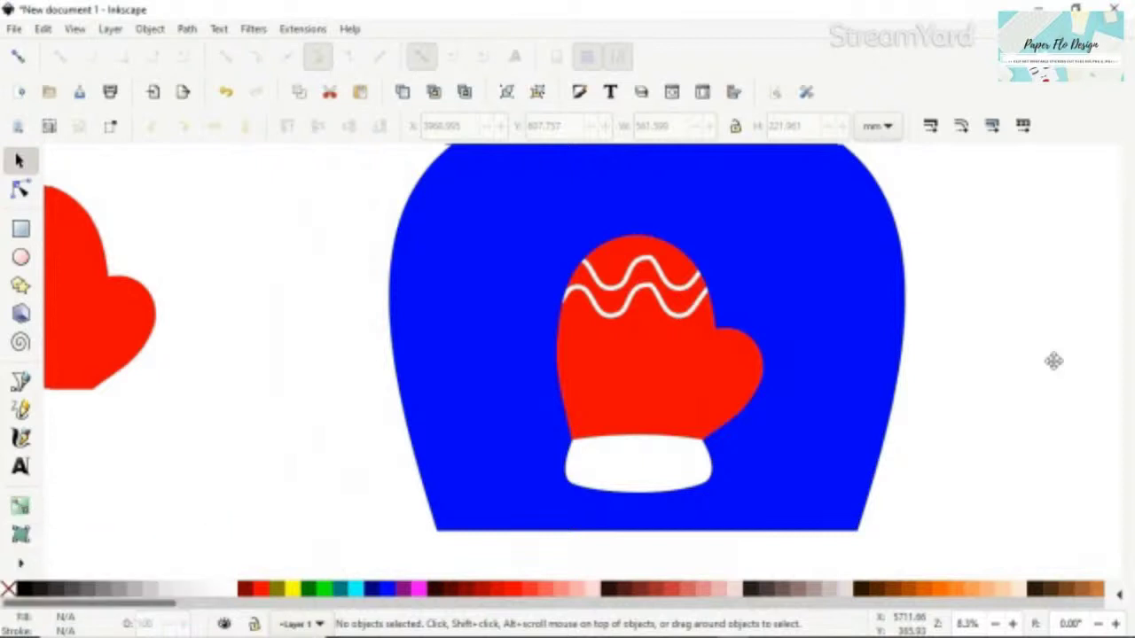
pyautogui.hscroll(-5, 249, 383)
pyautogui.click(248, 383)
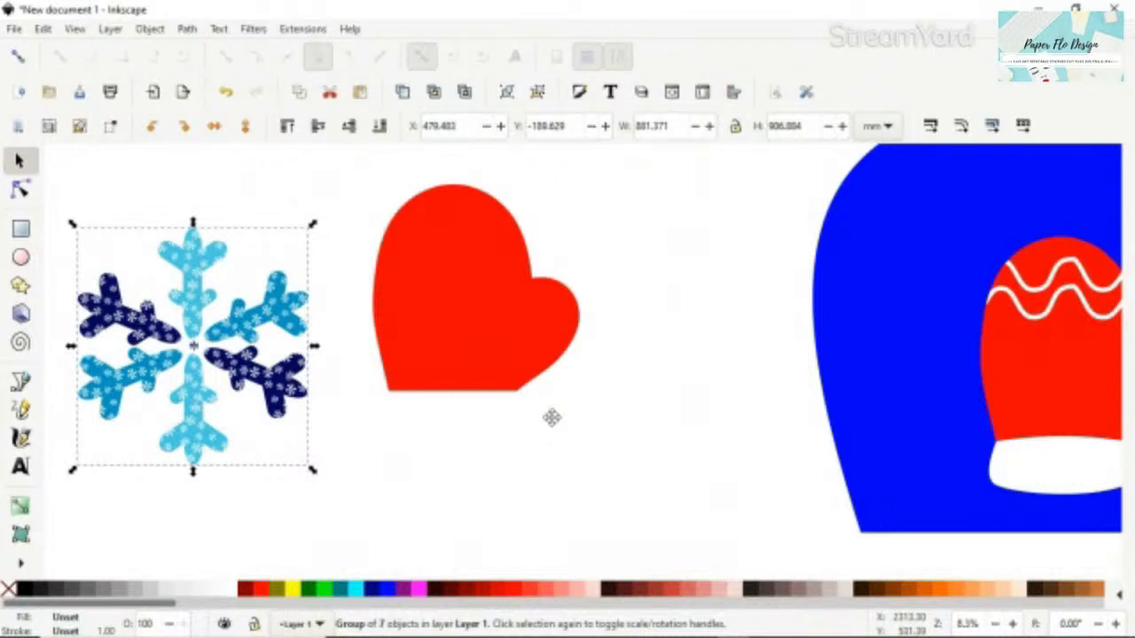
pyautogui.hscroll(5, 552, 417)
pyautogui.scroll(1, 551, 418)
pyautogui.click(653, 449)
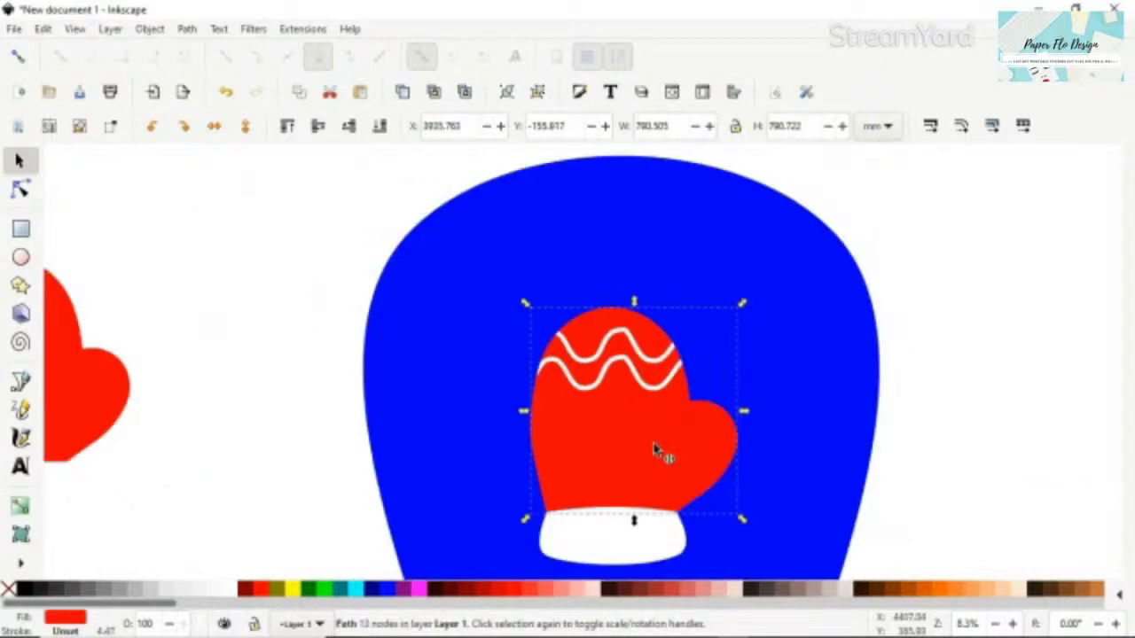
pyautogui.press('Escape')
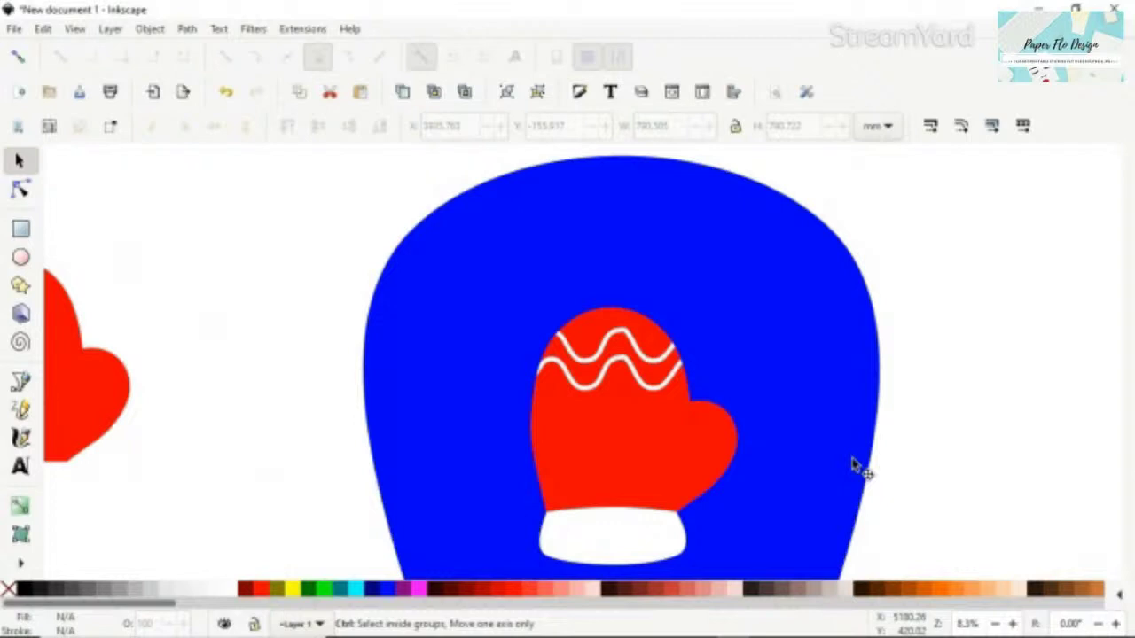
pyautogui.hotkey('ctrl', 'v')
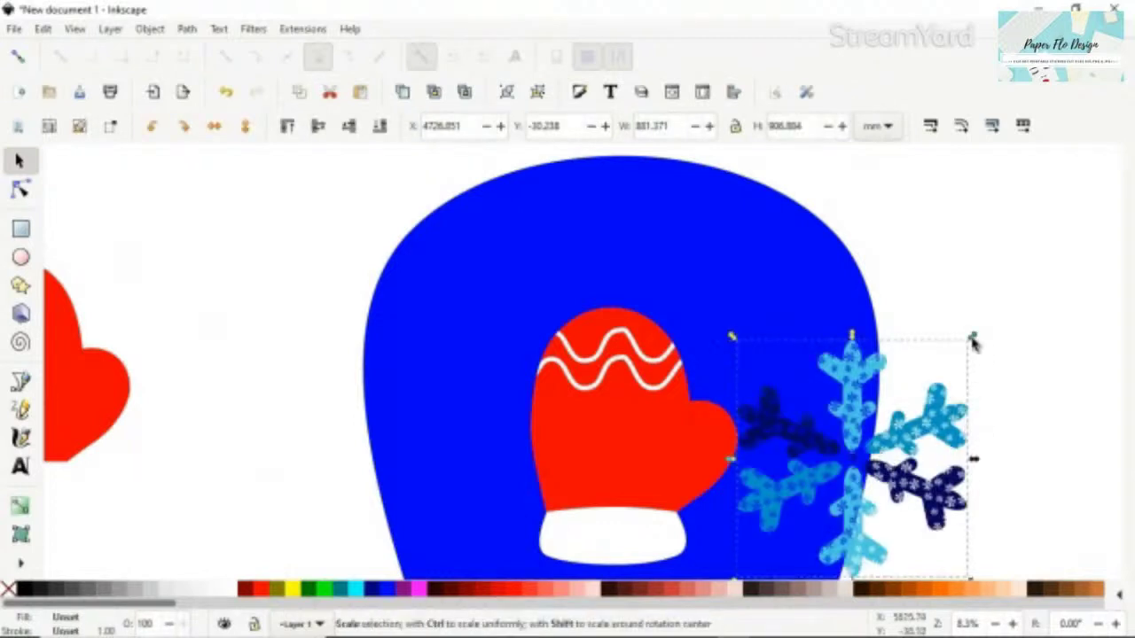
# Scale the pasted snowflake down to about 263 mm wide, place it on the mitten between the wavy lines and the cuff, and deselect it
pyautogui.moveTo(970, 337); pyautogui.dragTo(892, 425)
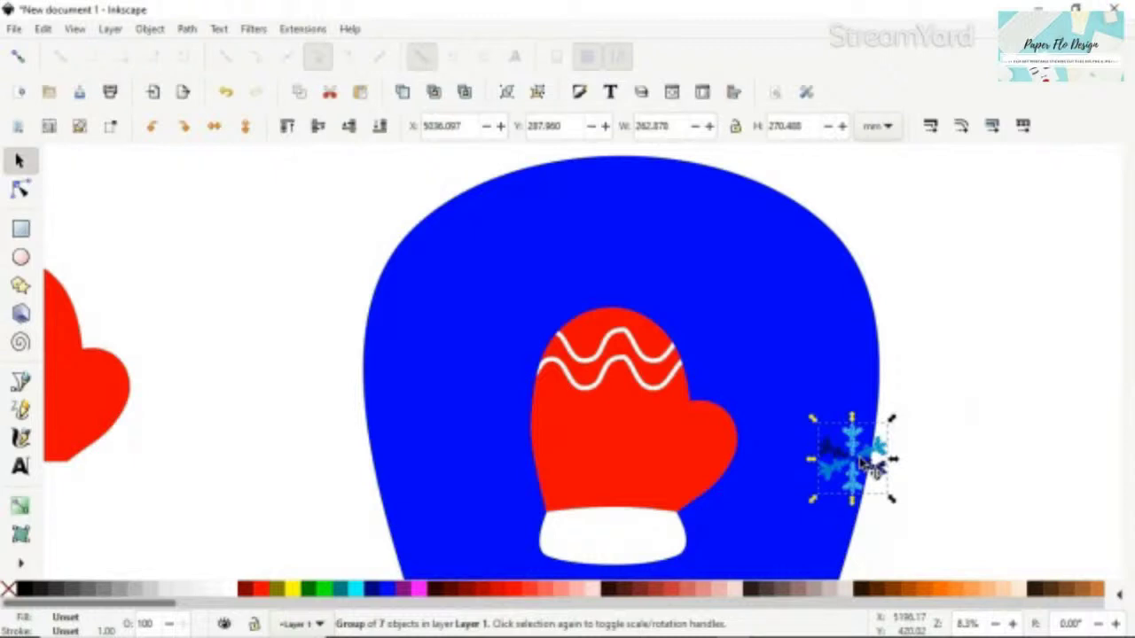
pyautogui.moveTo(872, 464); pyautogui.dragTo(632, 457)
pyautogui.click(906, 432)
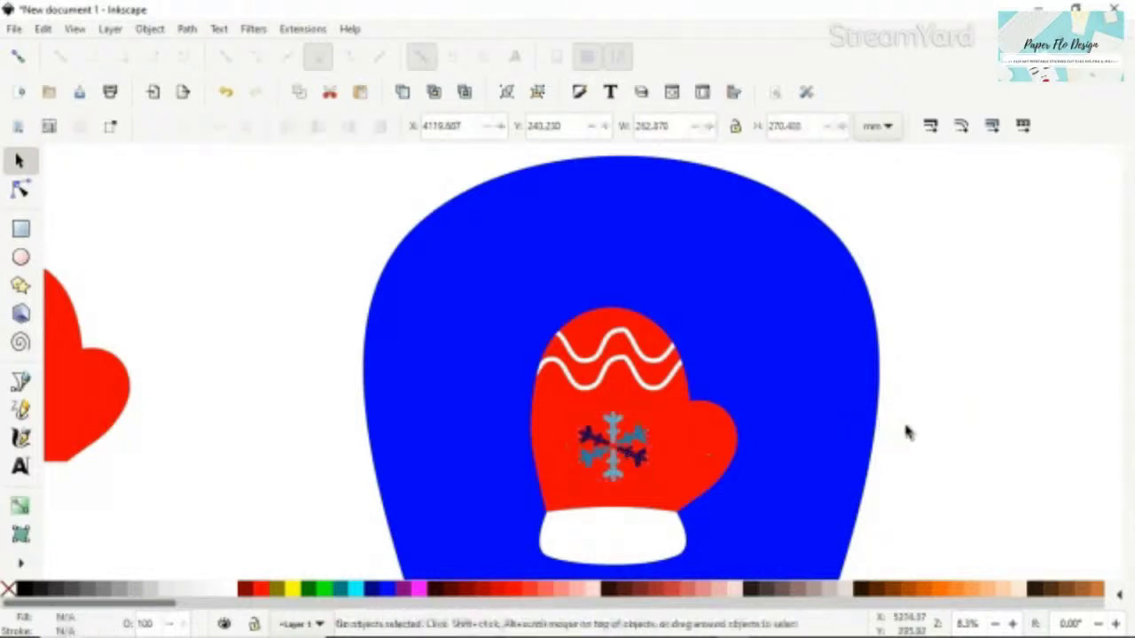
# Group the red mitten, white cuff, two wavy lines and snowflake, leaving the blue background out
pyautogui.scroll(-2, 901, 425)
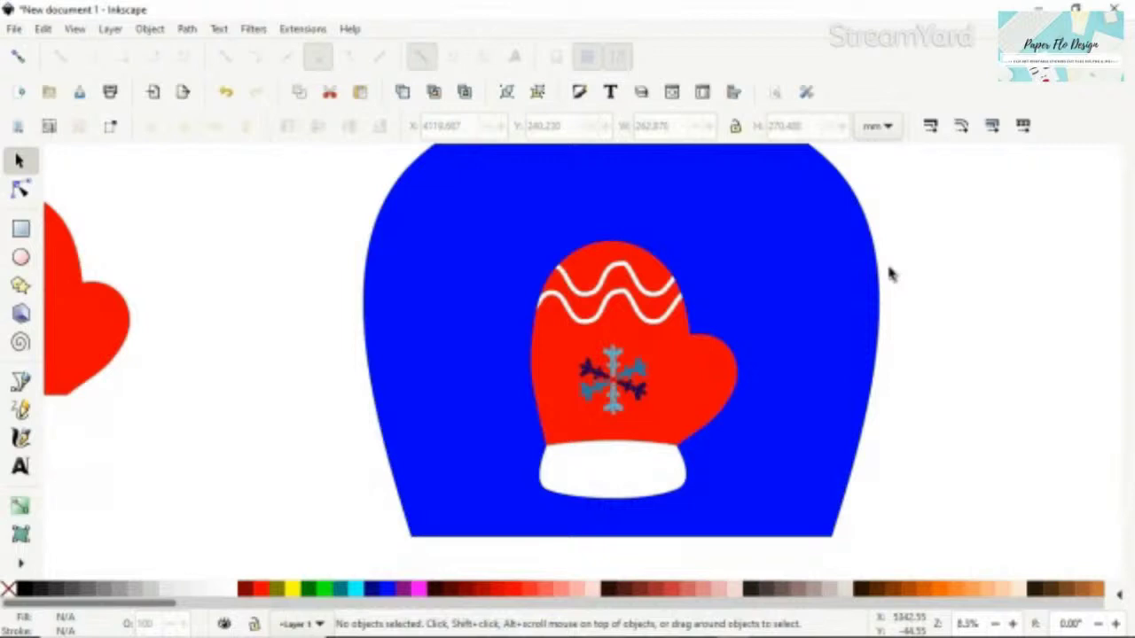
pyautogui.moveTo(327, 173); pyautogui.dragTo(669, 306)
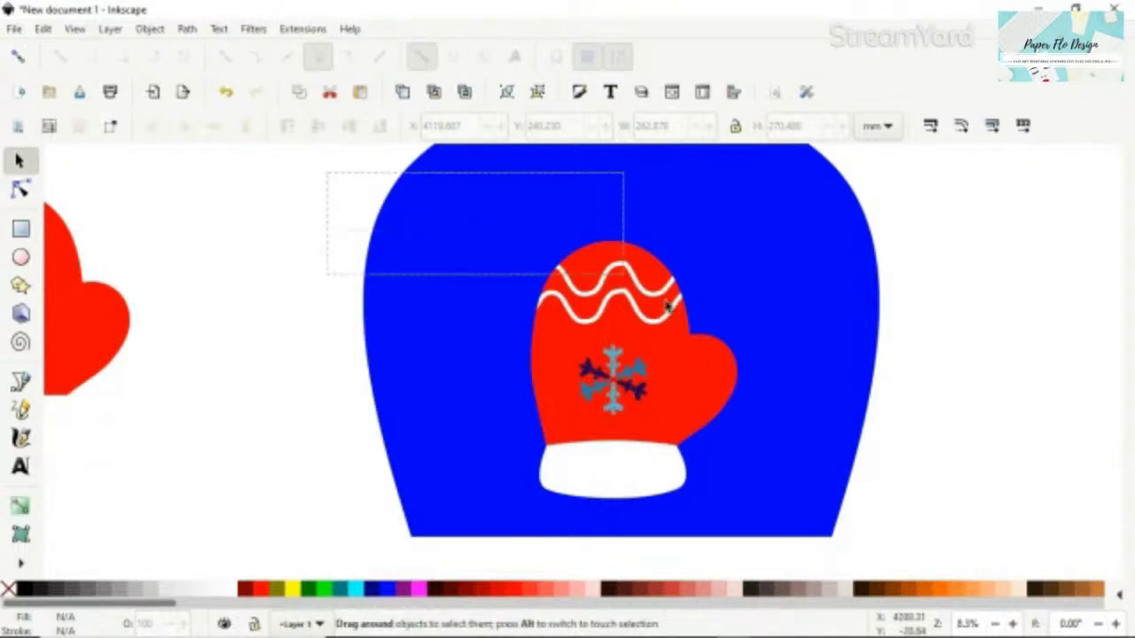
pyautogui.moveTo(670, 305); pyautogui.dragTo(696, 332)
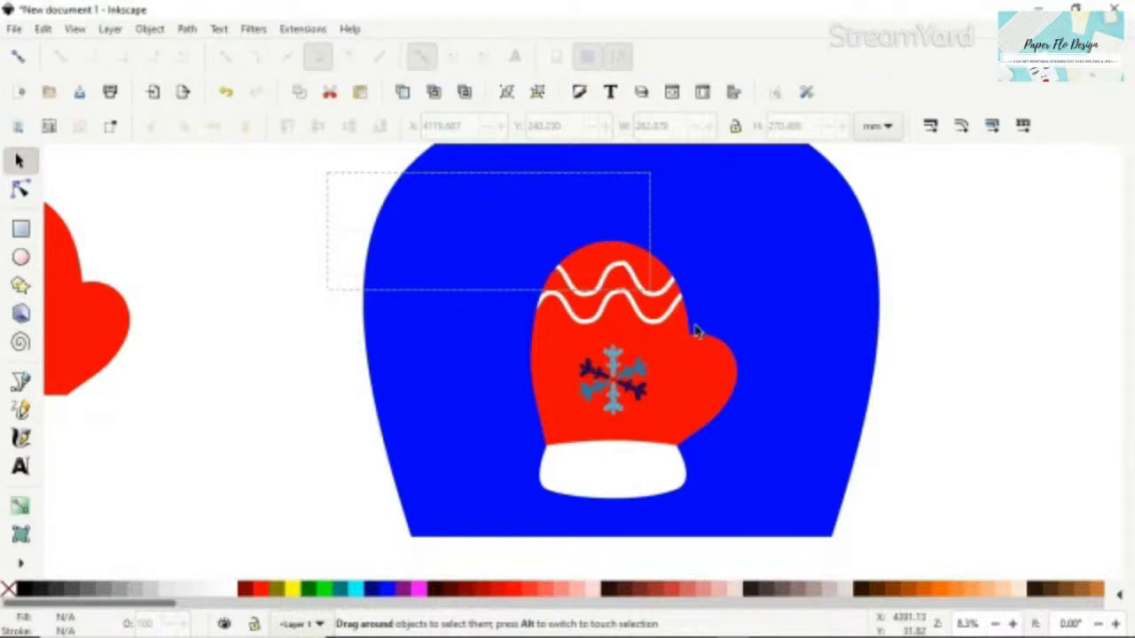
pyautogui.moveTo(697, 332); pyautogui.dragTo(792, 409)
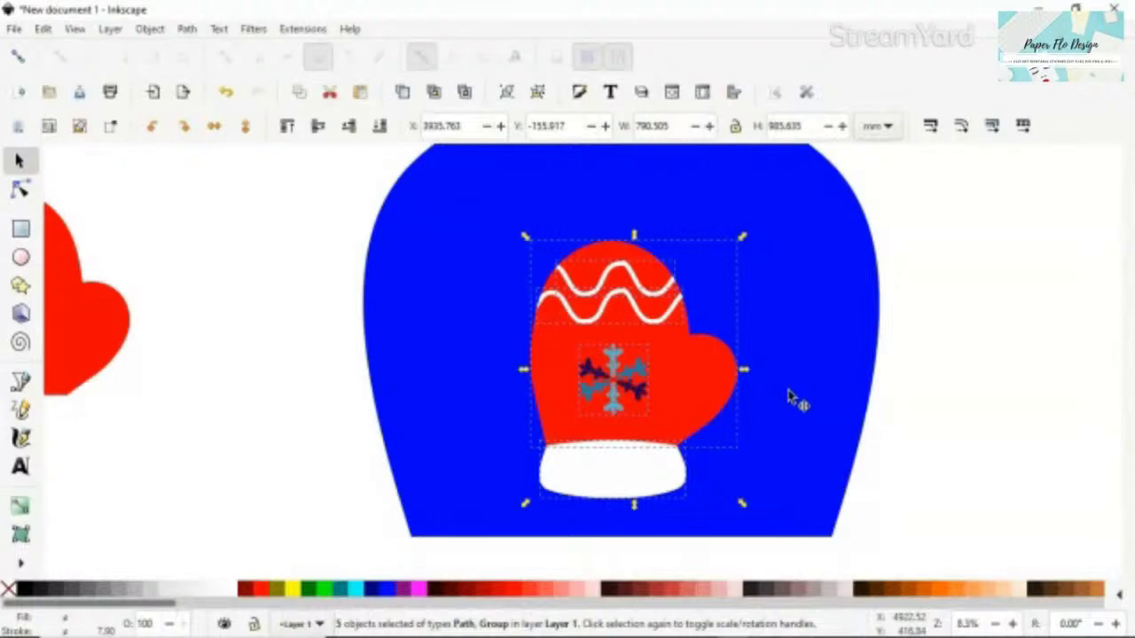
pyautogui.hotkey('ctrl', 'g')
# Move the mitten group to the right half of the blue background and place a horizontally flipped duplicate in the left half
pyautogui.moveTo(714, 365); pyautogui.dragTo(736, 350)
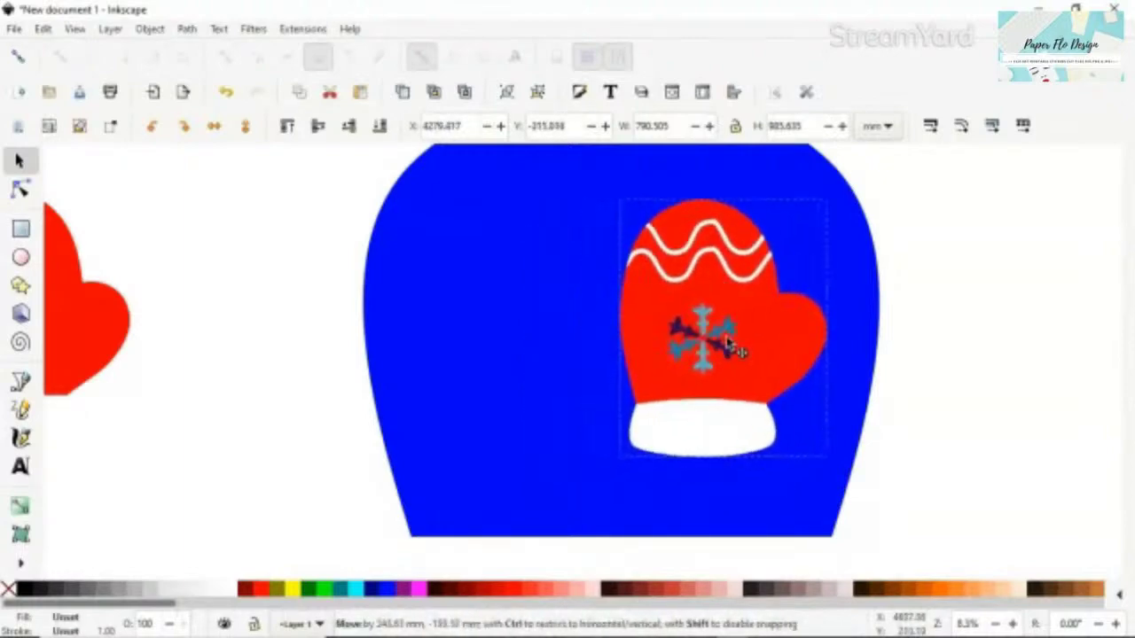
pyautogui.moveTo(940, 292); pyautogui.dragTo(938, 295)
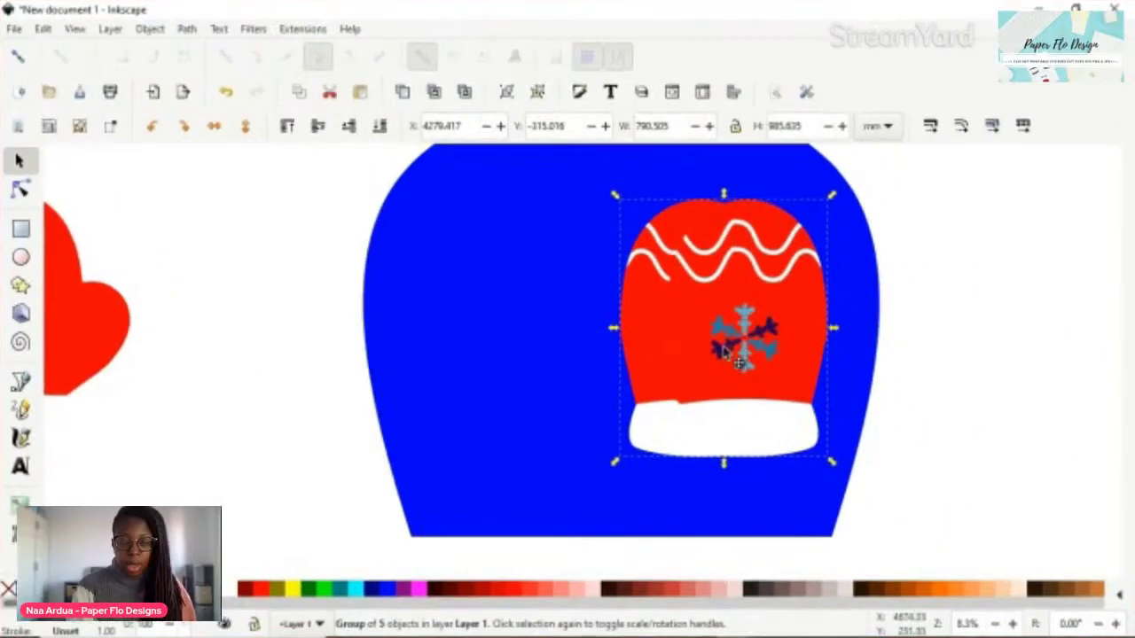
pyautogui.moveTo(725, 353); pyautogui.dragTo(502, 349)
pyautogui.click(546, 433)
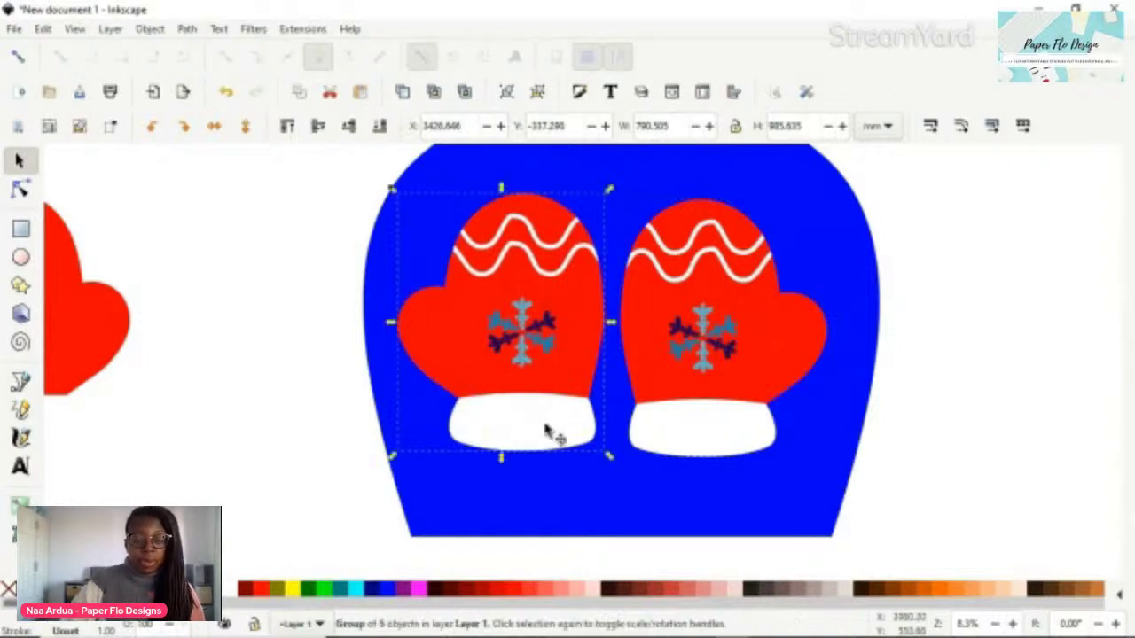
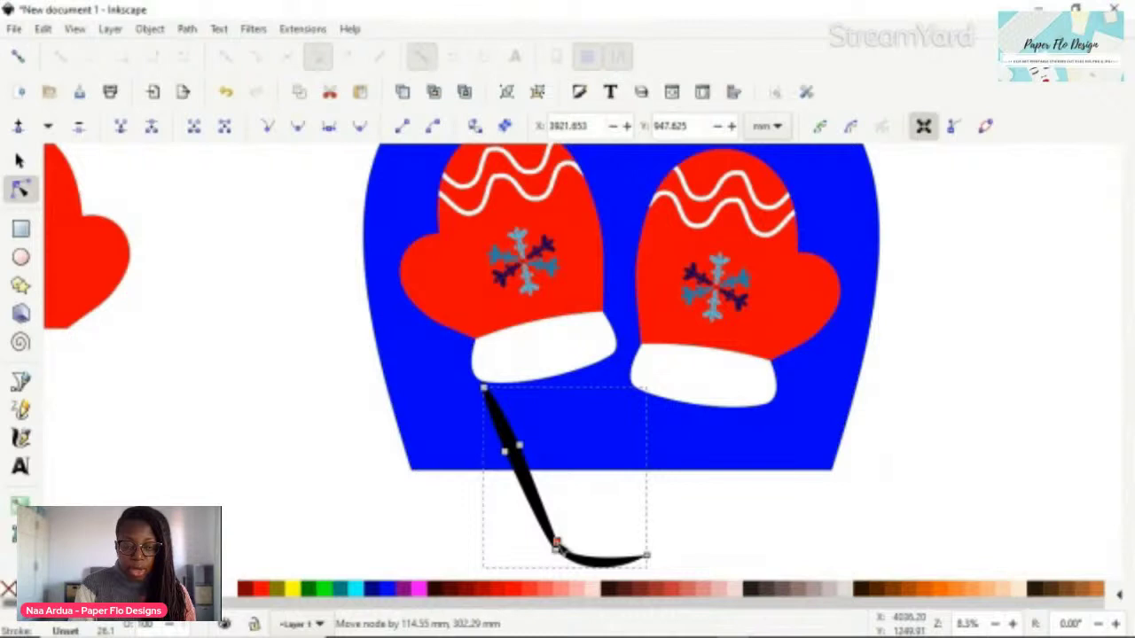
# Even out the black string's thickness by shifting the inner-edge nodes at its upper end, middle and lower bend
pyautogui.click(556, 542)
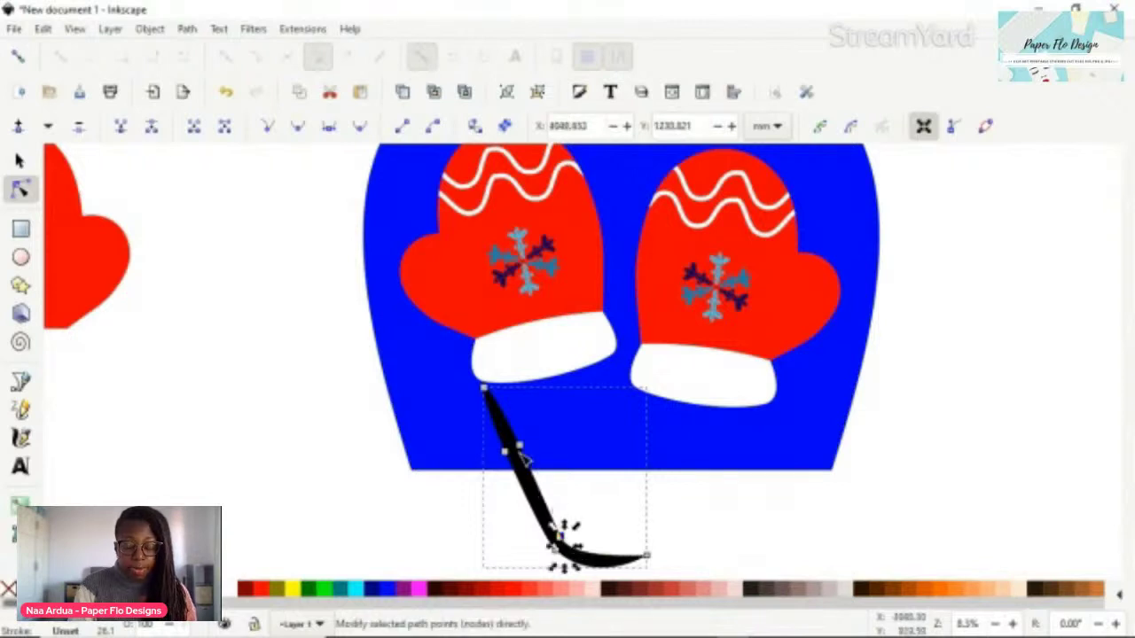
pyautogui.moveTo(523, 458); pyautogui.dragTo(522, 460)
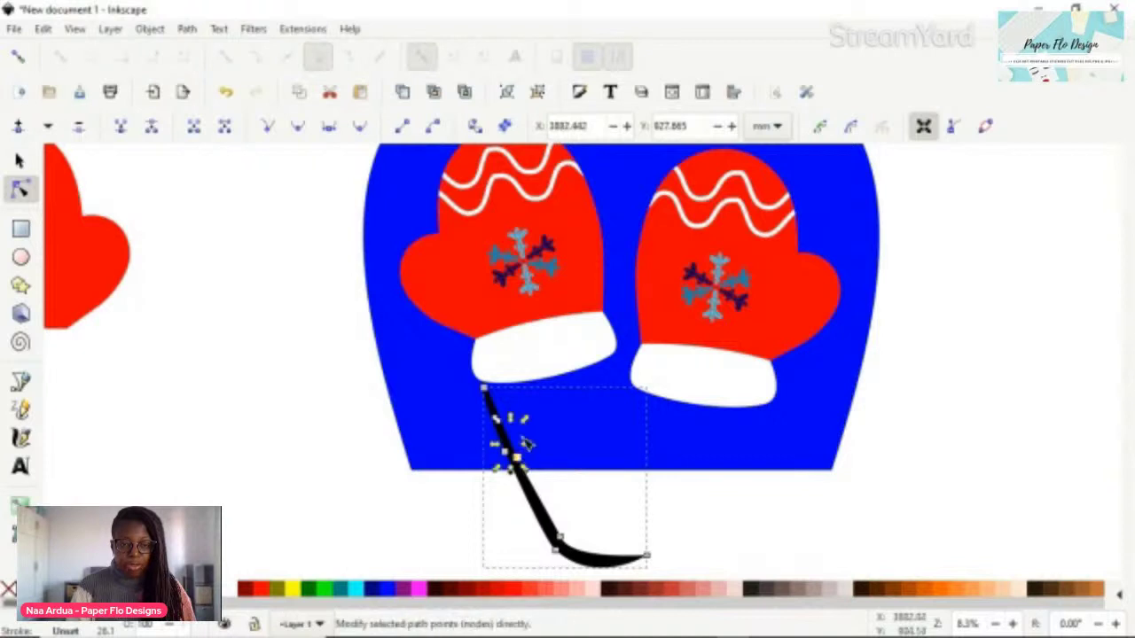
pyautogui.click(485, 390)
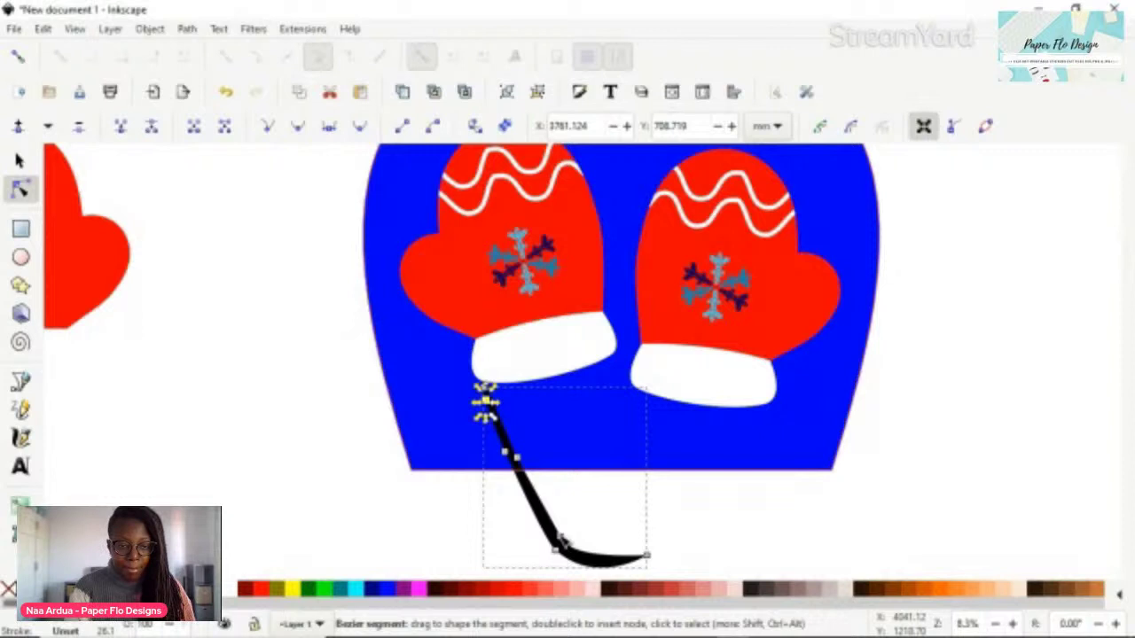
pyautogui.click(559, 538)
pyautogui.moveTo(561, 537); pyautogui.dragTo(558, 539)
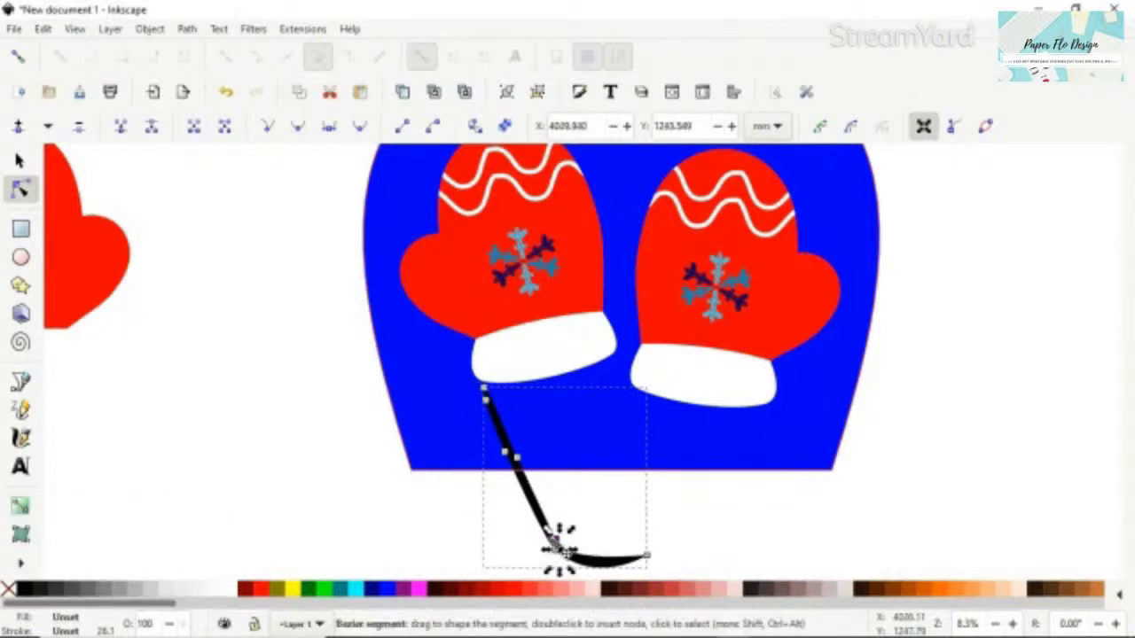
# Add a node near the free end of the black string's lower curve and reposition it to turn the tip upward
pyautogui.click(638, 564)
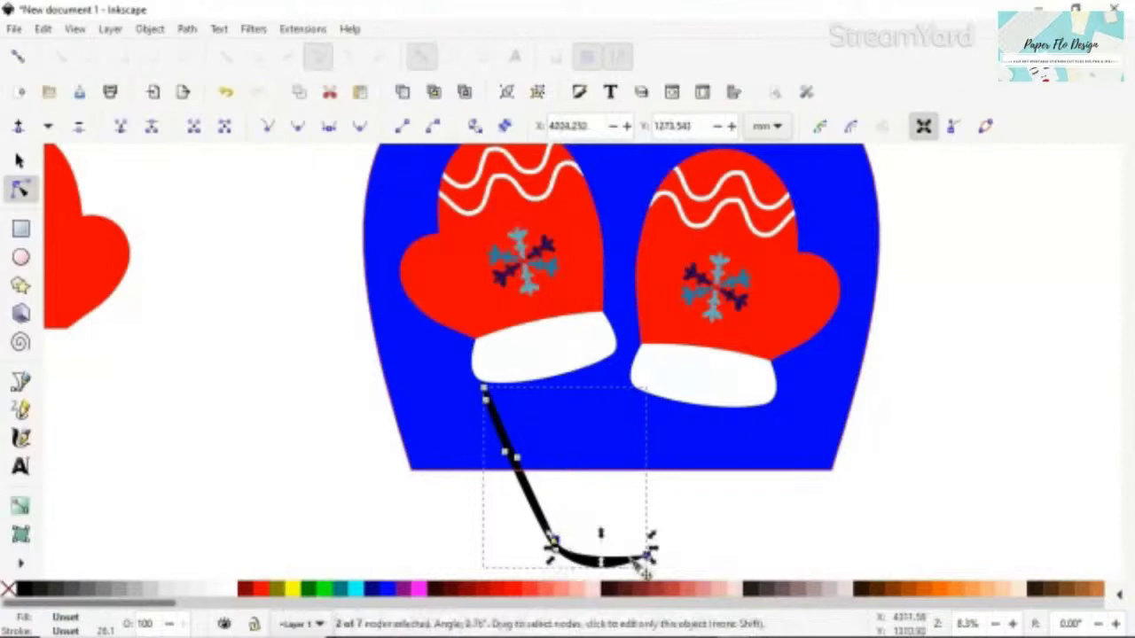
pyautogui.click(644, 559)
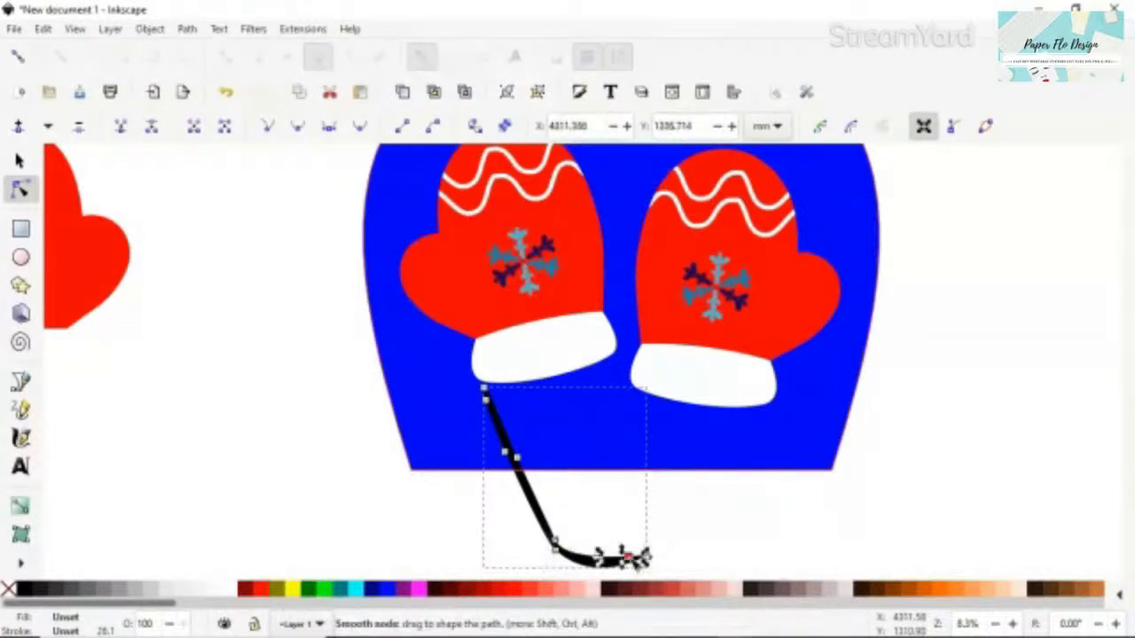
pyautogui.moveTo(633, 557); pyautogui.dragTo(635, 533)
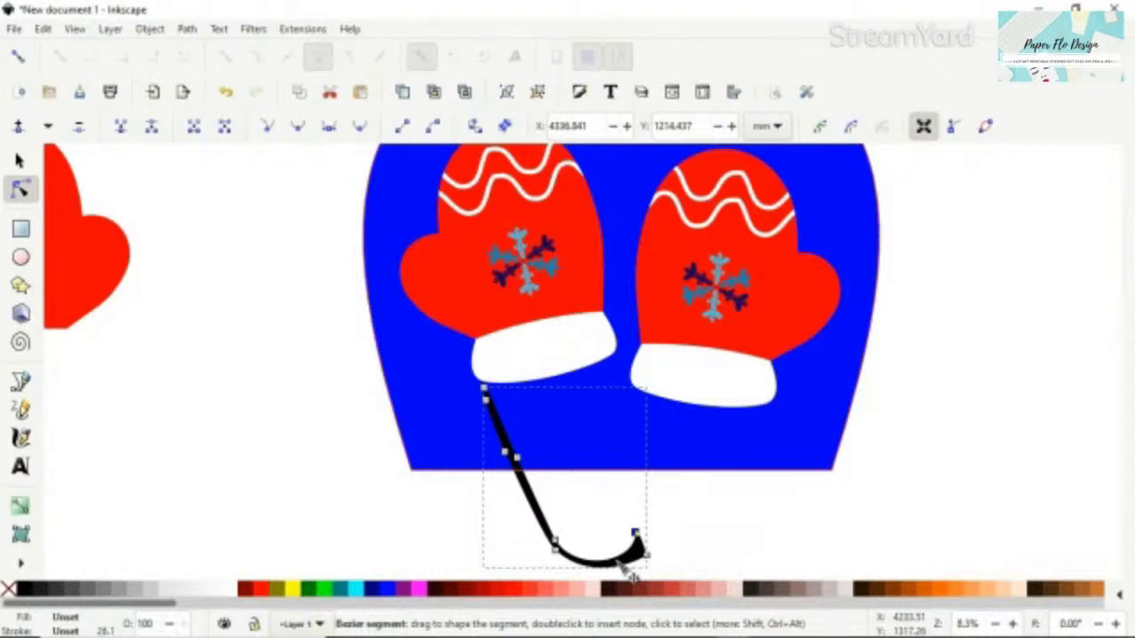
pyautogui.click(631, 570)
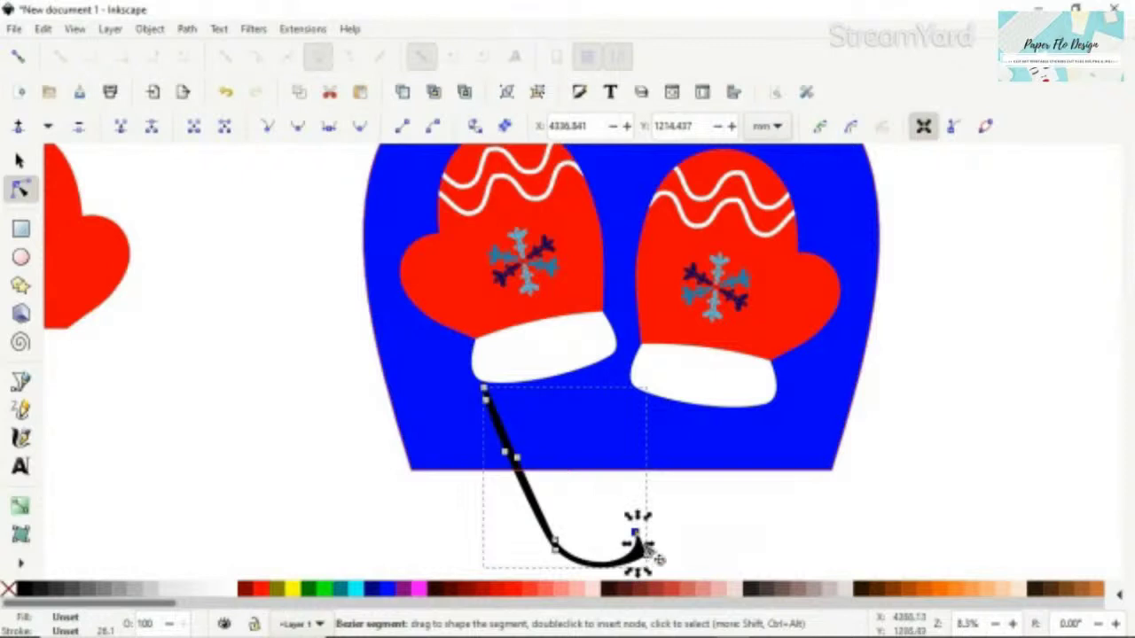
pyautogui.moveTo(648, 540); pyautogui.dragTo(644, 538)
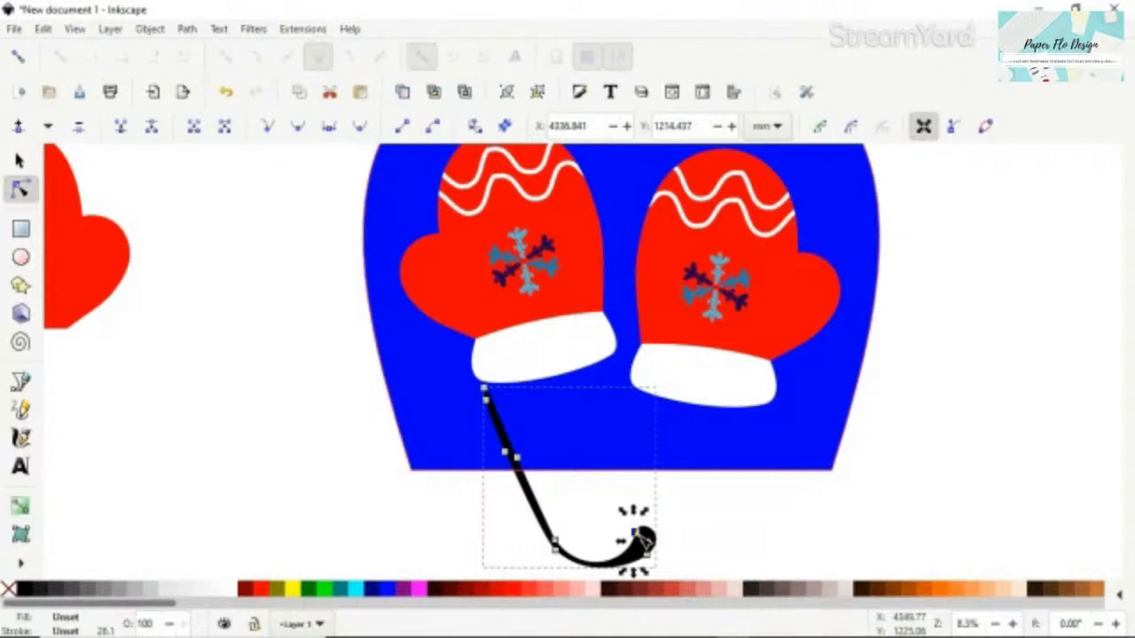
pyautogui.moveTo(640, 539); pyautogui.dragTo(650, 544)
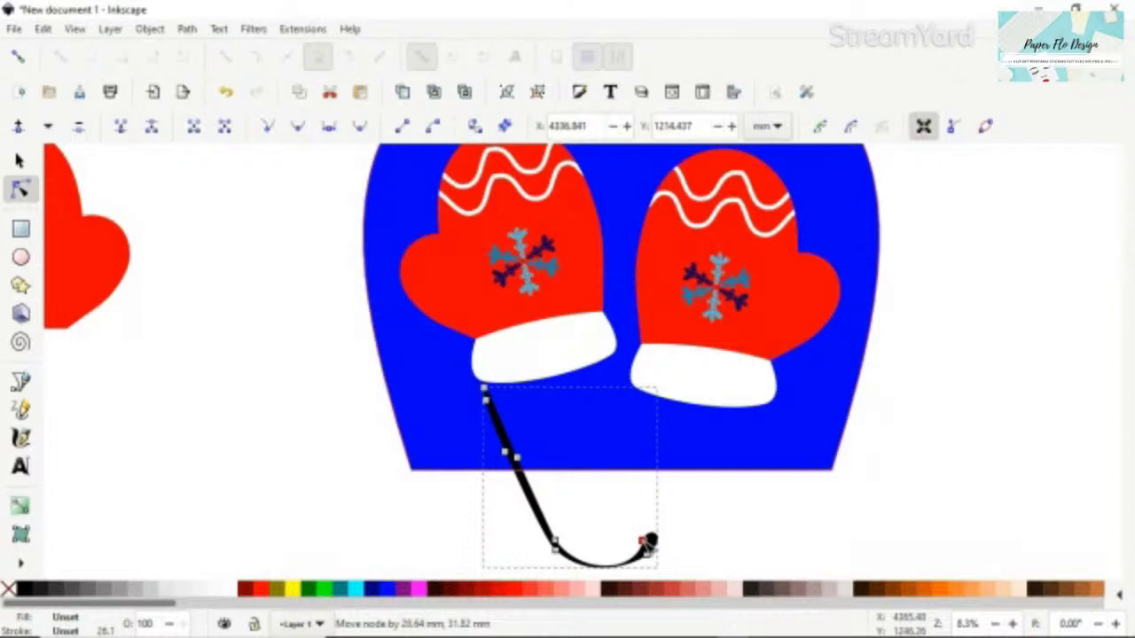
pyautogui.moveTo(650, 541); pyautogui.dragTo(648, 538)
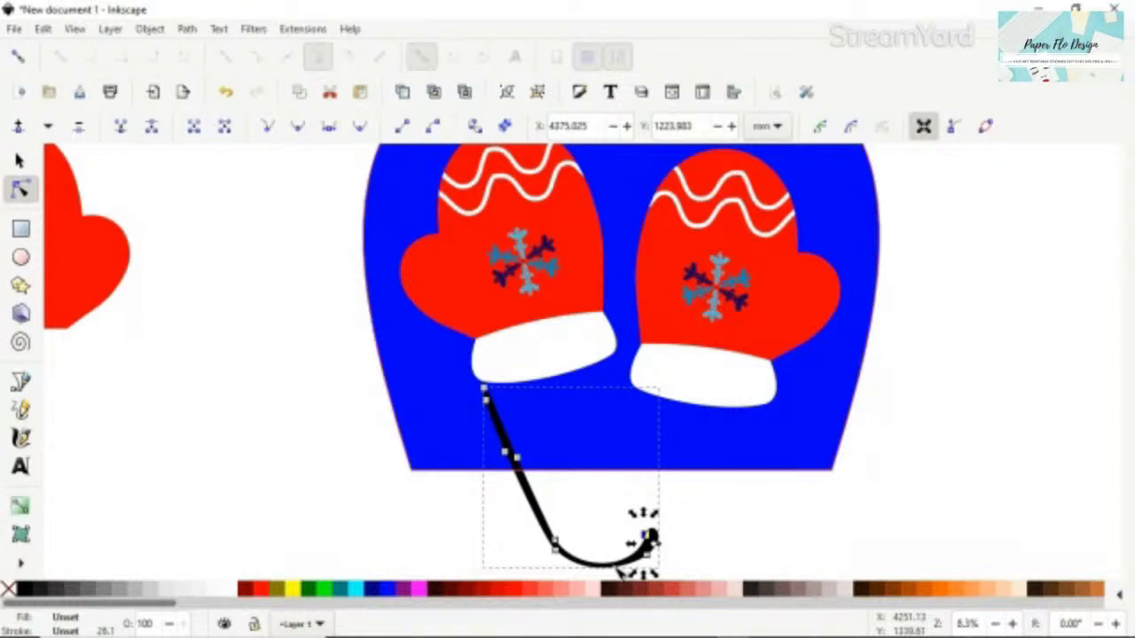
# Raise the end node of the black string and slim the adjoining segment into an upturned hook, then deselect the path
pyautogui.click(650, 542)
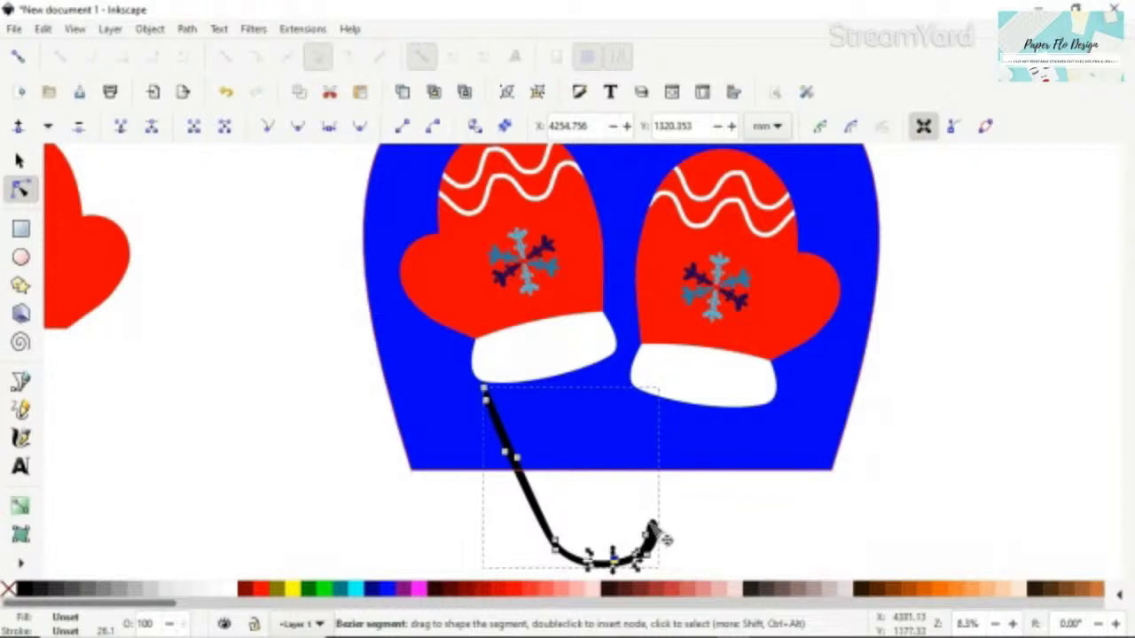
pyautogui.moveTo(653, 539); pyautogui.dragTo(656, 521)
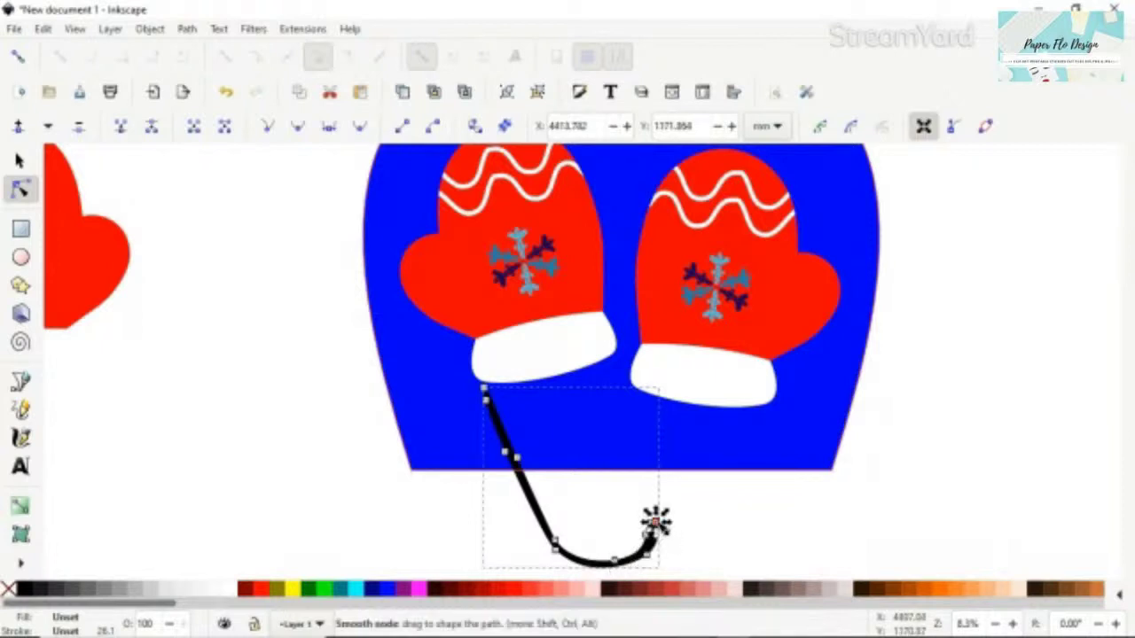
pyautogui.click(691, 535)
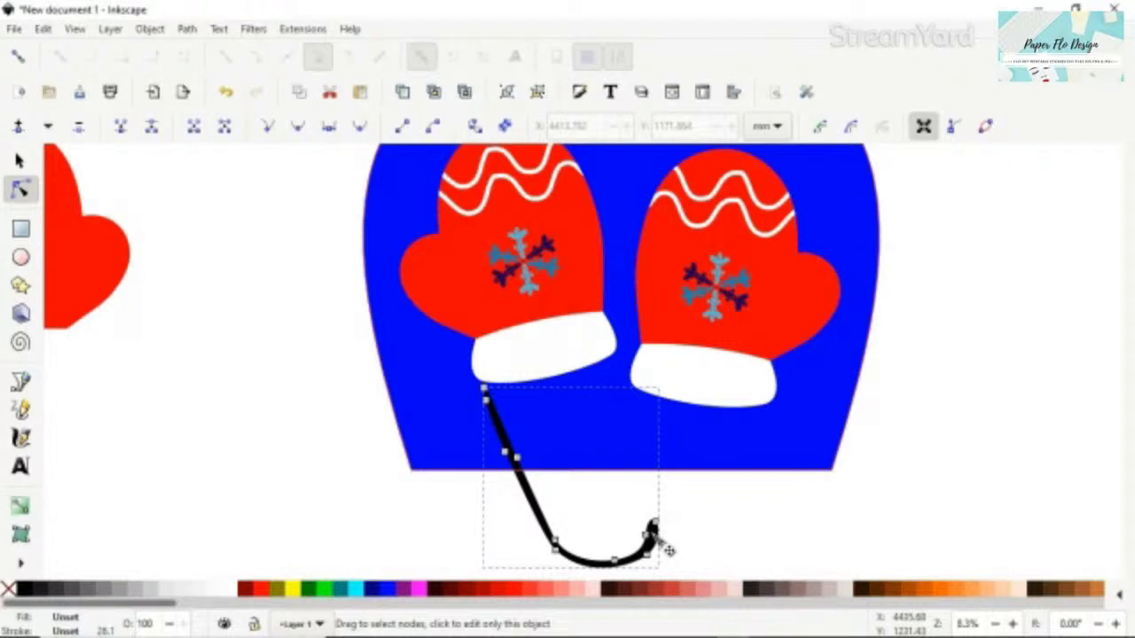
pyautogui.moveTo(657, 541); pyautogui.dragTo(654, 533)
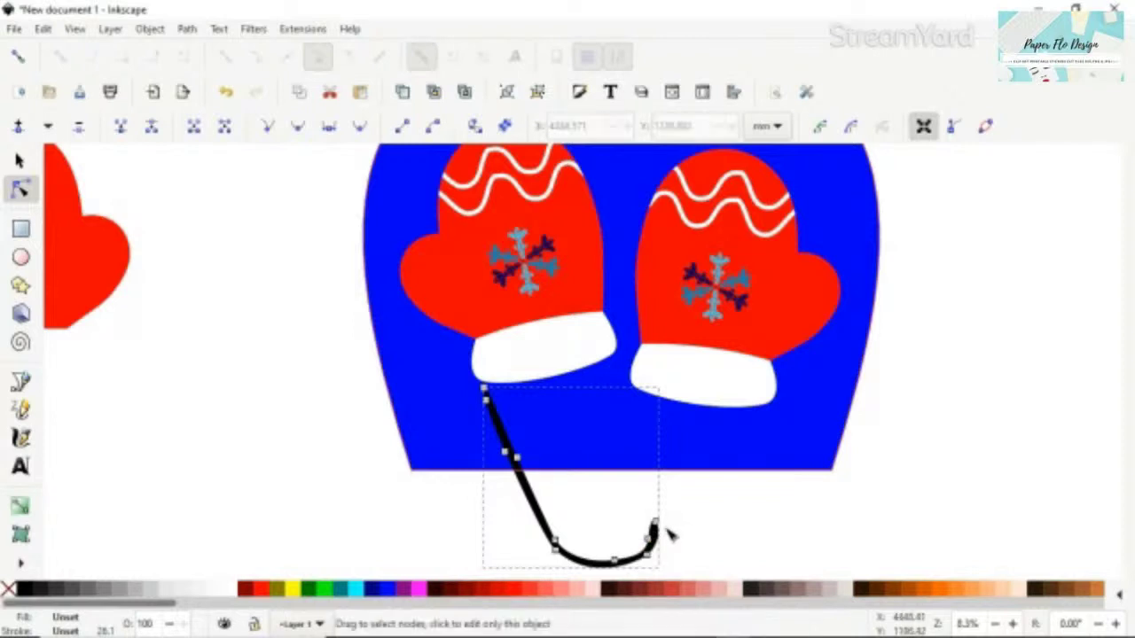
pyautogui.click(674, 536)
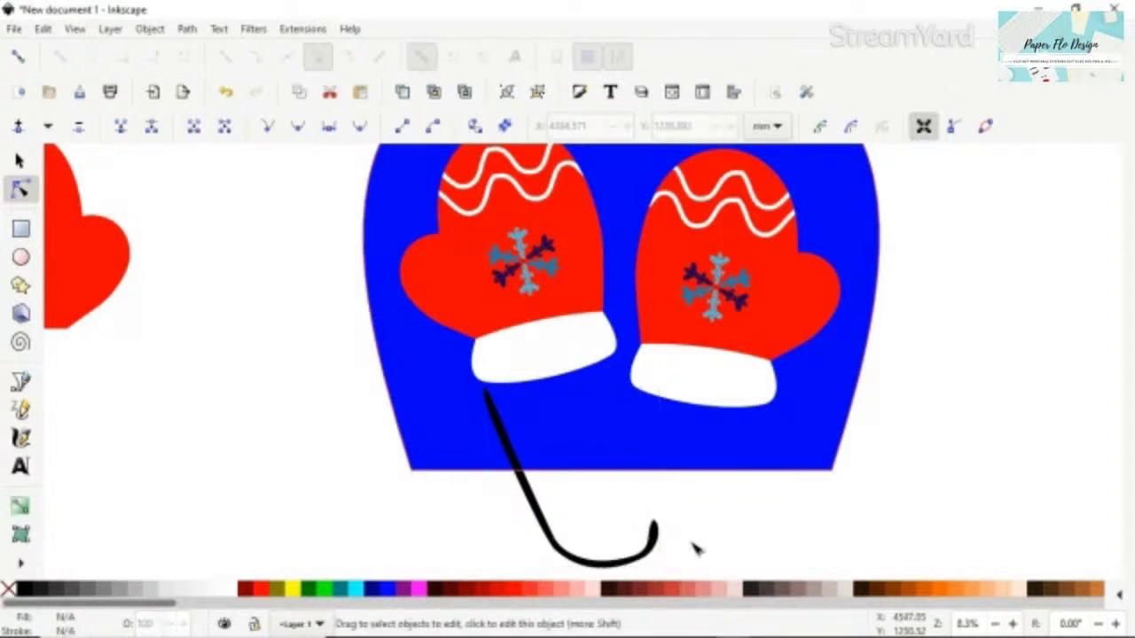
# Bend the black string's upper half outward by shifting both middle nodes right, adding an upper-edge node and evening the segment's thickness
pyautogui.click(521, 464)
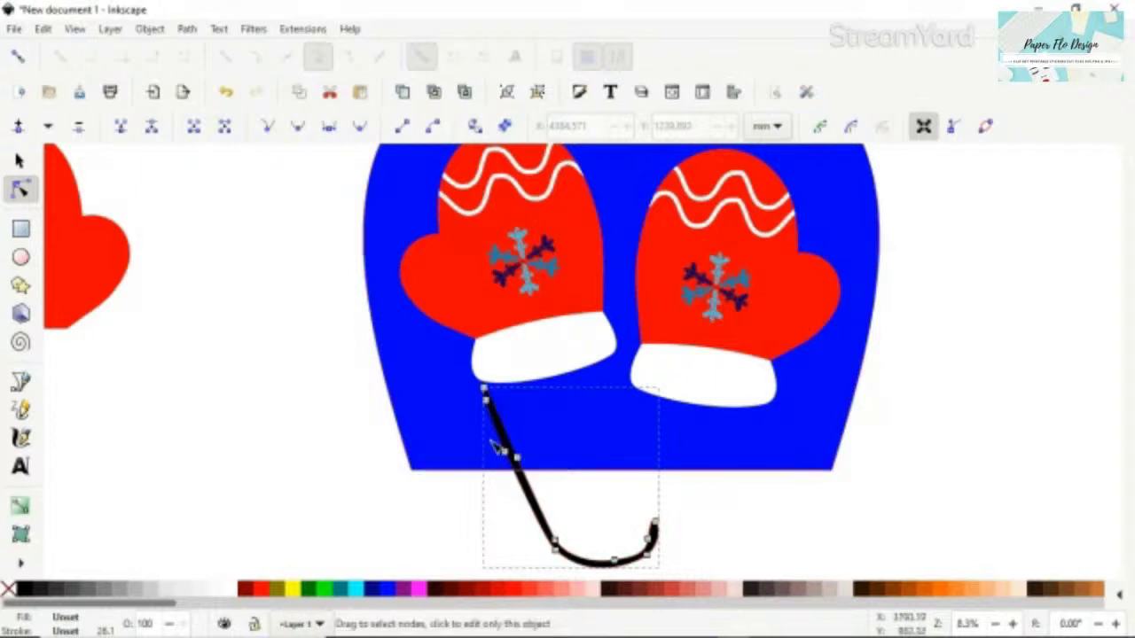
pyautogui.moveTo(513, 455); pyautogui.dragTo(573, 452)
pyautogui.click(573, 452)
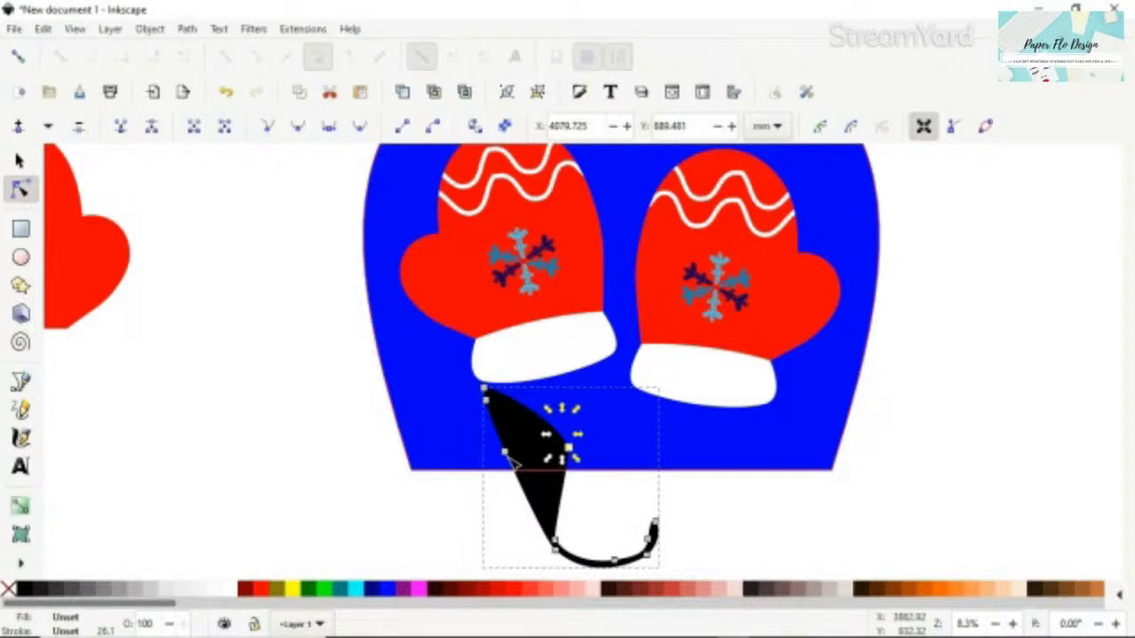
pyautogui.moveTo(509, 458); pyautogui.dragTo(566, 457)
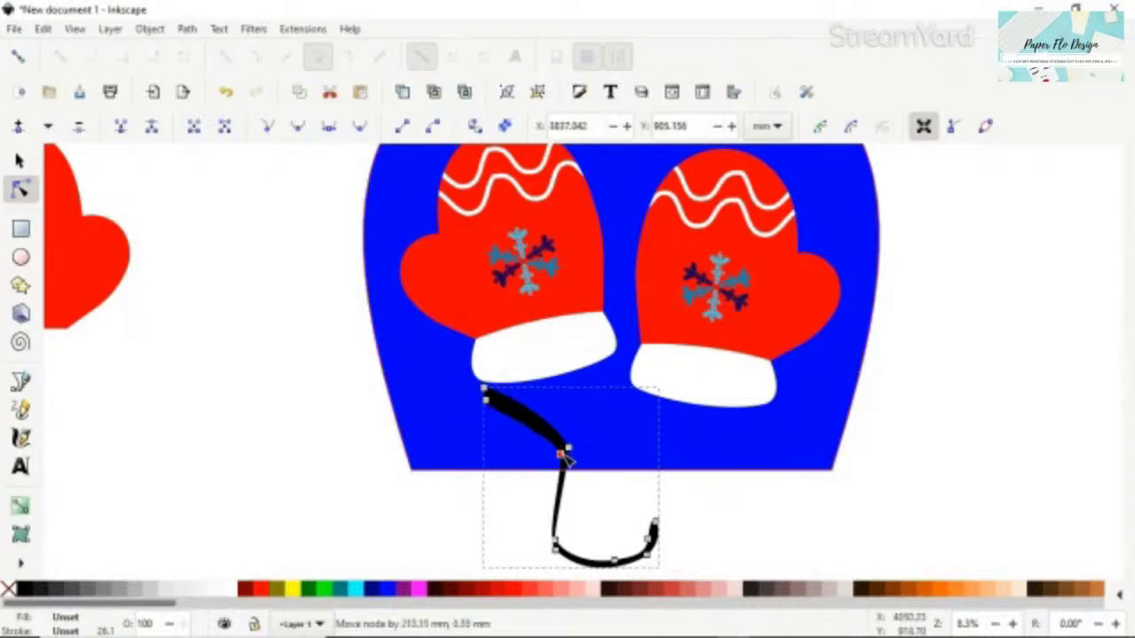
pyautogui.click(561, 454)
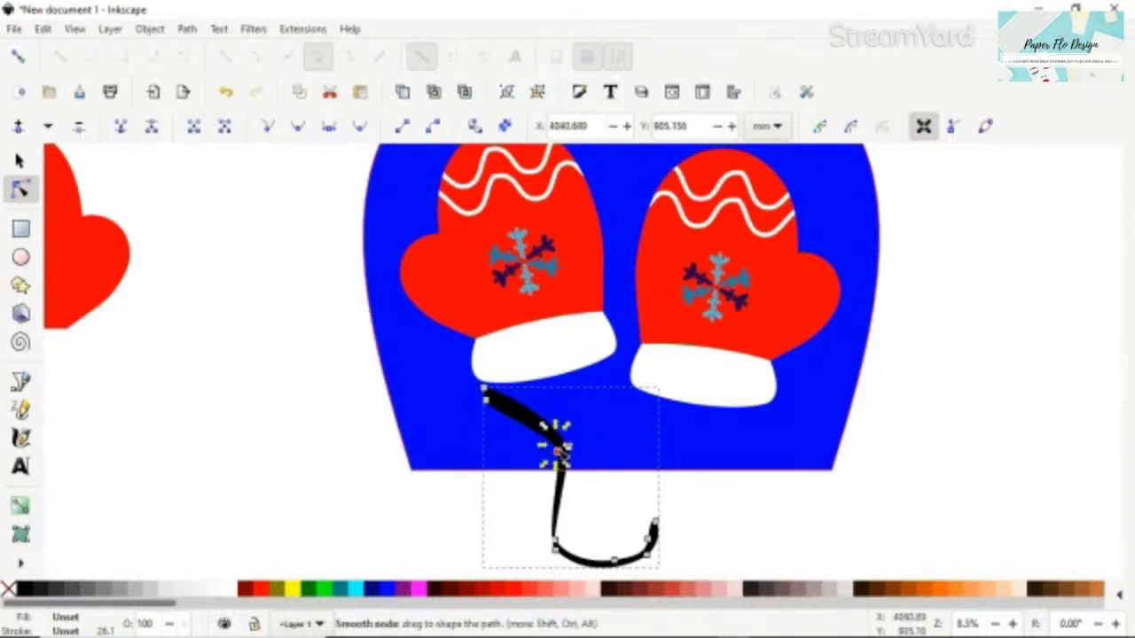
pyautogui.click(528, 425)
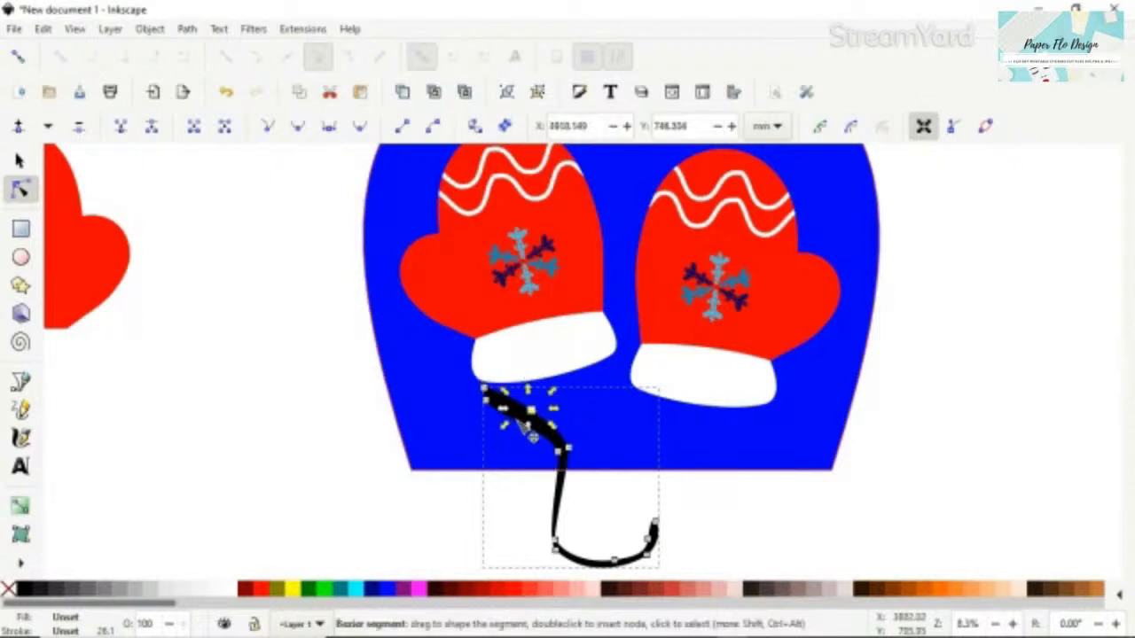
pyautogui.moveTo(535, 435); pyautogui.dragTo(539, 429)
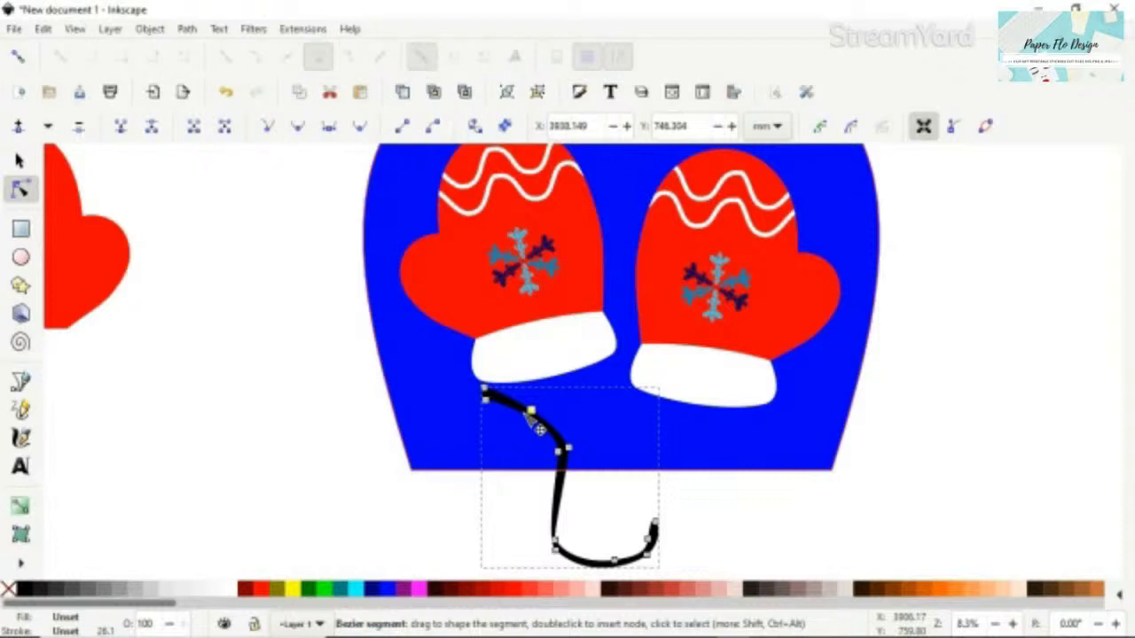
# Auto-smooth the string's middle bend and curve the segments below it into an even S-shape, adjusting the inner-edge node
pyautogui.click(560, 465)
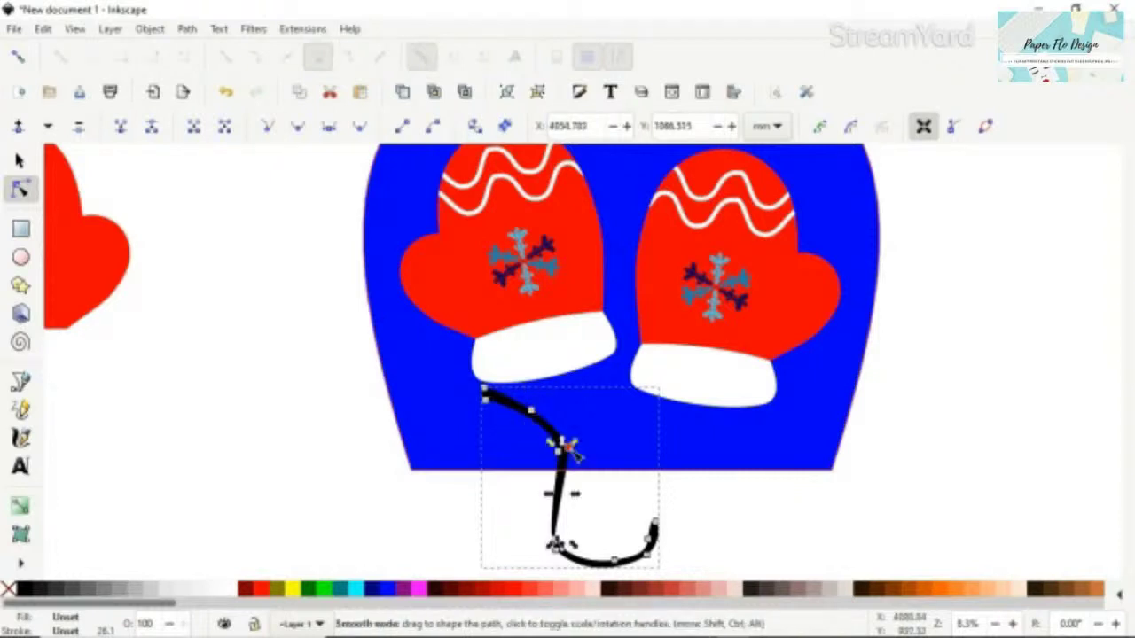
pyautogui.click(359, 128)
pyautogui.press('Escape')
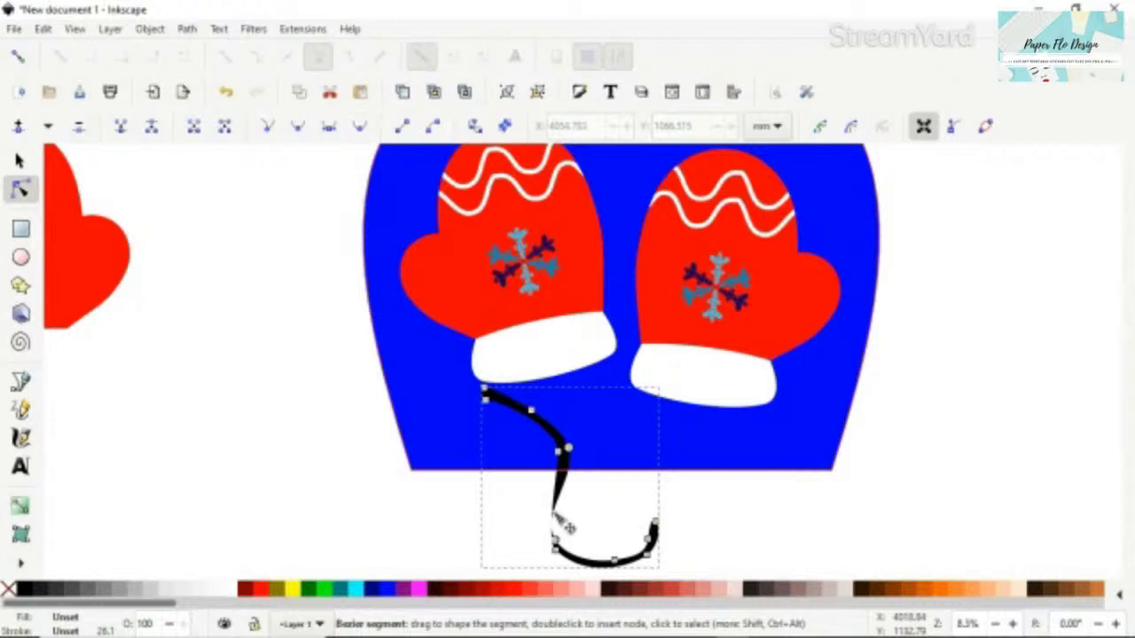
pyautogui.moveTo(553, 516); pyautogui.dragTo(549, 516)
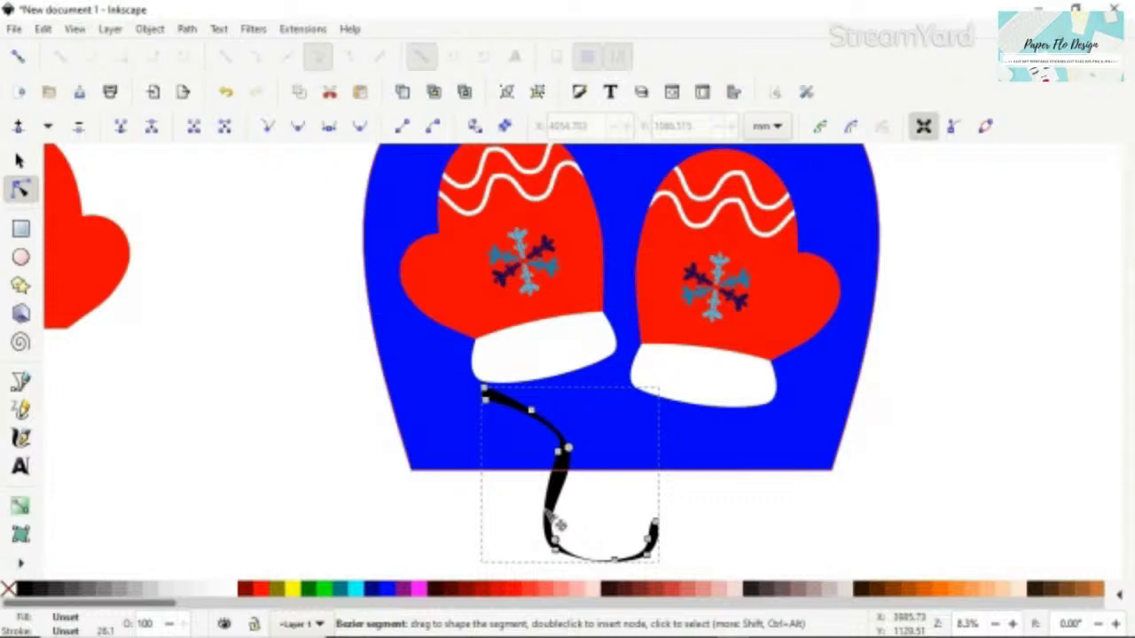
pyautogui.moveTo(560, 524); pyautogui.dragTo(576, 485)
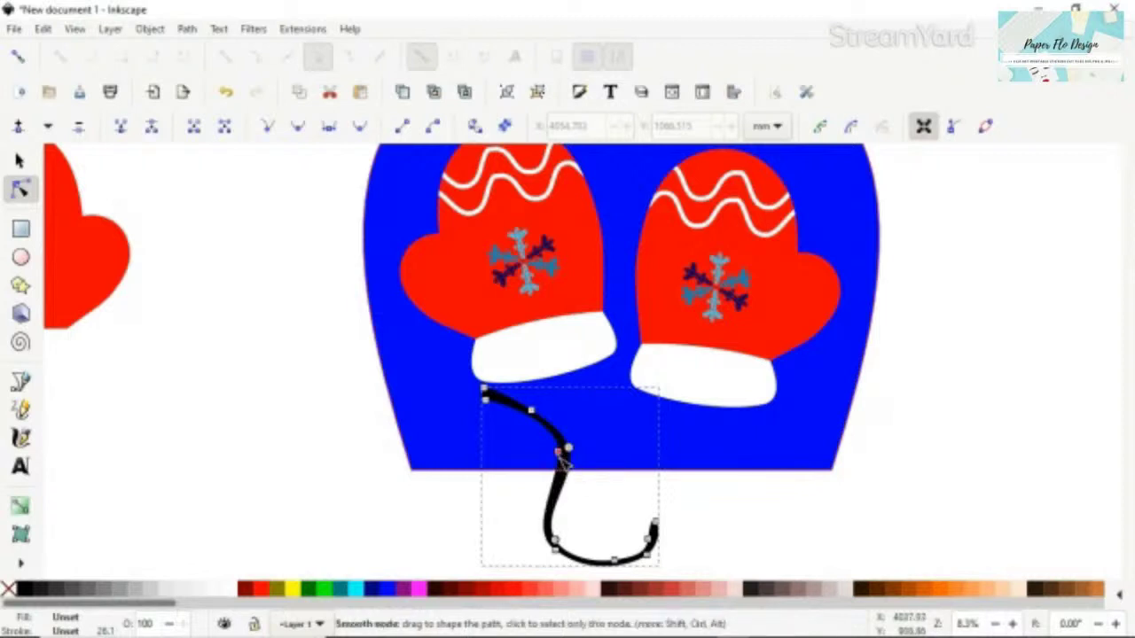
pyautogui.moveTo(561, 458)
pyautogui.mouseDown()
pyautogui.moveTo(568, 467)
pyautogui.moveTo(561, 458)
pyautogui.mouseUp()
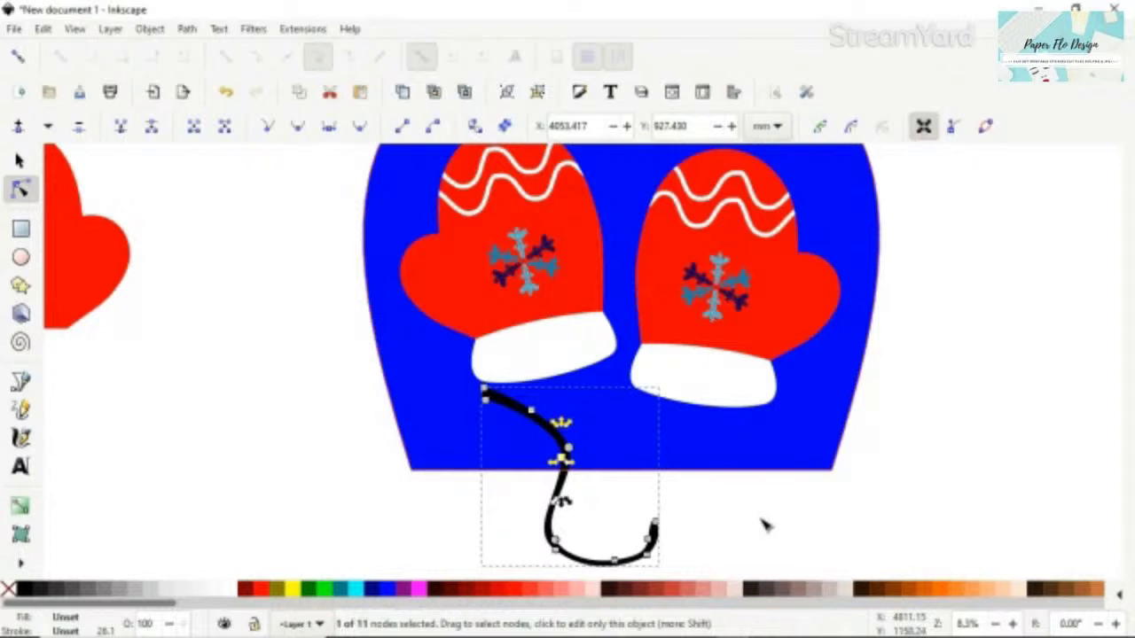
pyautogui.click(765, 525)
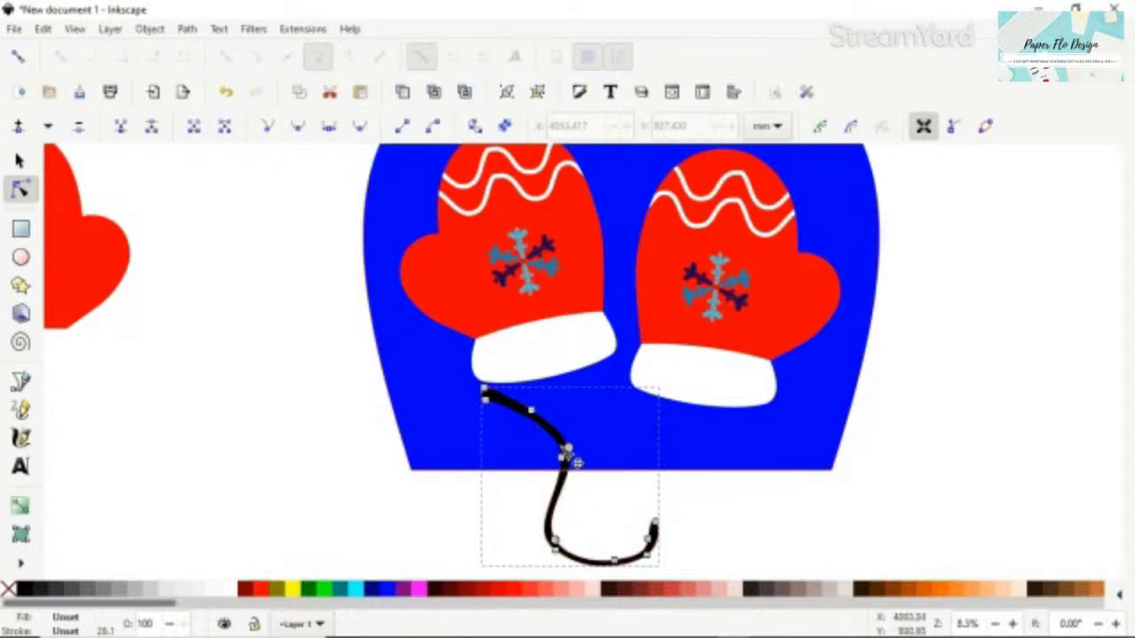
# Rotate the black string so its upper end overlaps the left mitten's cuff, and offset a horizontally flipped duplicate toward the right mitten
pyautogui.press('s')
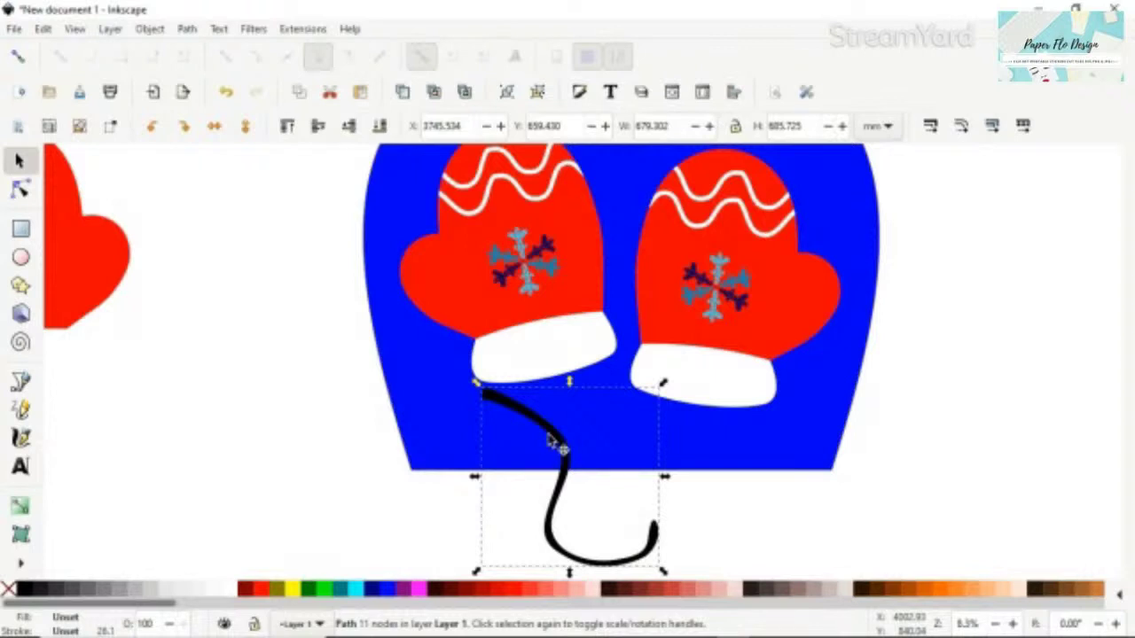
pyautogui.moveTo(475, 383); pyautogui.dragTo(498, 367)
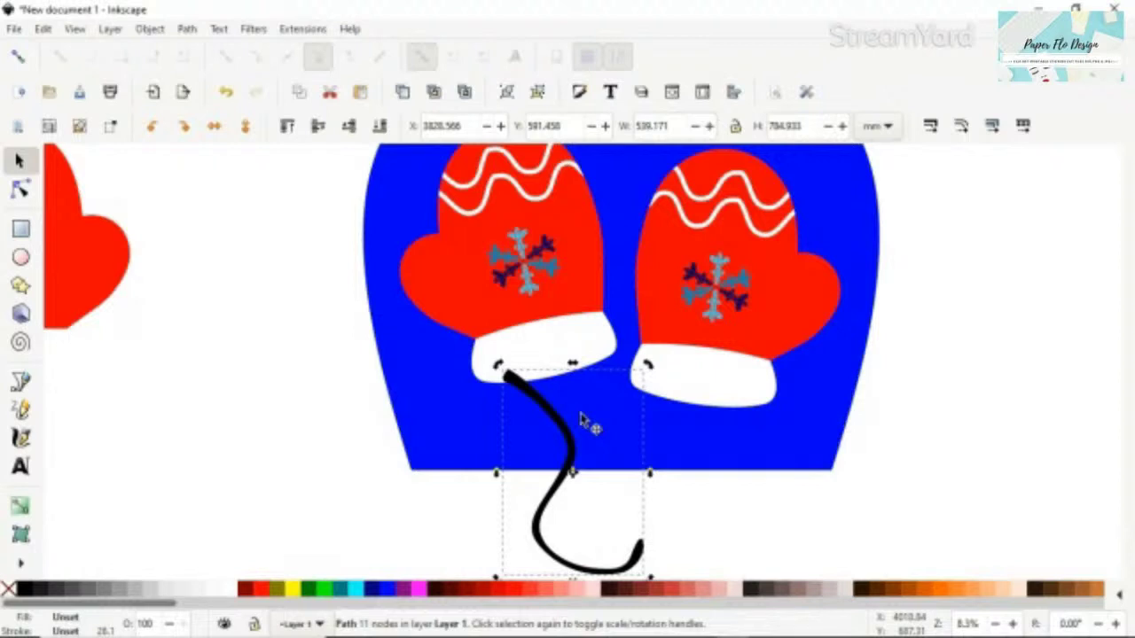
pyautogui.hotkey('ctrl', 'd')
pyautogui.press('h')
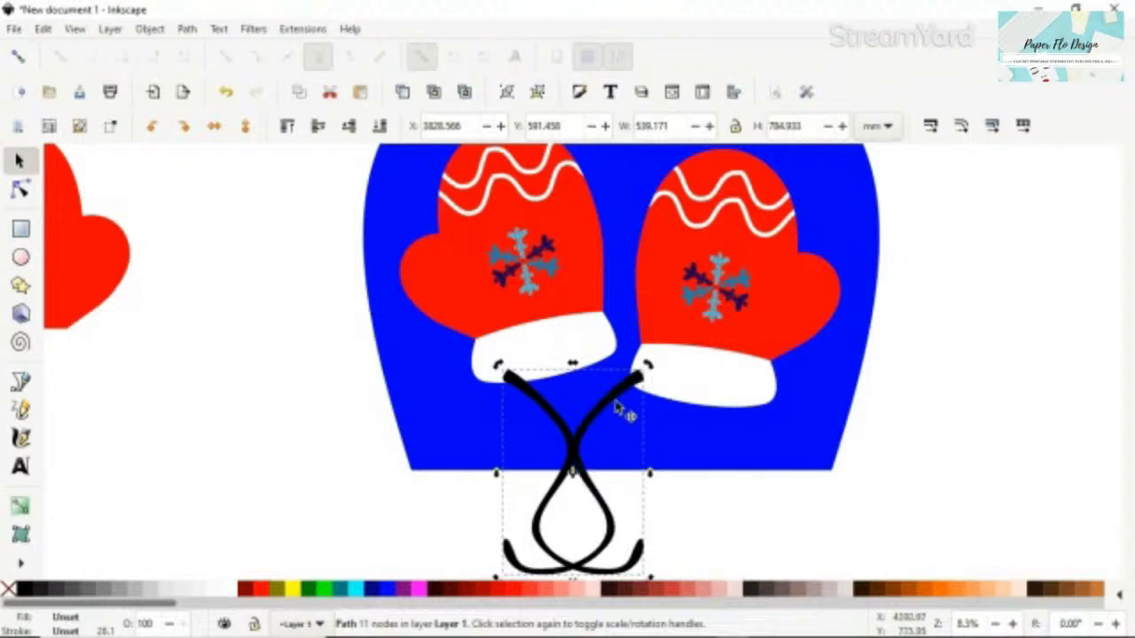
pyautogui.moveTo(619, 404); pyautogui.dragTo(647, 383)
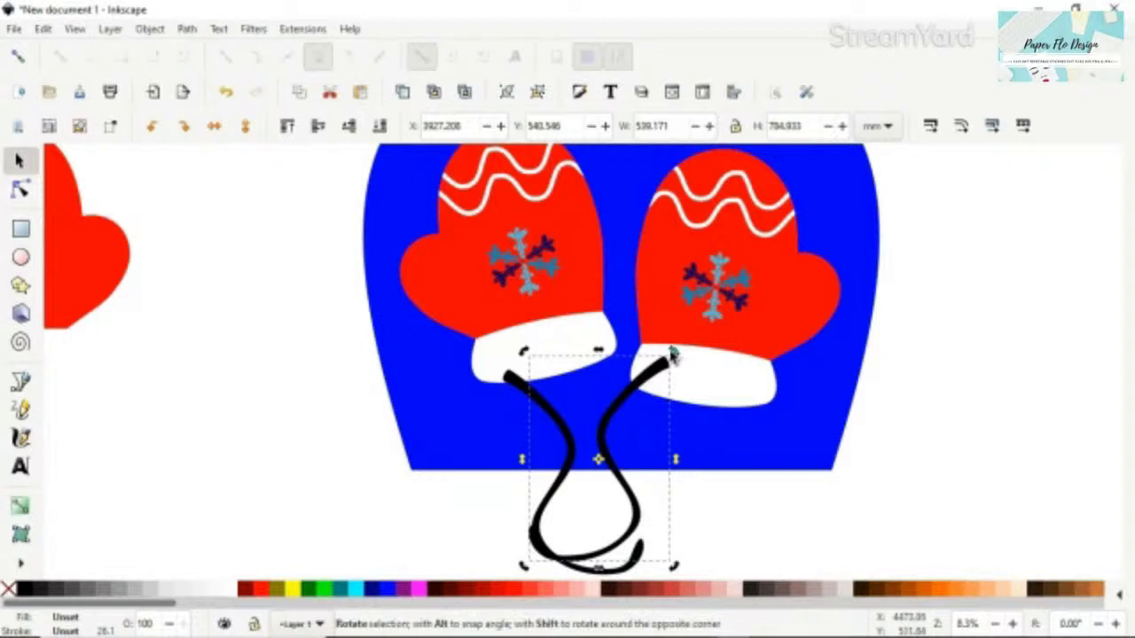
# Flip the duplicate string back horizontally, then rotate and position it to link the original's free end with the right mitten's cuff
pyautogui.press('h')
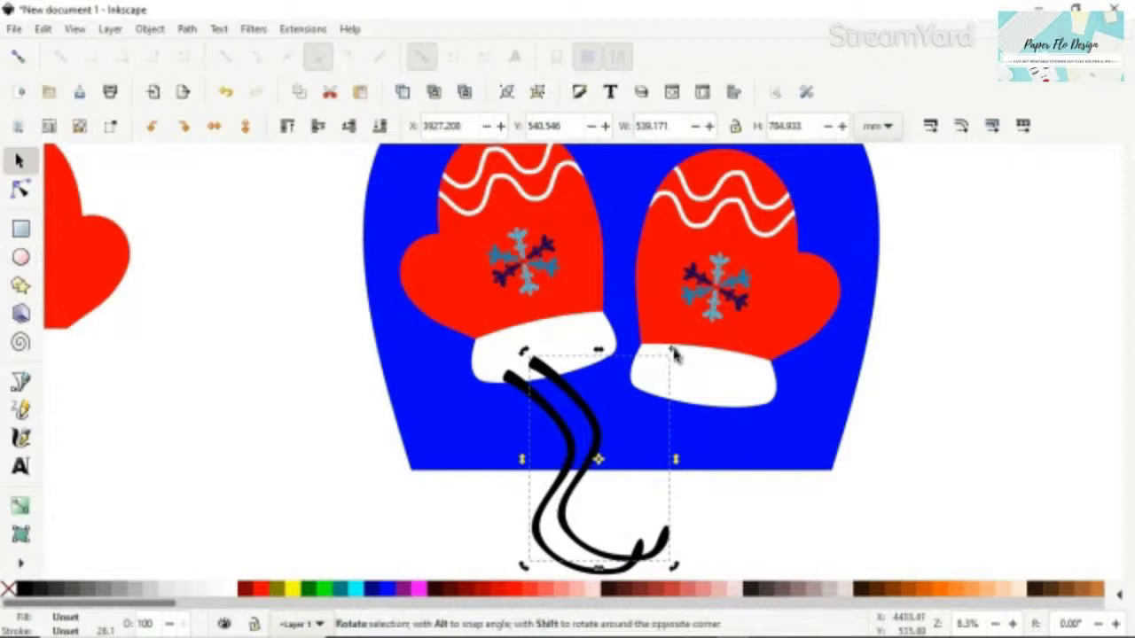
pyautogui.moveTo(674, 354); pyautogui.dragTo(701, 443)
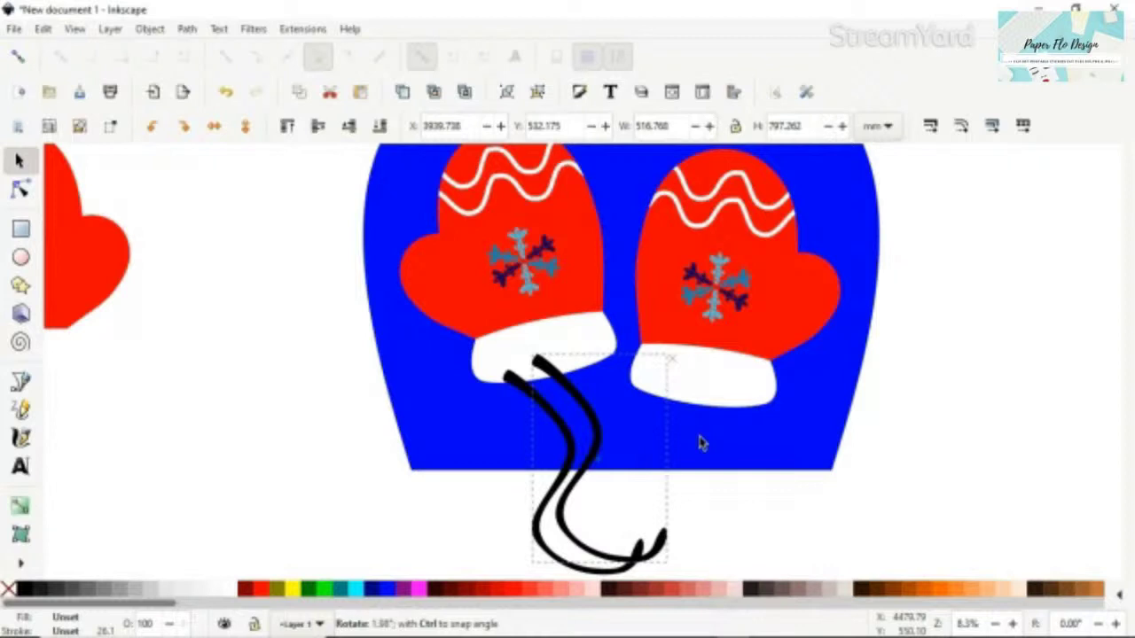
pyautogui.moveTo(701, 444); pyautogui.dragTo(497, 460)
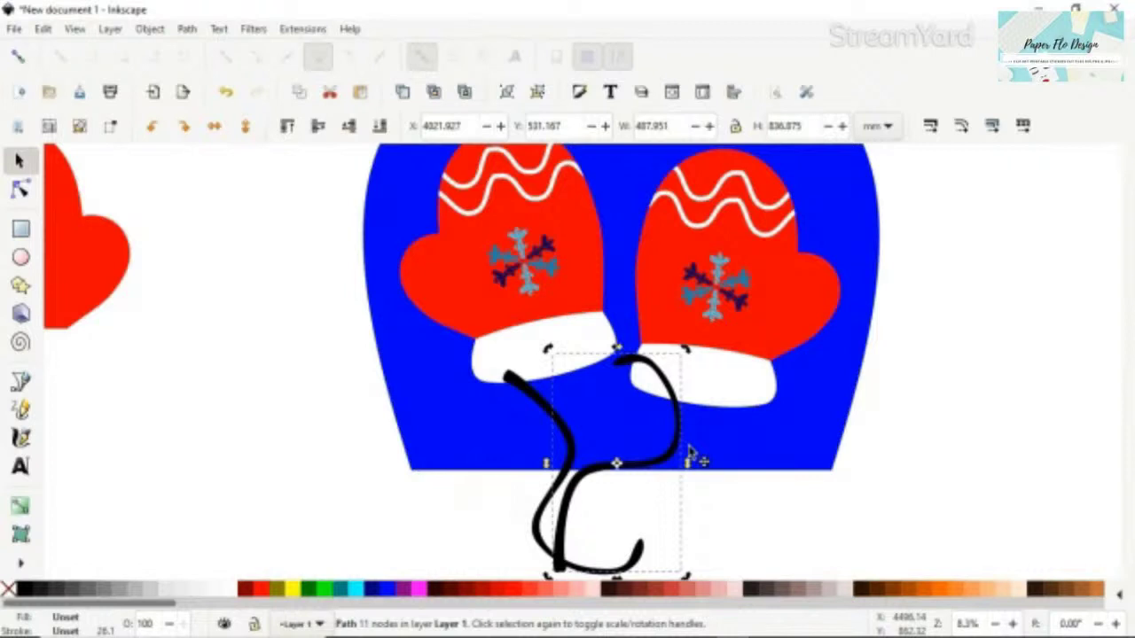
pyautogui.moveTo(690, 454); pyautogui.dragTo(758, 431)
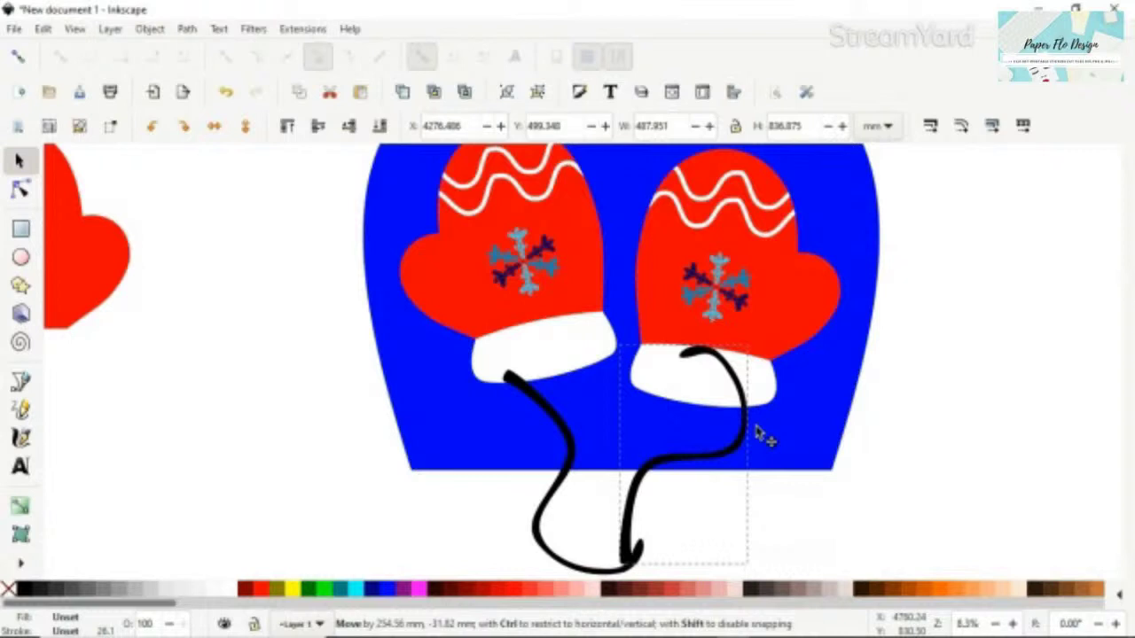
pyautogui.moveTo(760, 434); pyautogui.dragTo(762, 429)
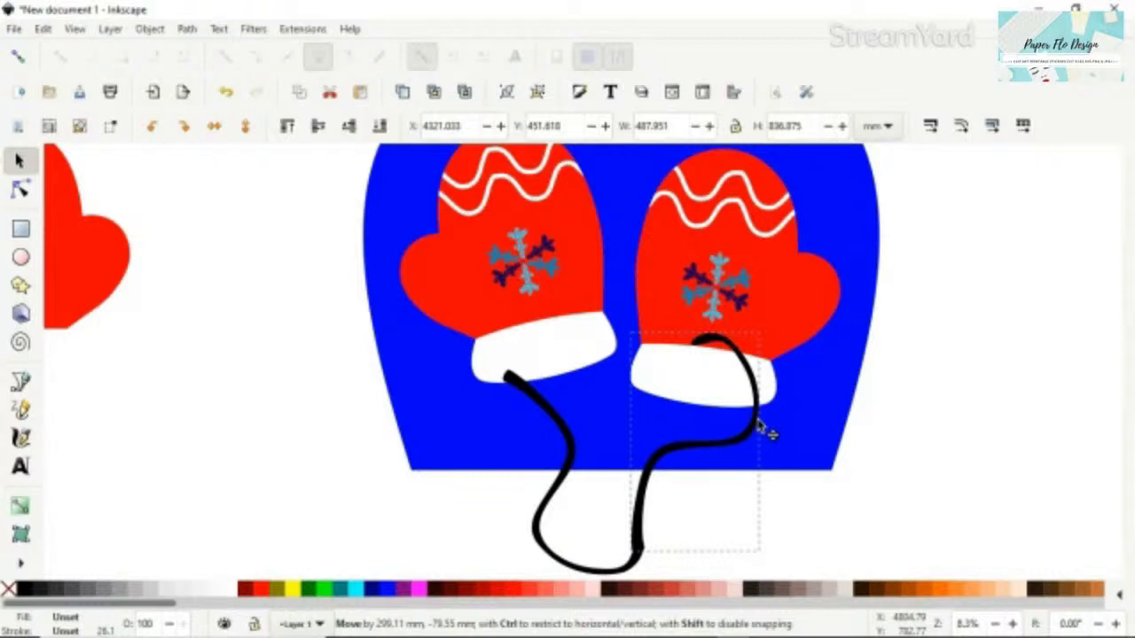
pyautogui.click(679, 520)
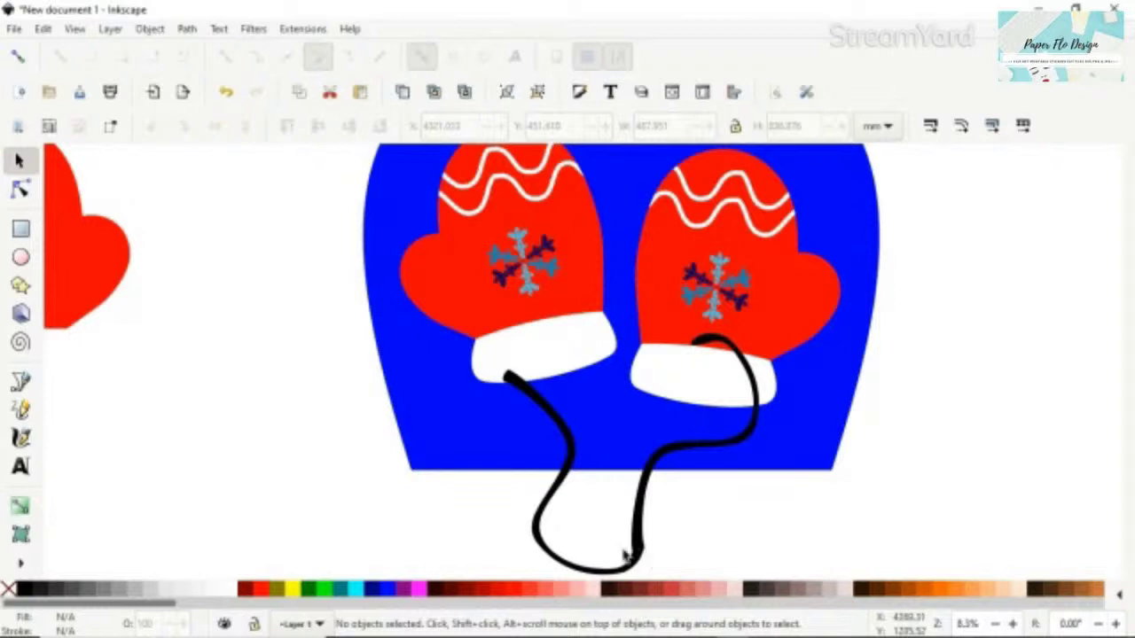
# Select both black string pieces and unite them into a single path
pyautogui.scroll(-2, 572, 507)
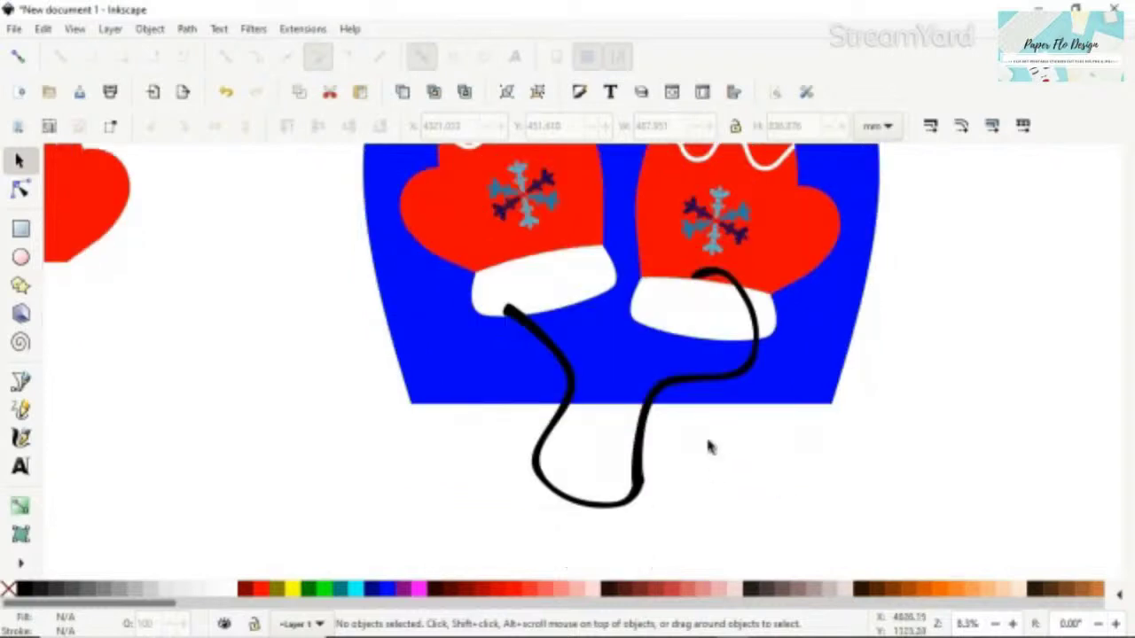
pyautogui.click(639, 503)
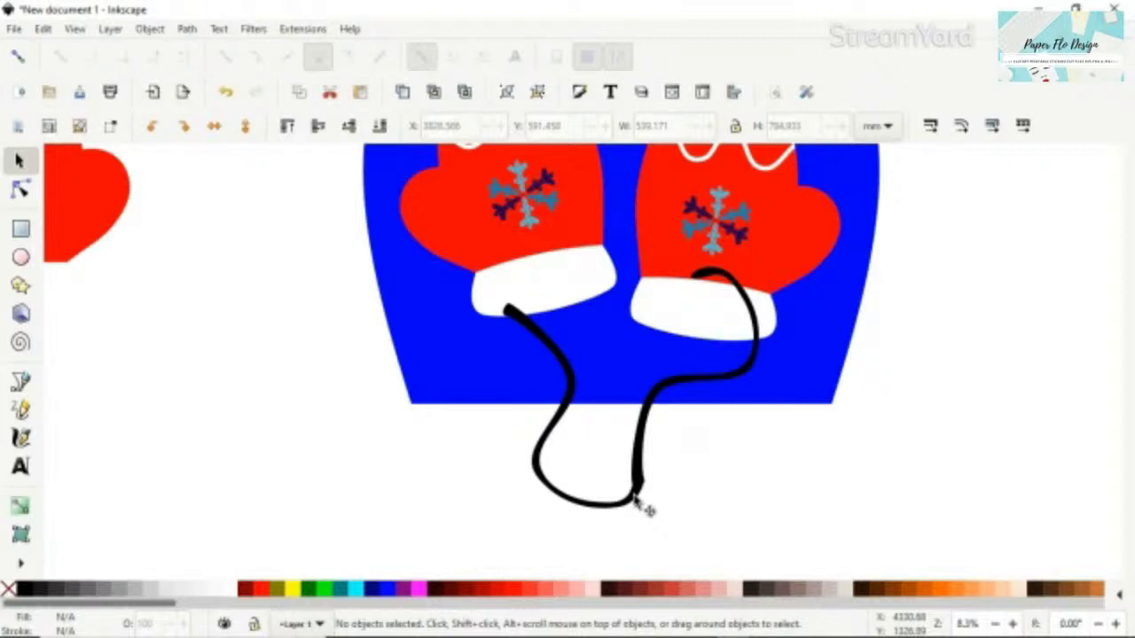
pyautogui.click(634, 501)
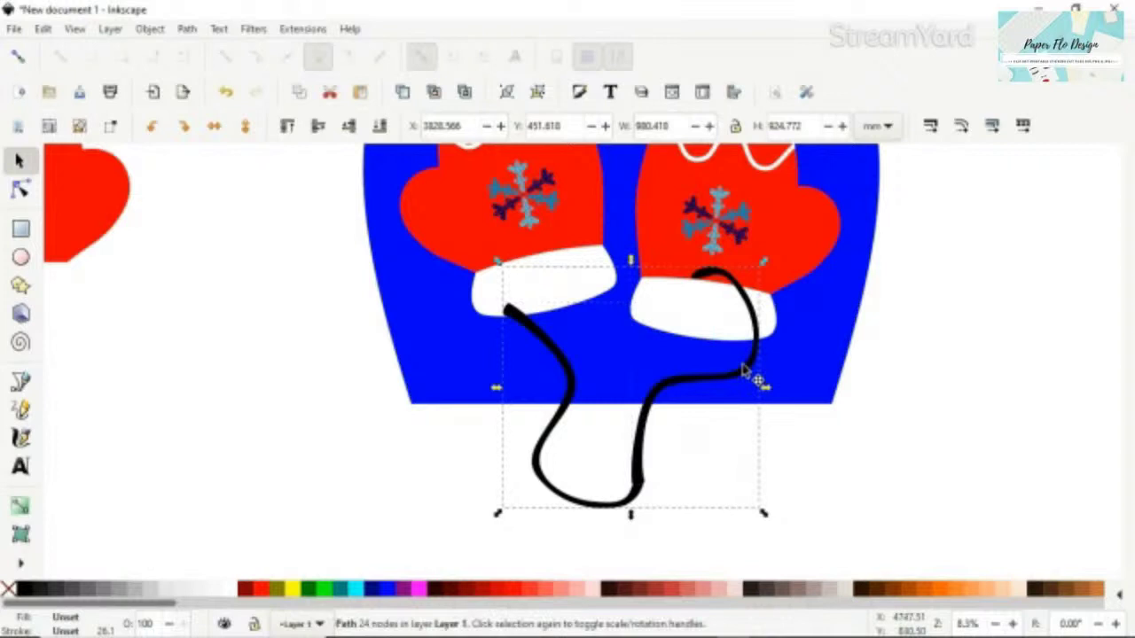
# Delete the extra outer-edge node at the joint of the united string and reshape the remaining outer segment
pyautogui.doubleClick(741, 376)
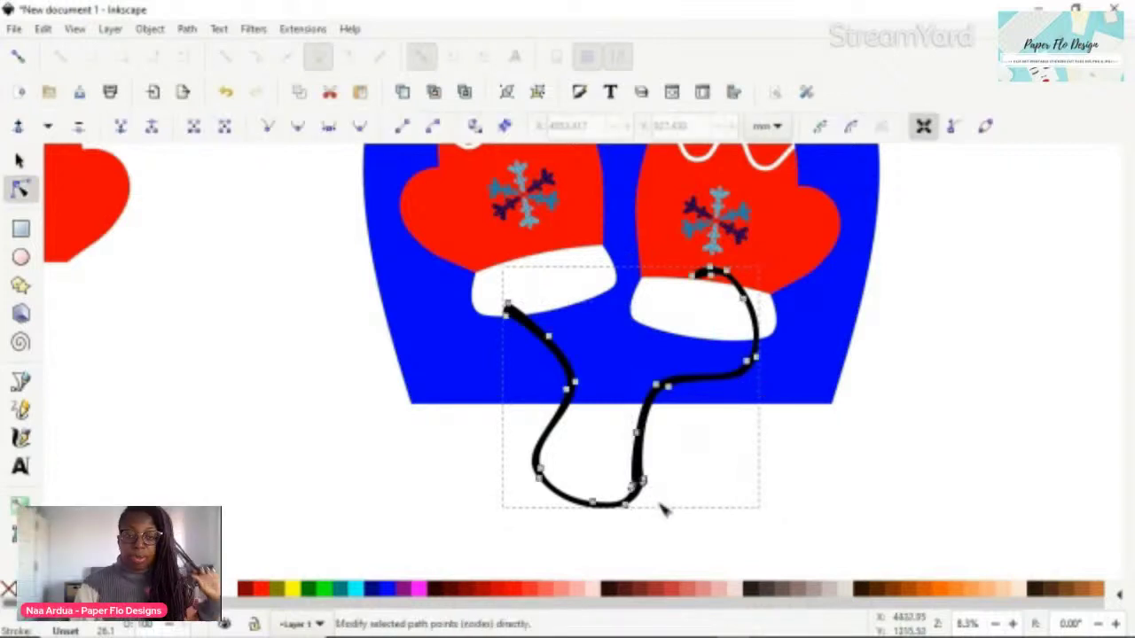
pyautogui.scroll(4, 663, 513)
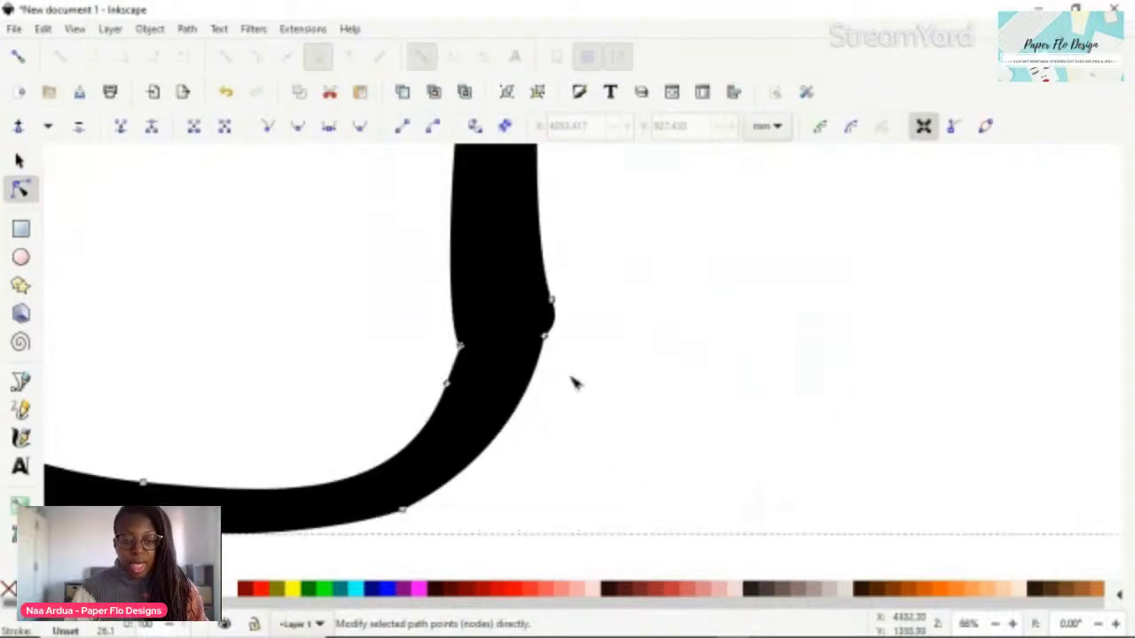
pyautogui.click(547, 336)
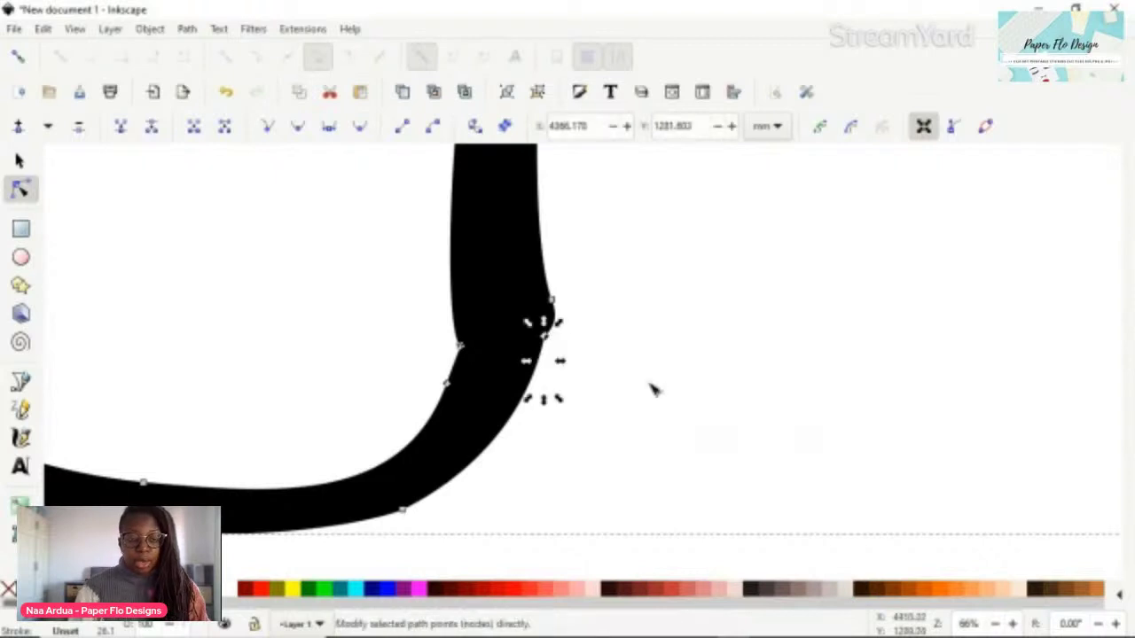
pyautogui.click(734, 454)
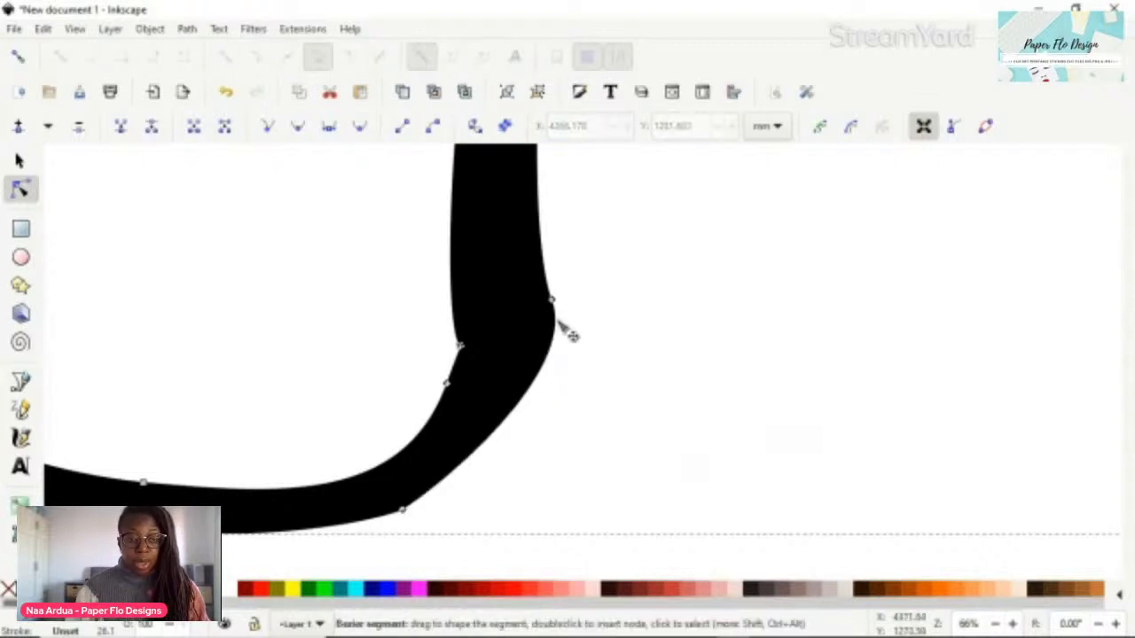
pyautogui.moveTo(569, 334)
pyautogui.mouseDown()
pyautogui.moveTo(552, 349)
pyautogui.moveTo(565, 332)
pyautogui.mouseUp()
# Make the outer joint node auto-smooth and move it down and inward to remove the bulge
pyautogui.click(552, 300)
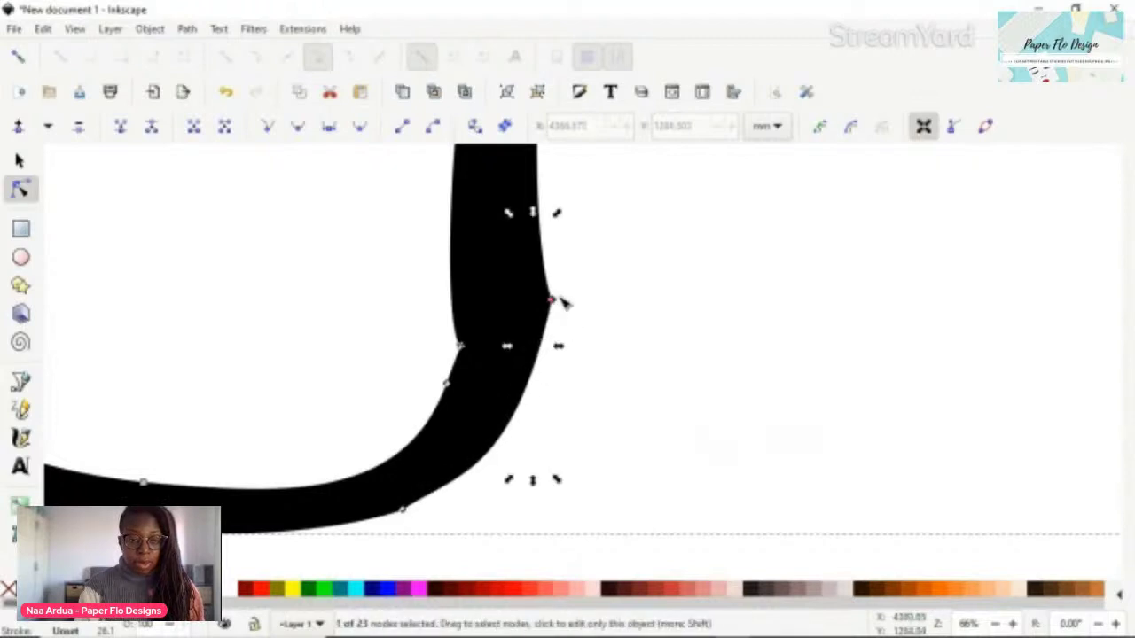
pyautogui.click(364, 129)
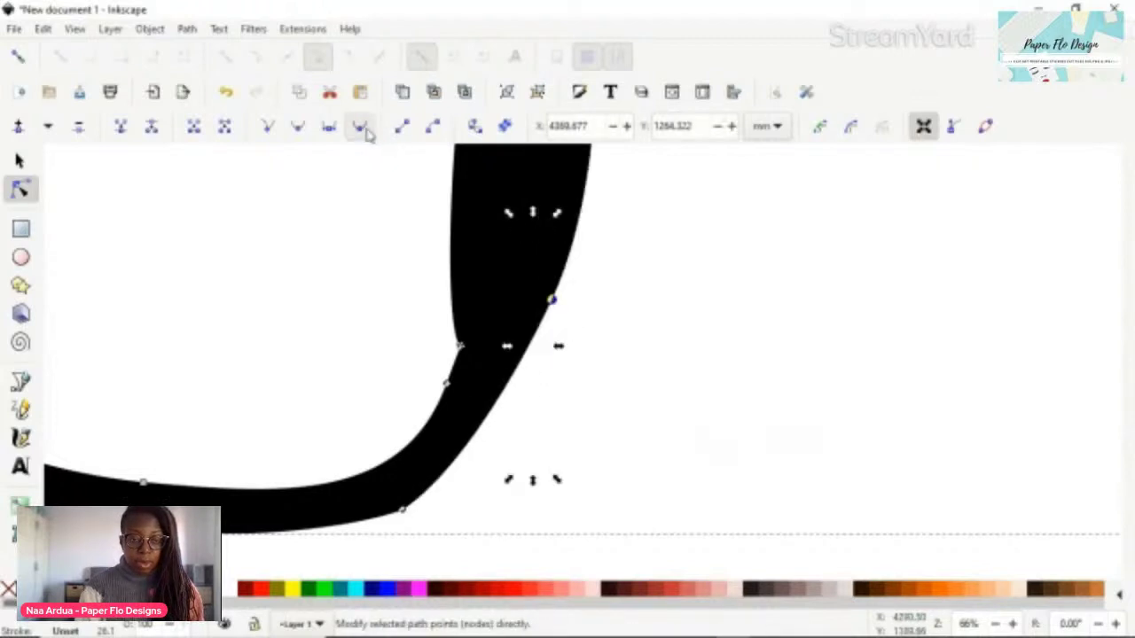
pyautogui.moveTo(550, 300); pyautogui.dragTo(519, 366)
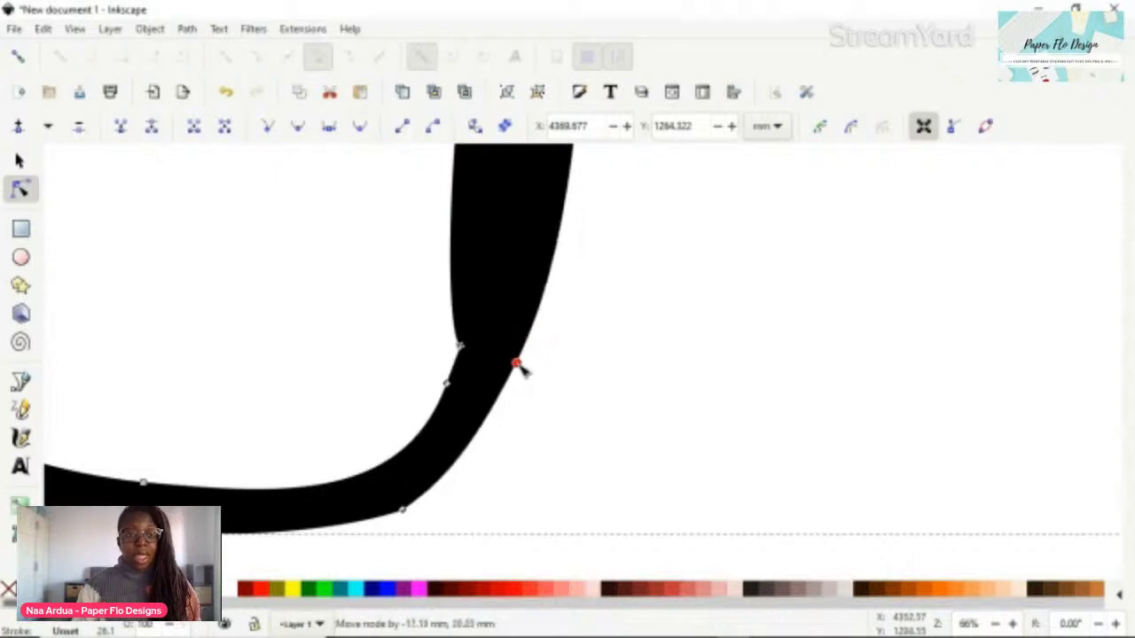
pyautogui.click(611, 399)
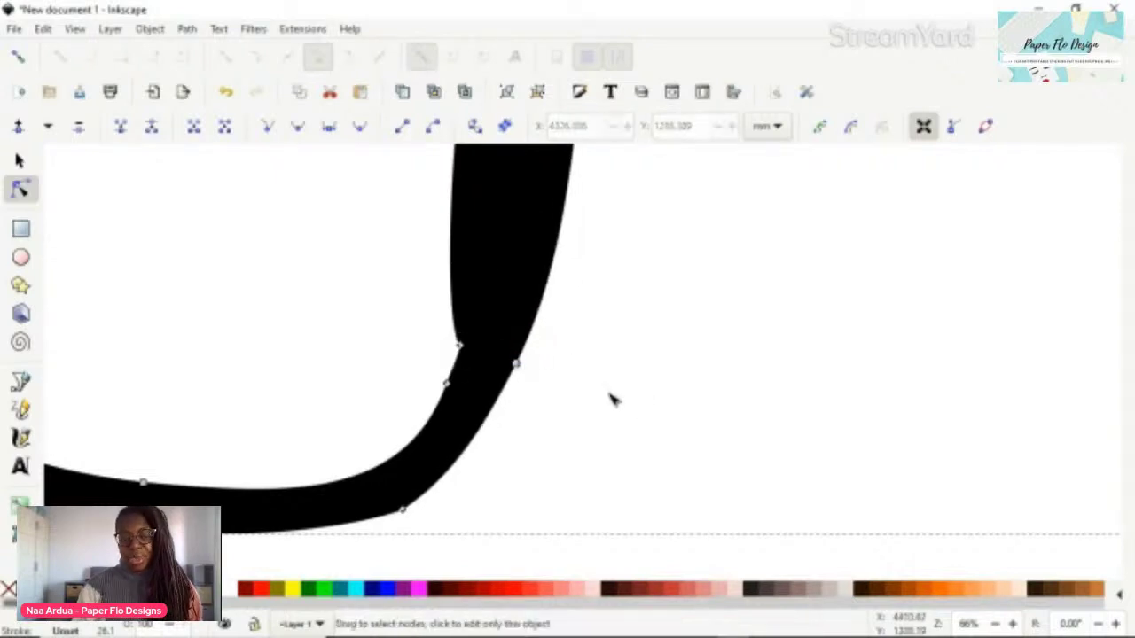
# Make the upper inner-edge node at the string's joint auto-smooth
pyautogui.click(459, 348)
pyautogui.click(360, 127)
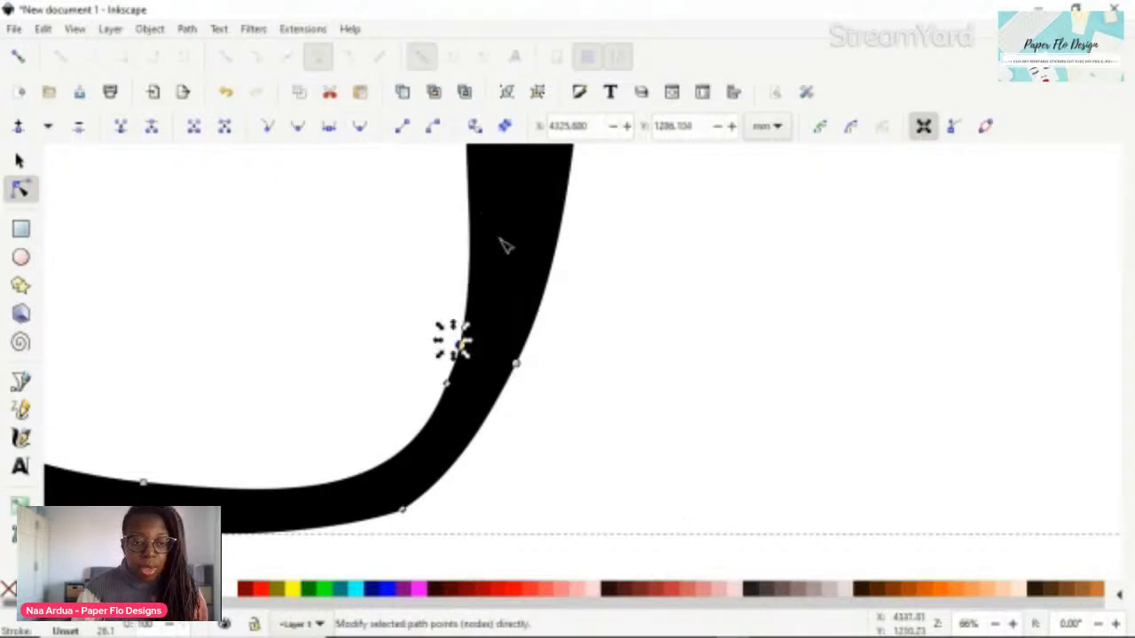
pyautogui.scroll(-4, 738, 382)
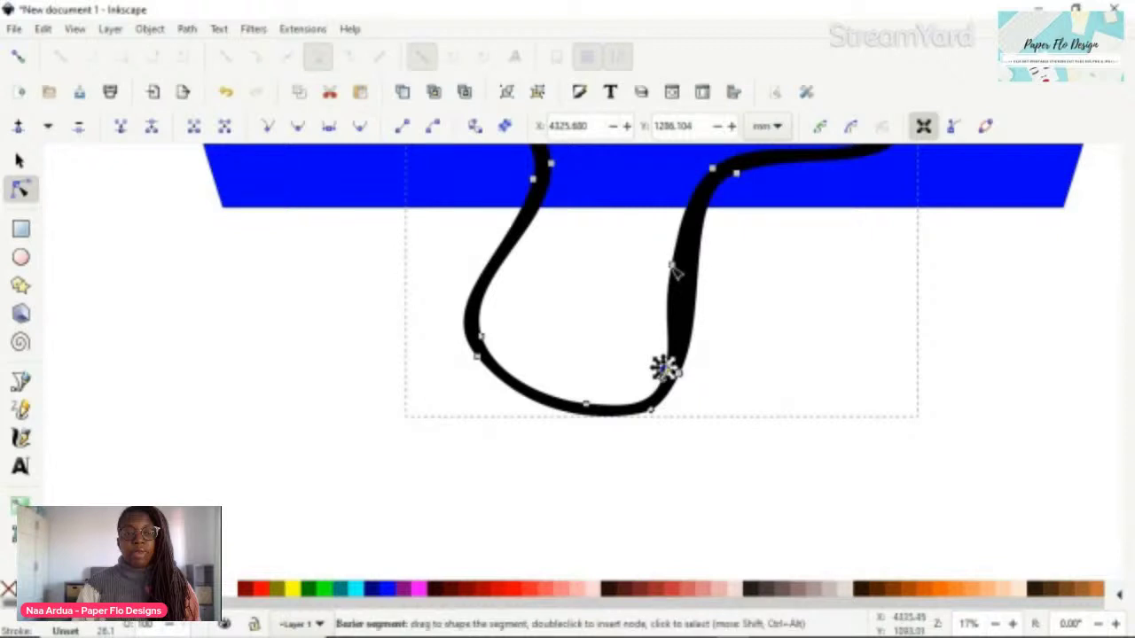
# Move the inner-edge node on the string's right strand slightly left and bend the opposite edge inward to even out the thickness
pyautogui.moveTo(676, 270); pyautogui.dragTo(666, 263)
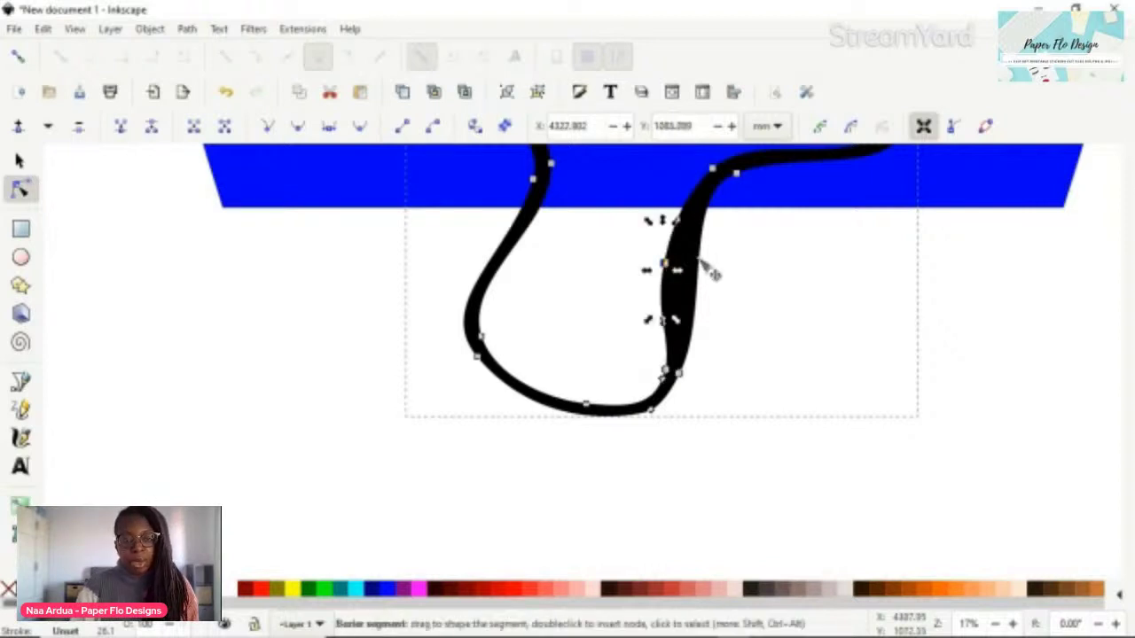
pyautogui.click(712, 275)
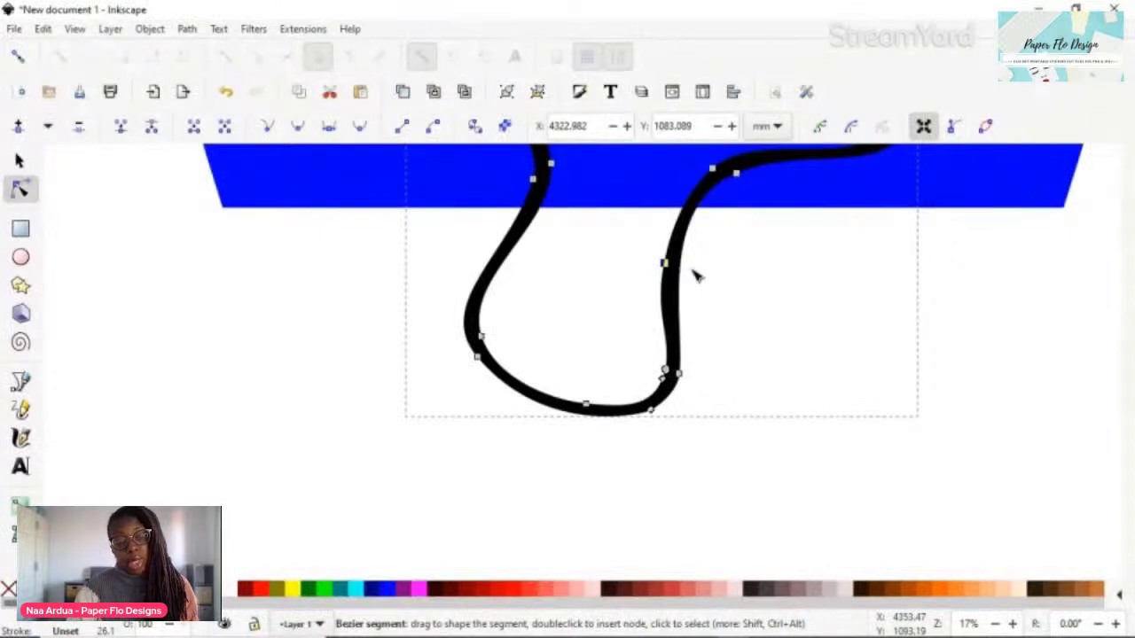
pyautogui.click(690, 270)
pyautogui.click(717, 282)
pyautogui.scroll(-2, 1013, 380)
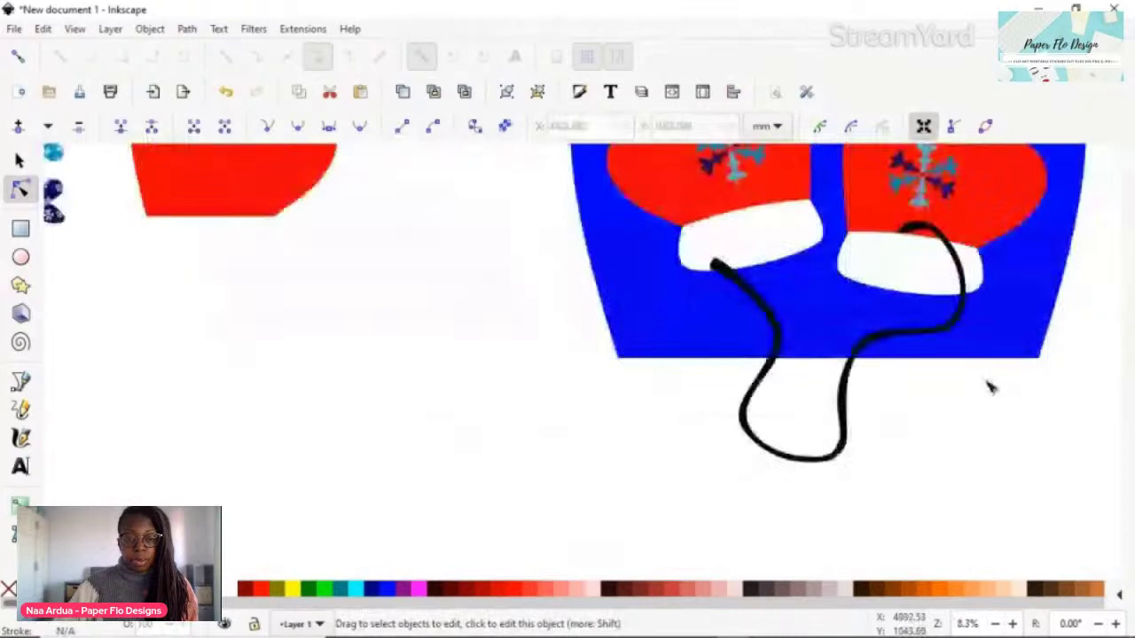
# Scale the black string down slightly and position it so both ends sit on the white mitten cuffs
pyautogui.moveTo(993, 375); pyautogui.dragTo(675, 434)
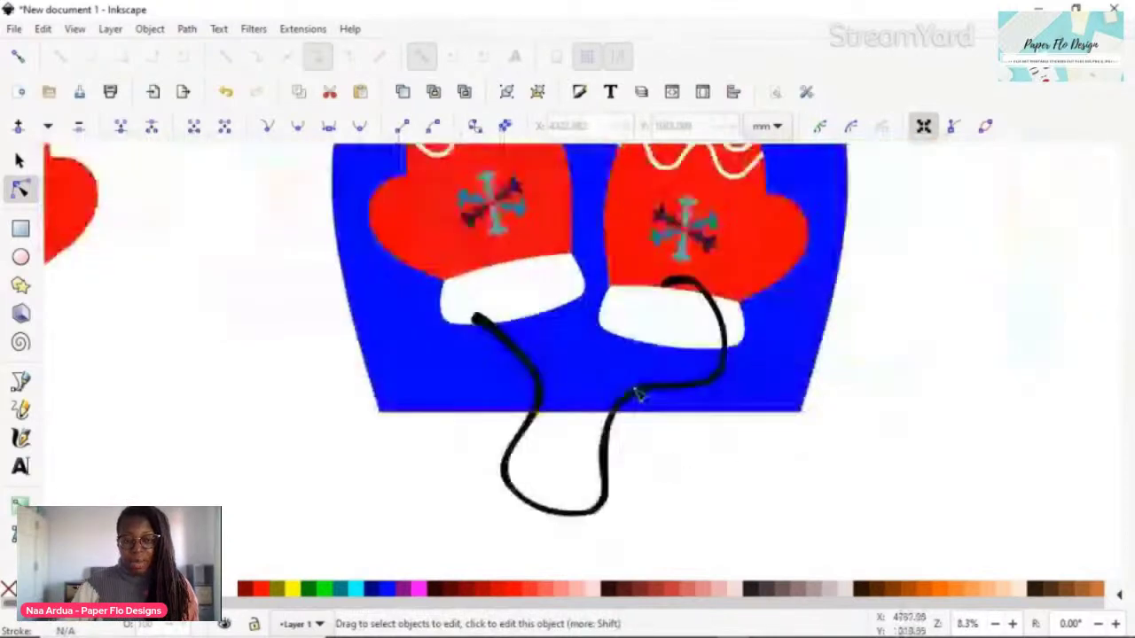
pyautogui.click(618, 430)
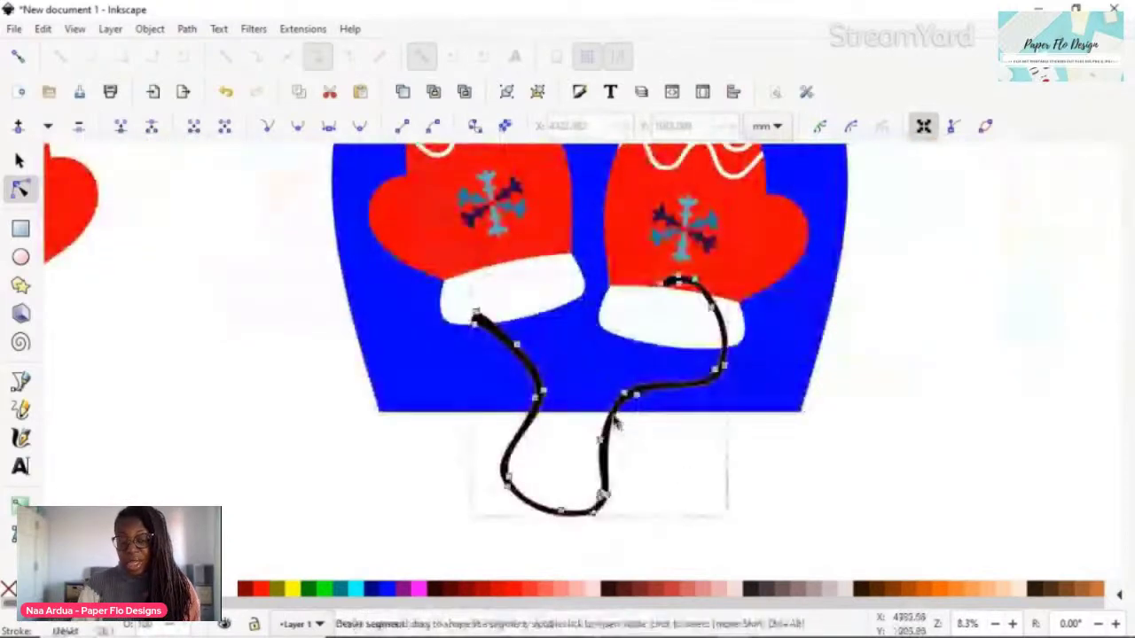
pyautogui.press('s')
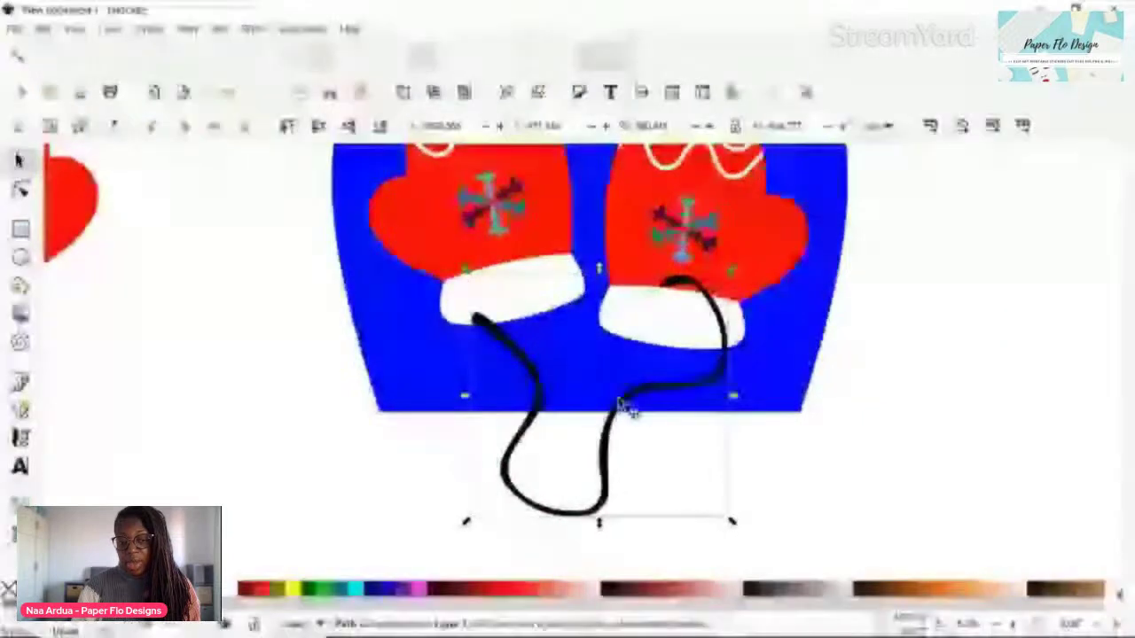
pyautogui.moveTo(739, 292); pyautogui.dragTo(740, 295)
pyautogui.moveTo(643, 420); pyautogui.dragTo(628, 423)
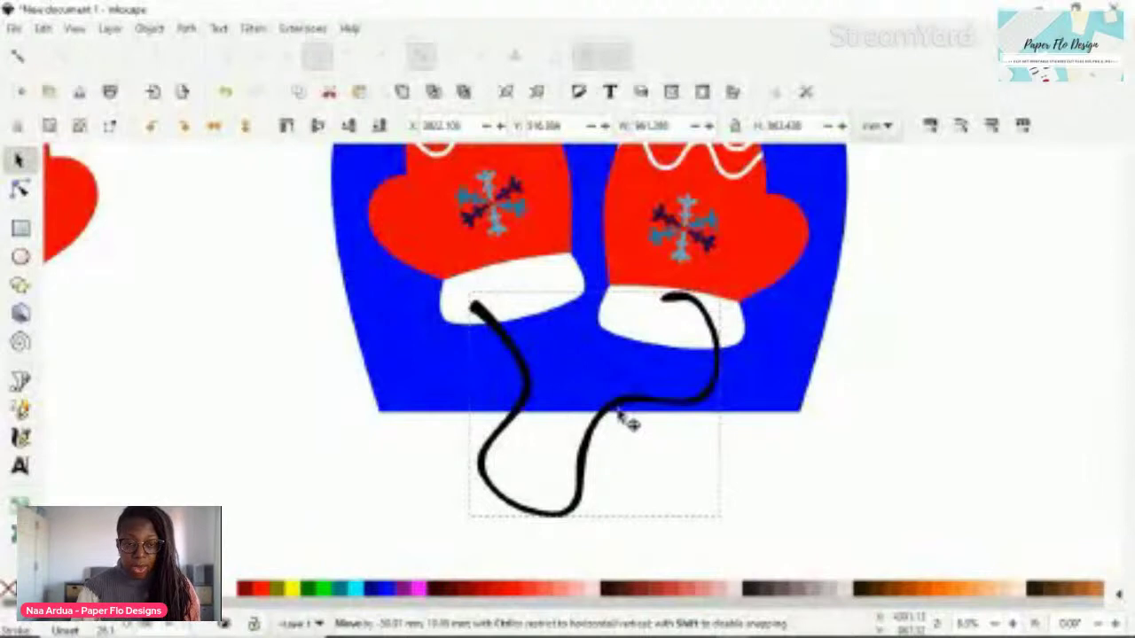
pyautogui.moveTo(627, 424); pyautogui.dragTo(628, 424)
# Recolour the string white by sampling the fill of a mitten cuff
pyautogui.press('d')
pyautogui.click(567, 295)
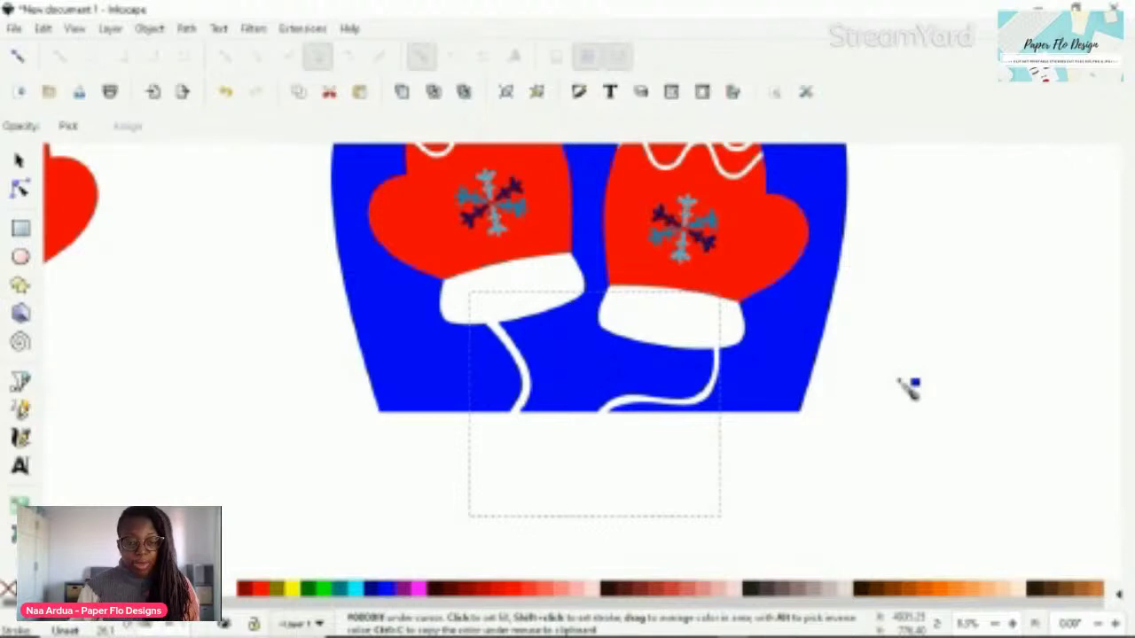
# Stretch the blue background downward to a height of about 2200 mm so it extends below the string's loop
pyautogui.press('s')
pyautogui.click(620, 394)
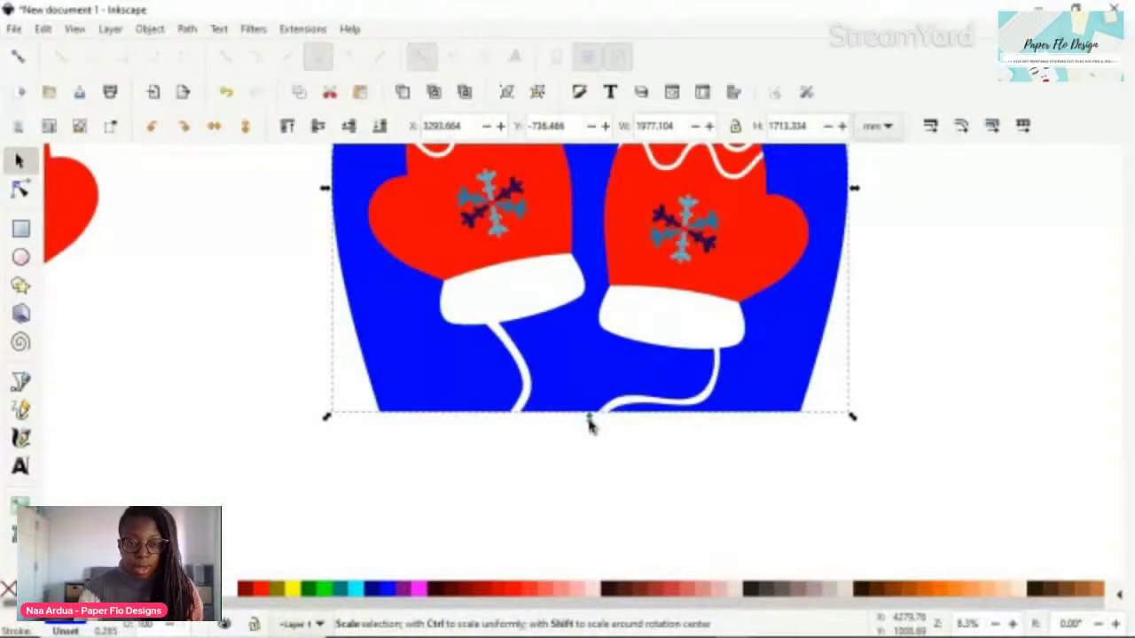
pyautogui.moveTo(588, 419); pyautogui.dragTo(588, 544)
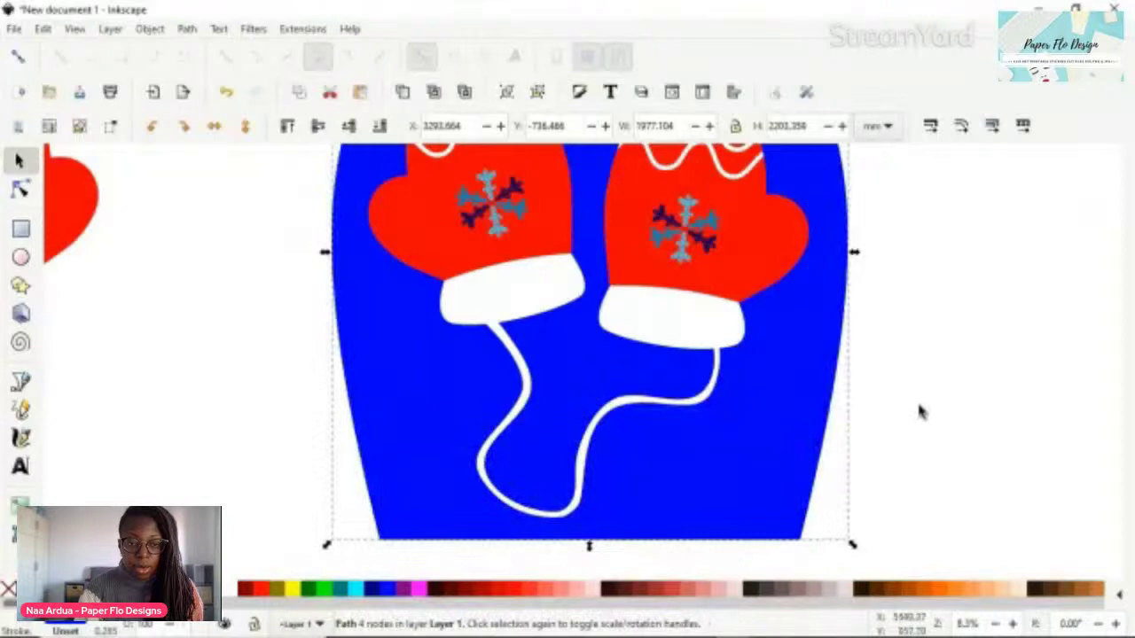
# Select the white string with both mittens and group them
pyautogui.click(712, 333)
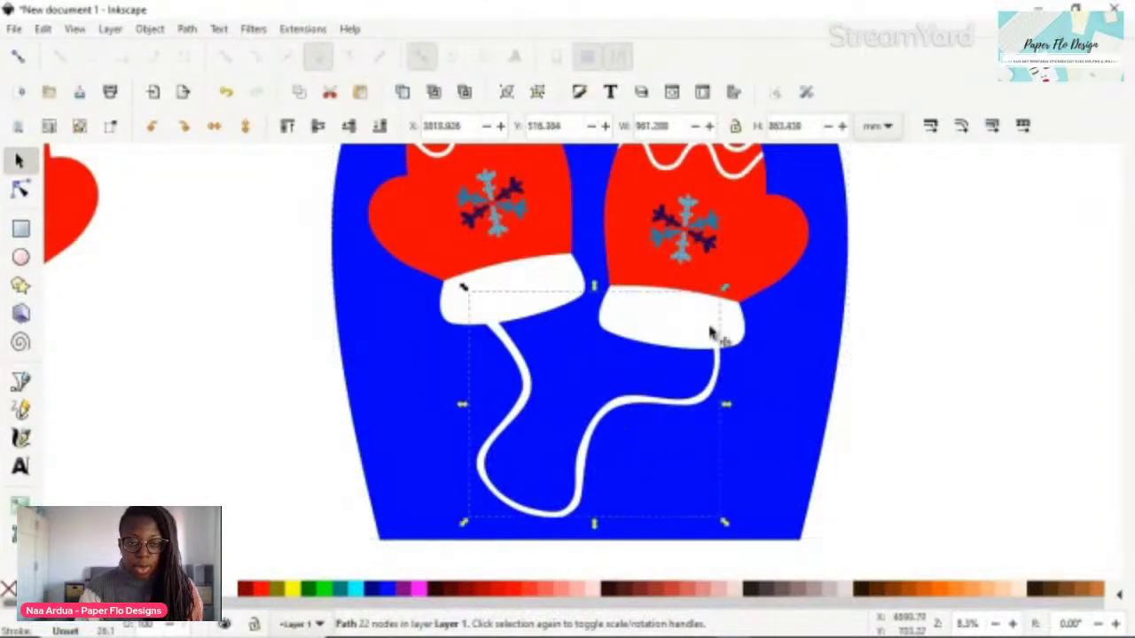
pyautogui.keyDown('shift'); pyautogui.click(739, 325); pyautogui.keyUp('shift')
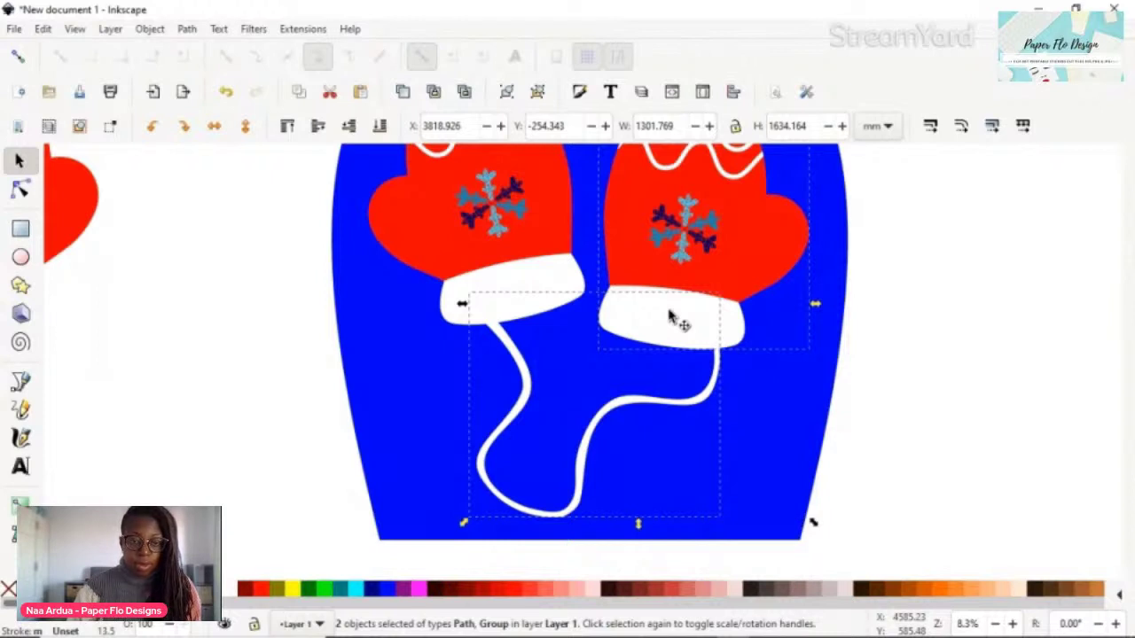
pyautogui.keyDown('shift'); pyautogui.click(512, 289); pyautogui.keyUp('shift')
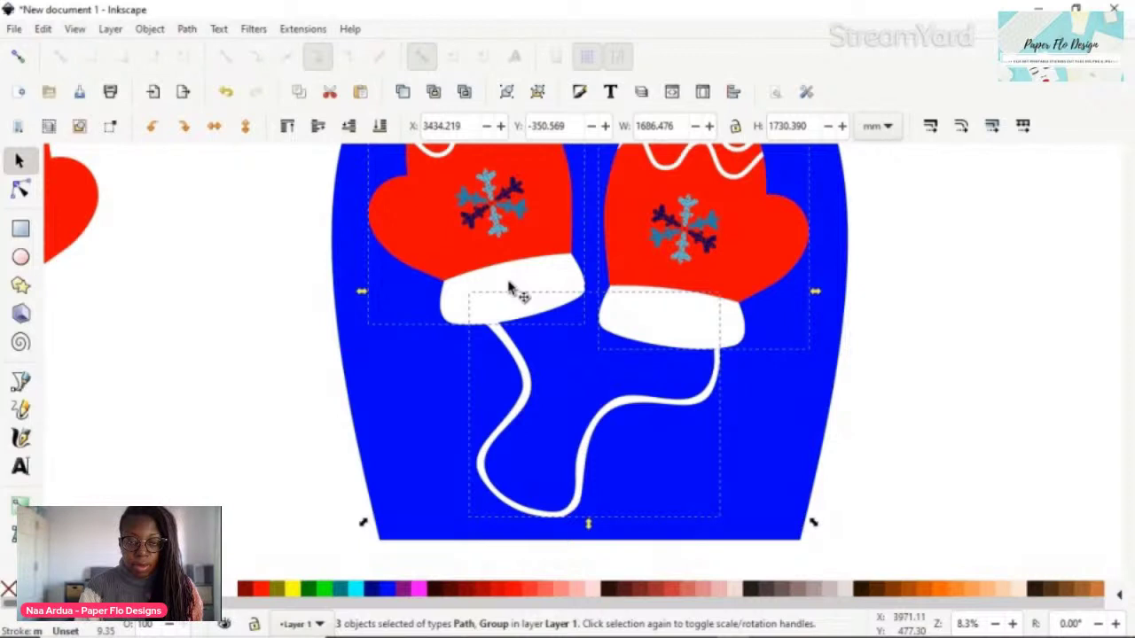
pyautogui.click(960, 352)
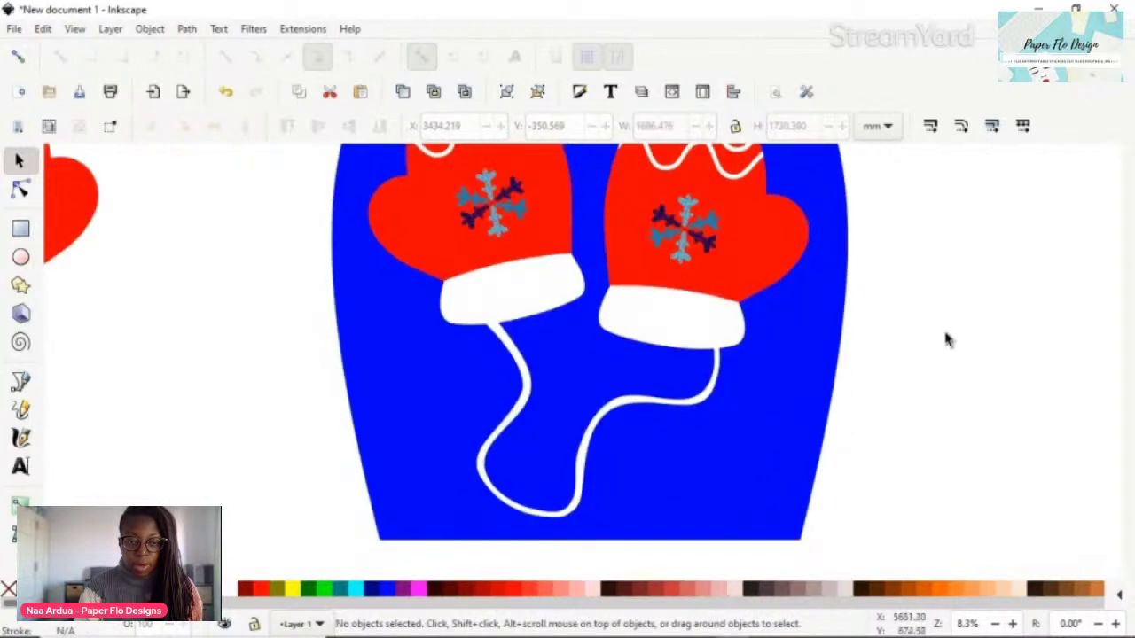
# Shift the grouped mittens and string about 13 mm left and 8 mm up on the blue background, and deselect them
pyautogui.keyDown('ctrl'); pyautogui.scroll(-2, 944, 337); pyautogui.keyUp('ctrl')
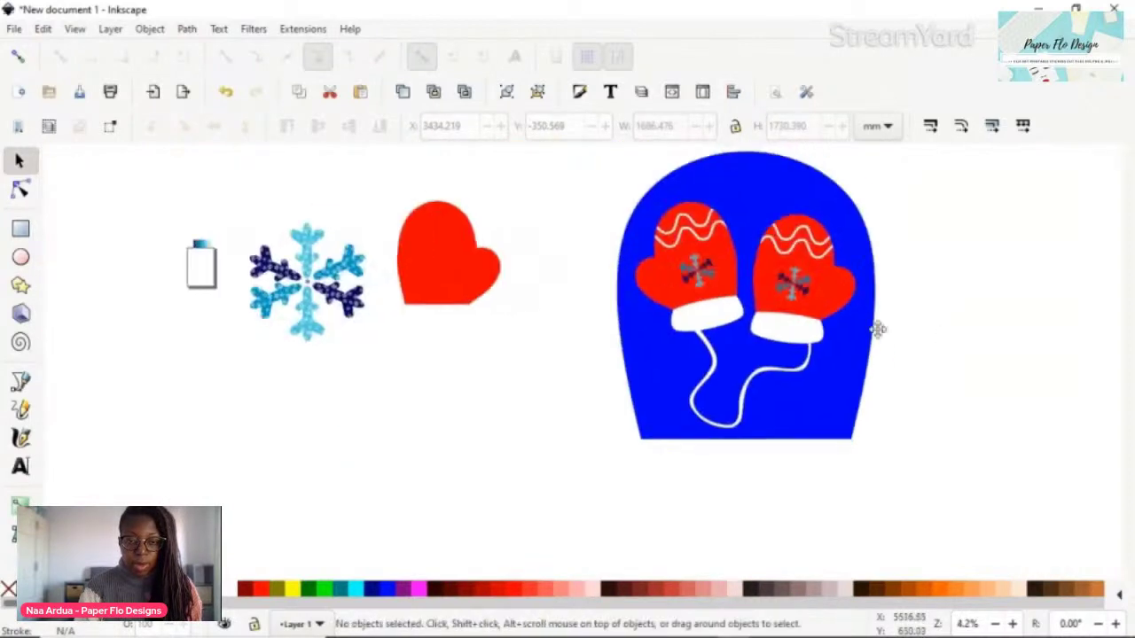
pyautogui.moveTo(874, 329); pyautogui.dragTo(661, 340)
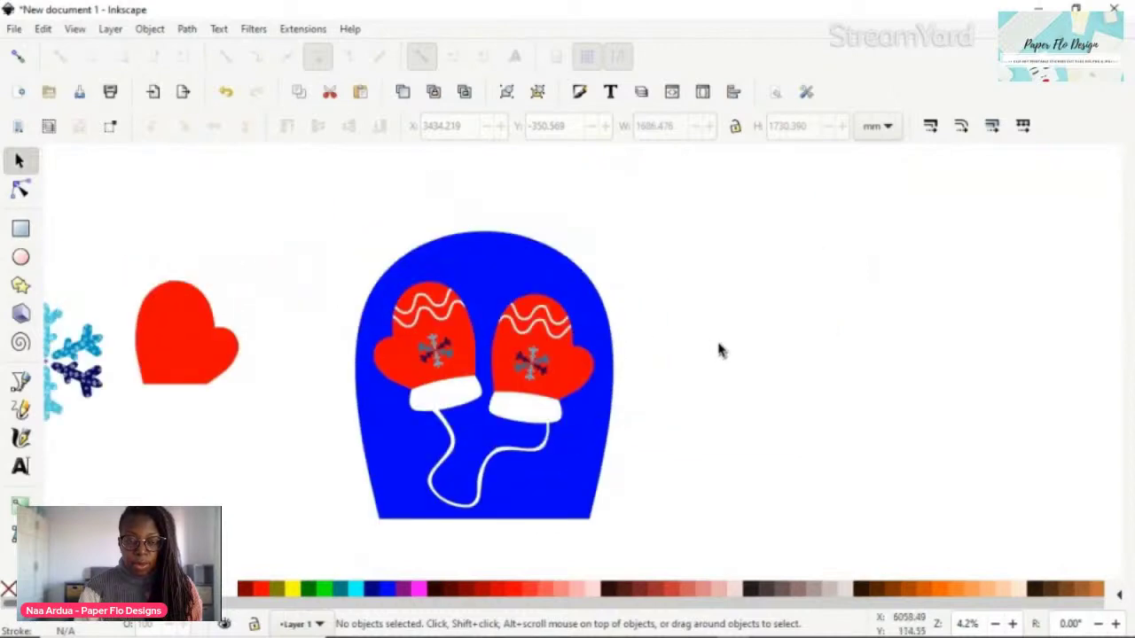
pyautogui.keyDown('ctrl'); pyautogui.scroll(2, 744, 368); pyautogui.keyUp('ctrl')
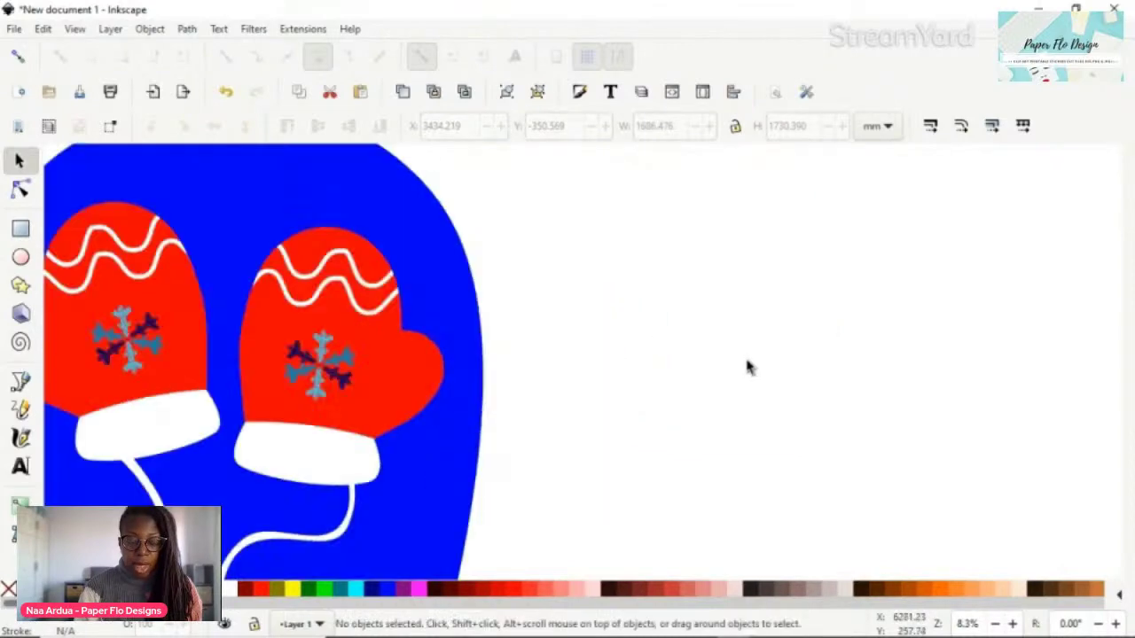
pyautogui.moveTo(745, 354); pyautogui.dragTo(949, 334)
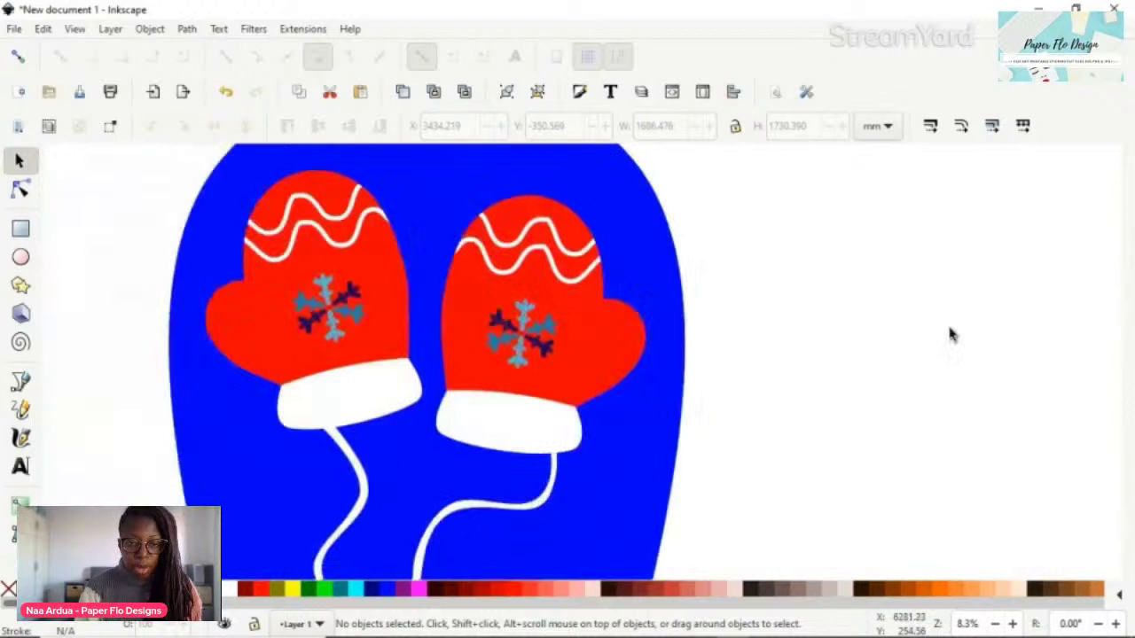
pyautogui.keyDown('ctrl'); pyautogui.scroll(-2, 846, 327); pyautogui.keyUp('ctrl')
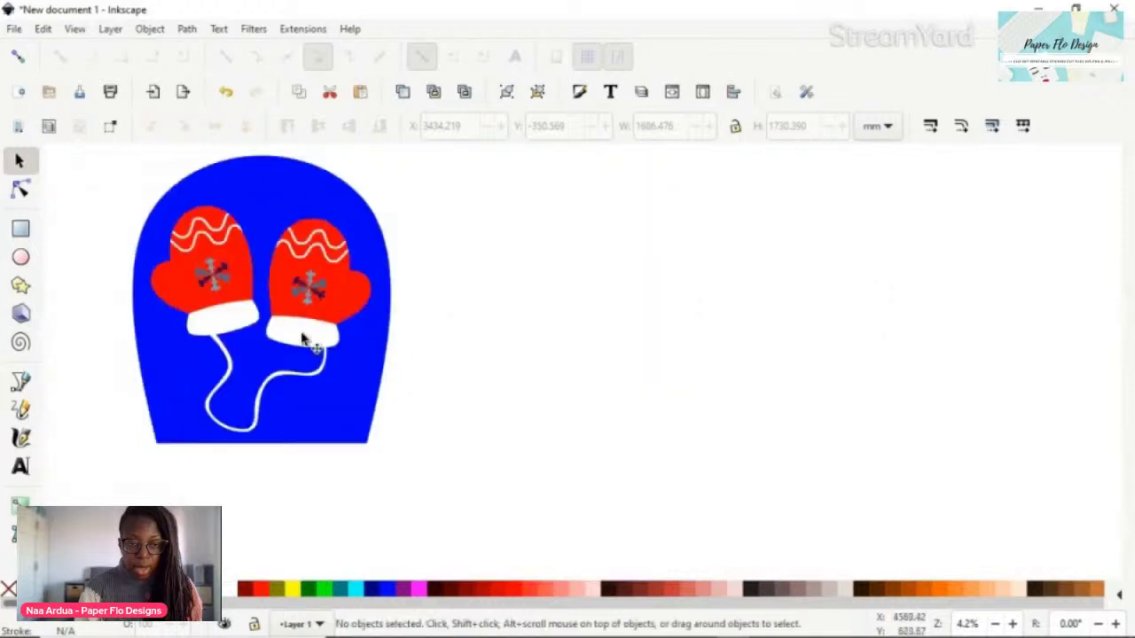
pyautogui.click(320, 336)
pyautogui.moveTo(321, 337)
pyautogui.mouseDown()
pyautogui.moveTo(514, 349)
pyautogui.moveTo(596, 433)
pyautogui.moveTo(244, 340)
pyautogui.moveTo(169, 340)
pyautogui.moveTo(323, 335)
pyautogui.mouseUp()
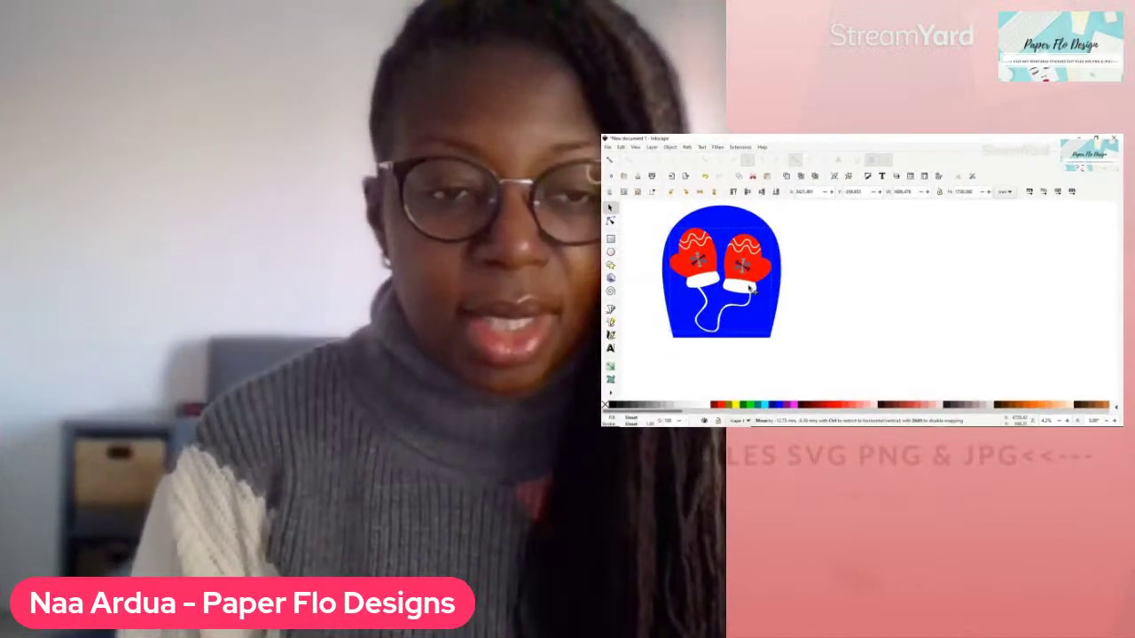
pyautogui.moveTo(749, 288); pyautogui.dragTo(750, 288)
pyautogui.click(814, 281)
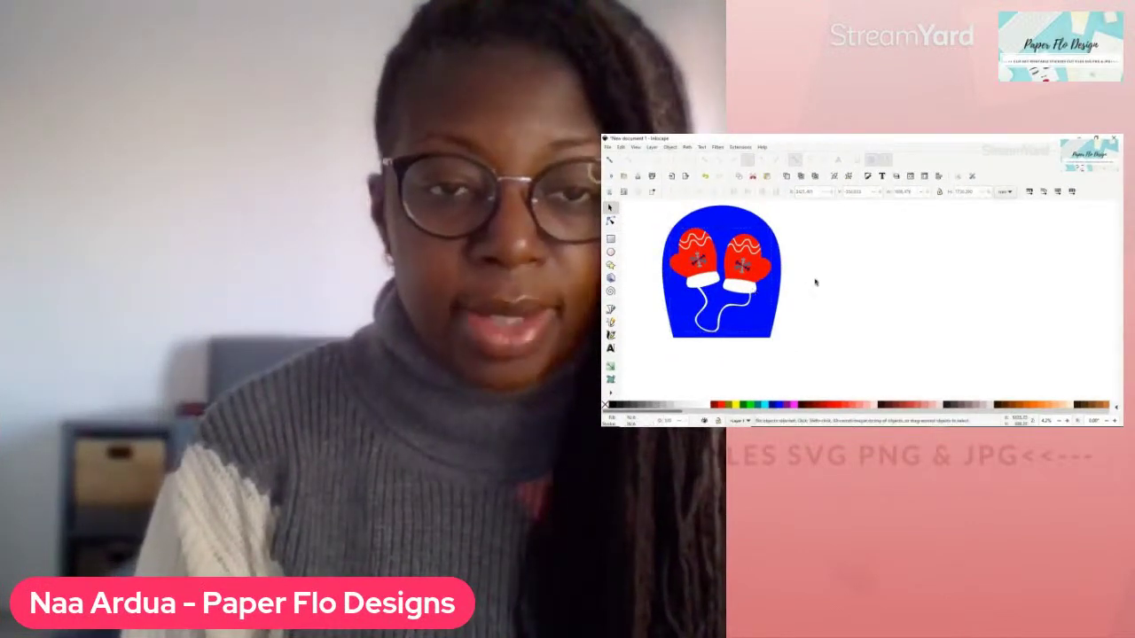